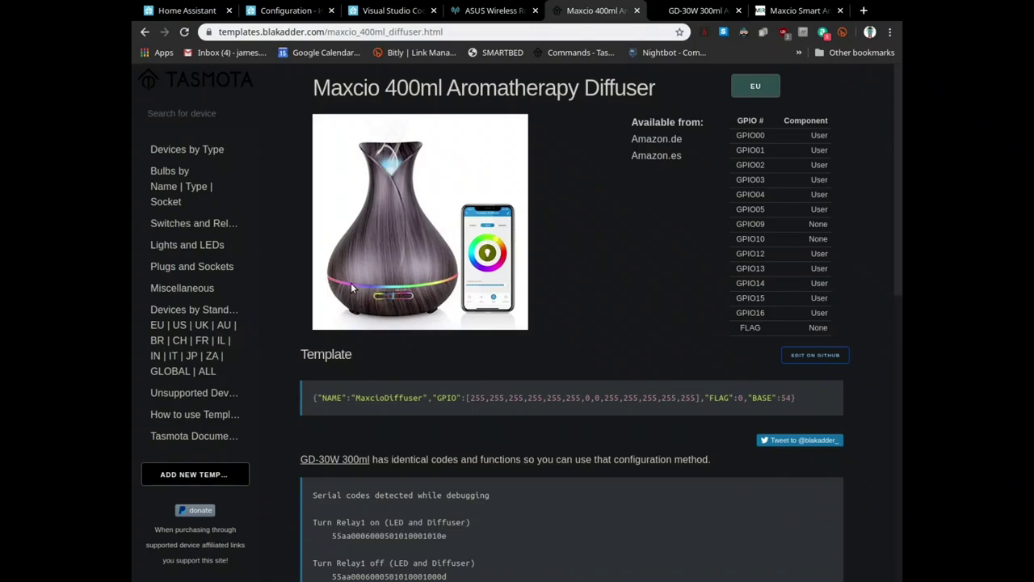
pyautogui.hotkey('ctrl', 'alt', 't')
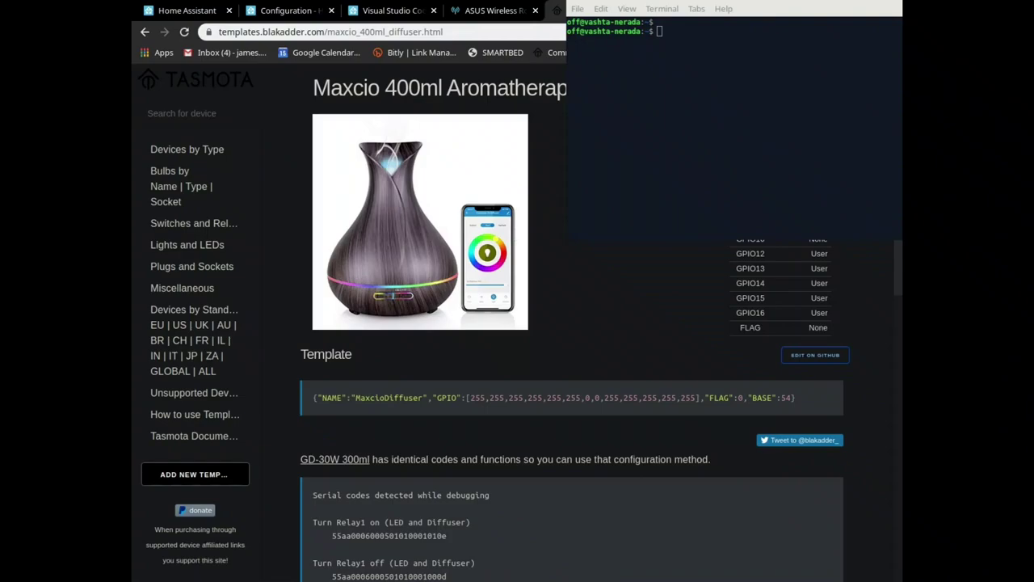
pyautogui.click(784, 136)
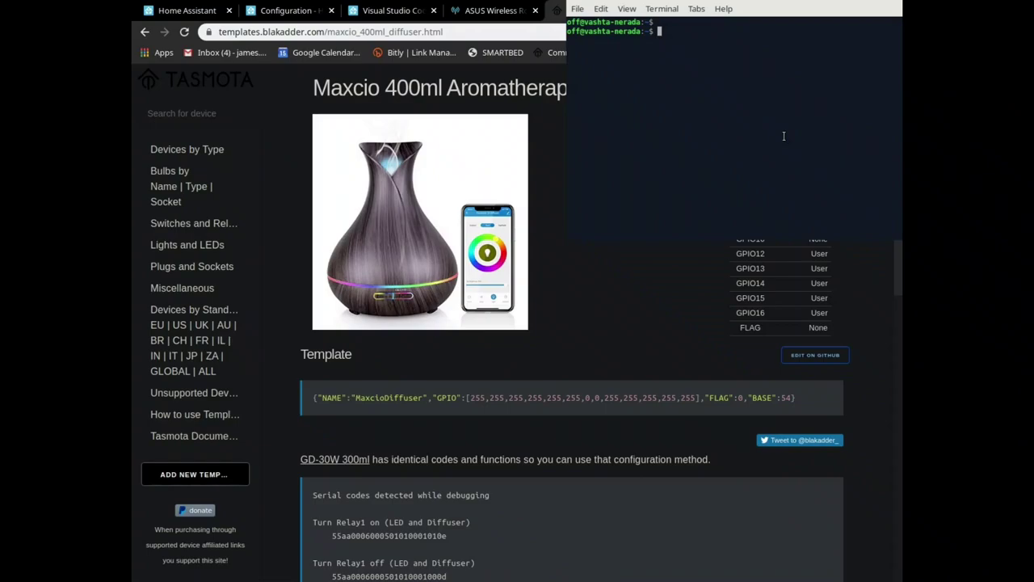
pyautogui.write('ssh')
pyautogui.write('tuya')
pyautogui.write('pi')
pyautogui.press('BackSpace')
pyautogui.press('BackSpace')
pyautogui.press('BackSpace')
pyautogui.press('BackSpace')
pyautogui.press('BackSpace')
pyautogui.press('BackSpace')
pyautogui.write('pi@192.168.60.5')
pyautogui.press('Return')
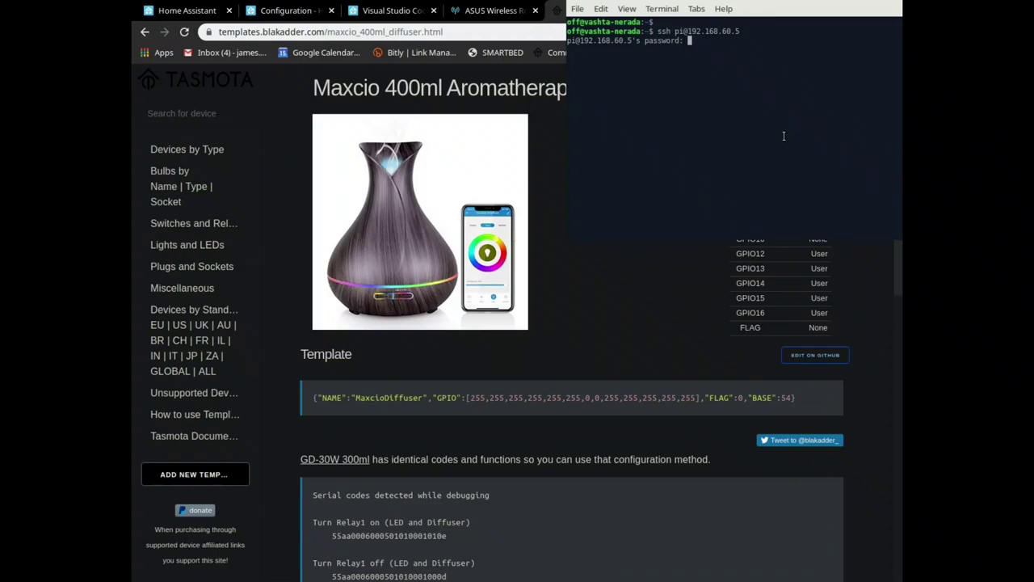
pyautogui.press('Return')
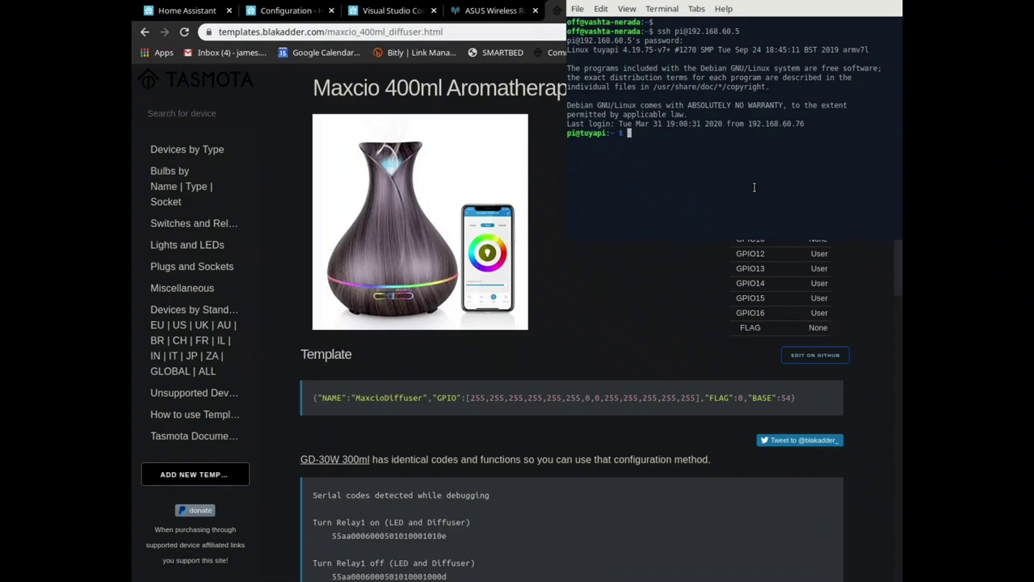
# List the home folder's contents and change into the tuya-convert directory.
pyautogui.write('ls')
pyautogui.press('Return')
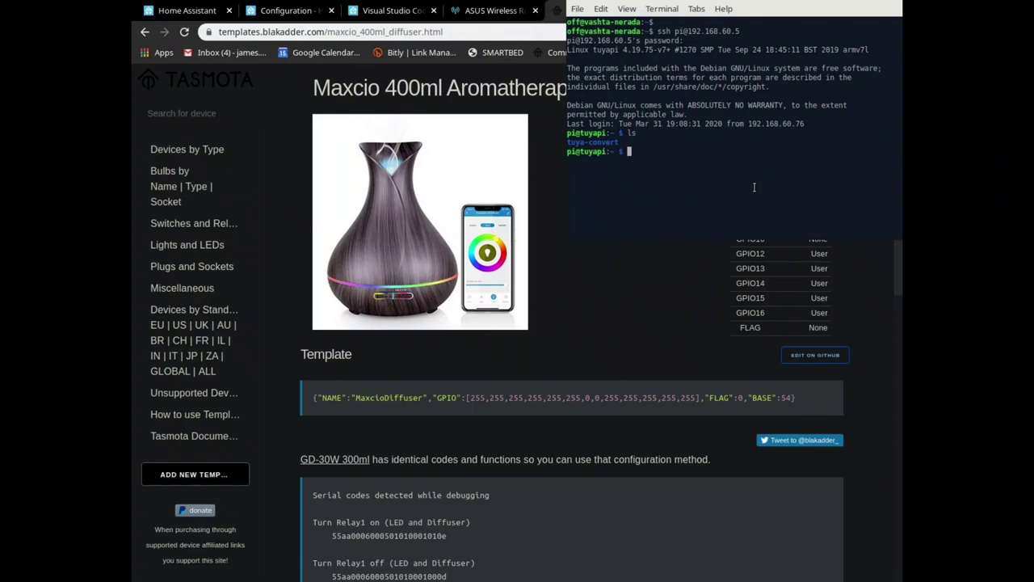
pyautogui.write('cd tuyp-convert')
pyautogui.press('Return')
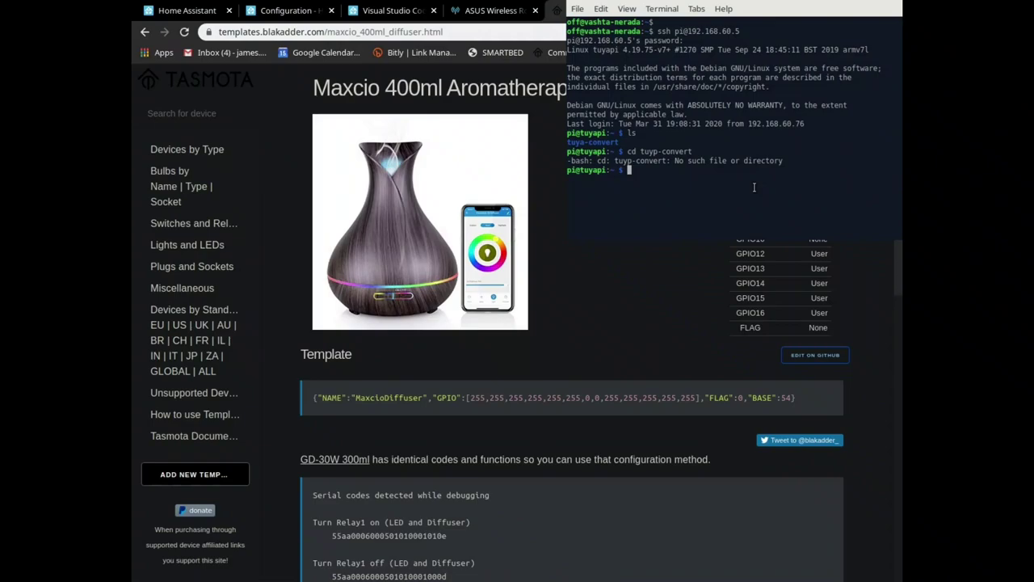
pyautogui.press('Up')
pyautogui.press('Left')
pyautogui.press('Left')
pyautogui.press('Left')
pyautogui.press('Left')
pyautogui.press('Left')
pyautogui.press('Left')
pyautogui.press('Left')
pyautogui.press('Left')
pyautogui.press('BackSpace')
pyautogui.write('a')
pyautogui.press('Return')
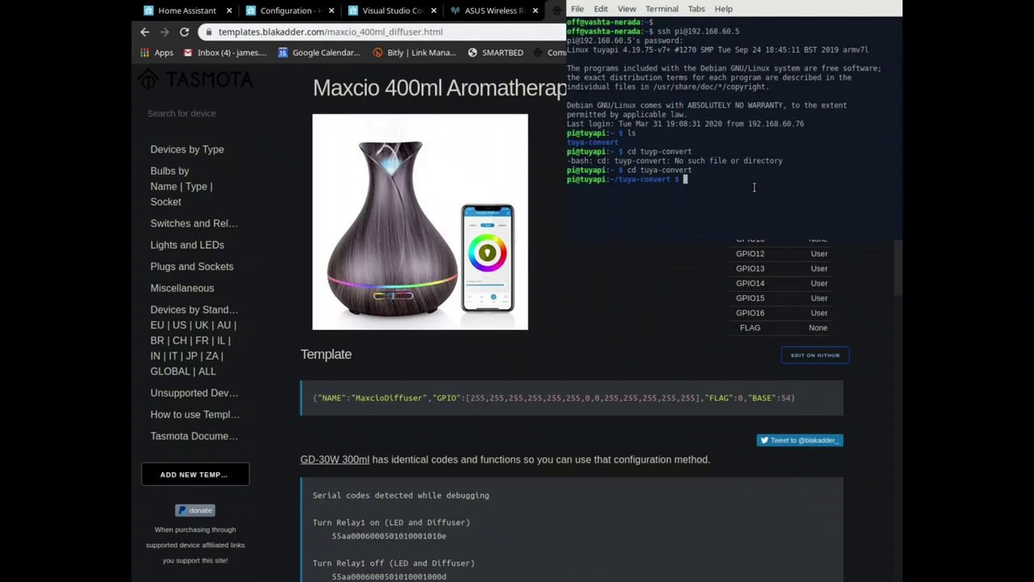
# List the contents of the tuya-convert directory and try to run start_flash.sh without a path prefix.
pyautogui.write('ls')
pyautogui.press('Return')
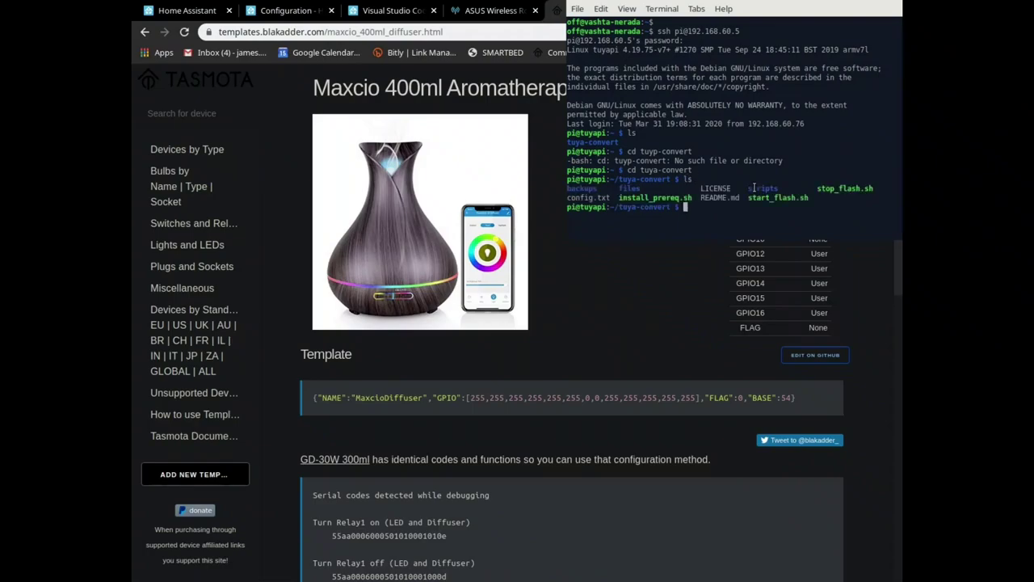
pyautogui.write('start_ flash.sh')
pyautogui.press('Return')
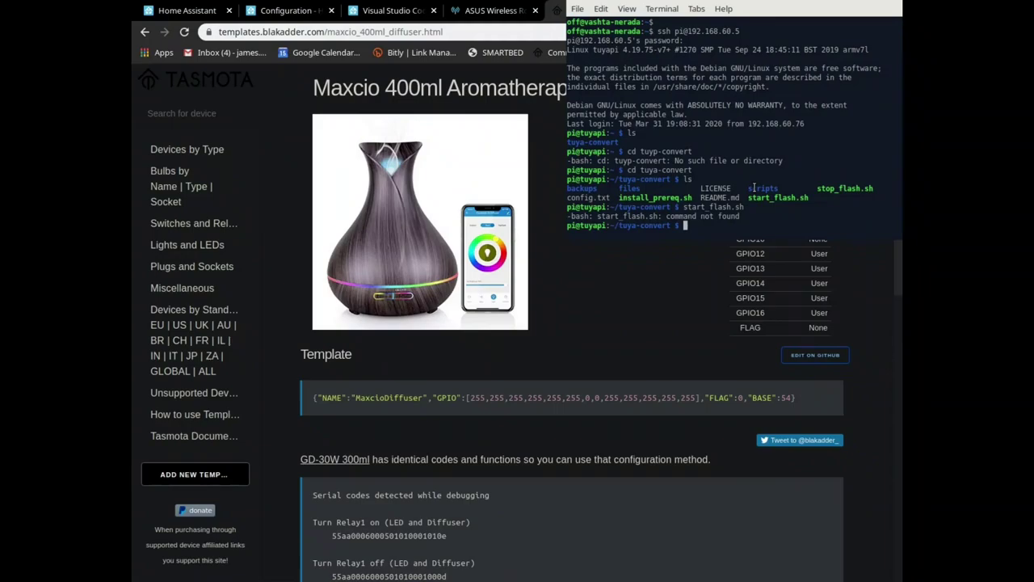
# Run ./start_flash.sh and agree to terminate dnsmasq.
pyautogui.press('Up')
pyautogui.press('Left')
pyautogui.press('Left')
pyautogui.press('Left')
pyautogui.press('Left')
pyautogui.press('Left')
pyautogui.press('Left')
pyautogui.press('Left')
pyautogui.press('Left')
pyautogui.press('Left')
pyautogui.press('Left')
pyautogui.press('Left')
pyautogui.press('Left')
pyautogui.press('Left')
pyautogui.press('Left')
pyautogui.write('./')
pyautogui.press('Return')
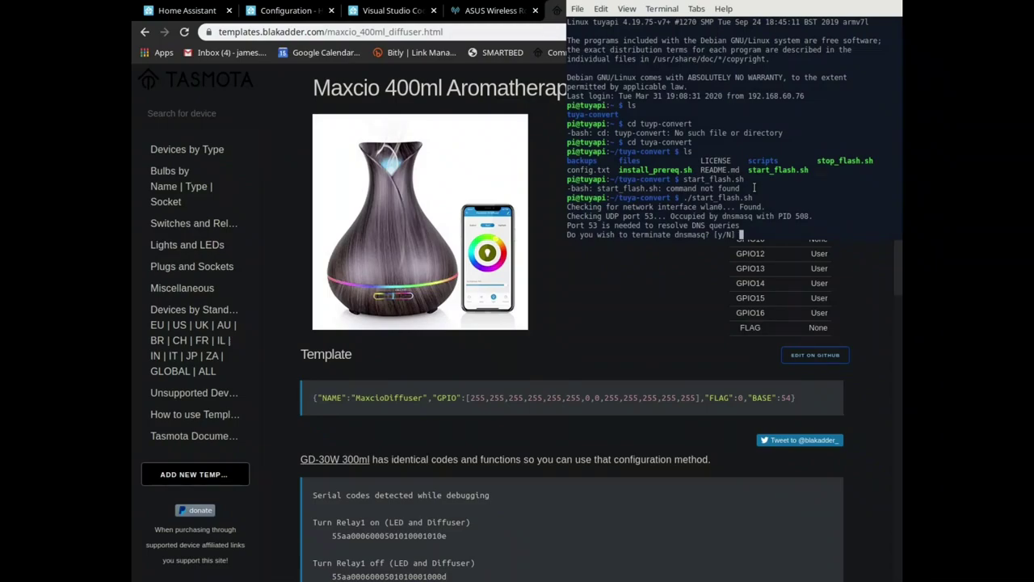
pyautogui.write('y')
pyautogui.press('Return')
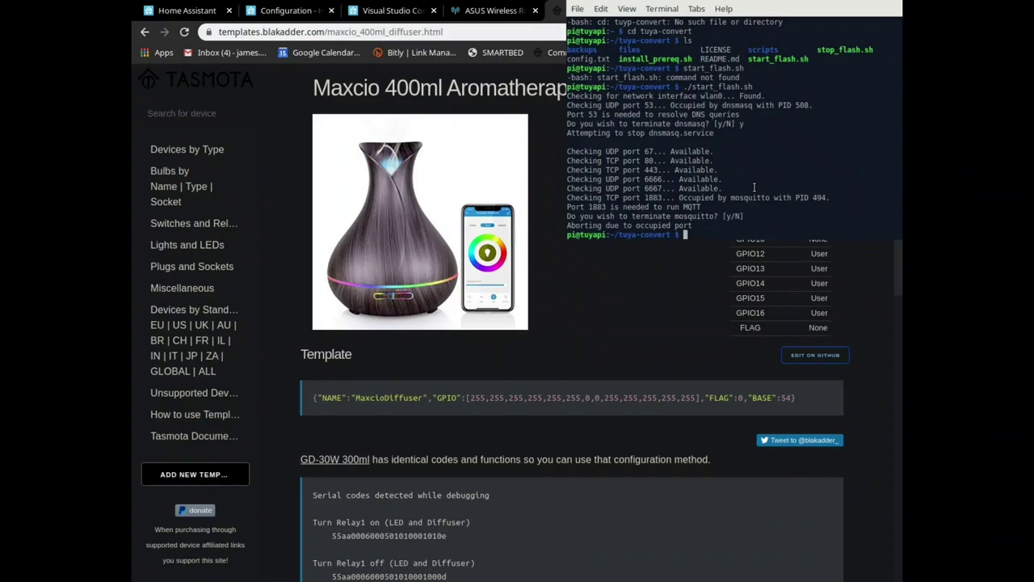
# Run ./start_flash.sh again, agreeing to terminate mosquitto, and continue to the SmartConfig pairing.
pyautogui.press('Up')
pyautogui.press('Return')
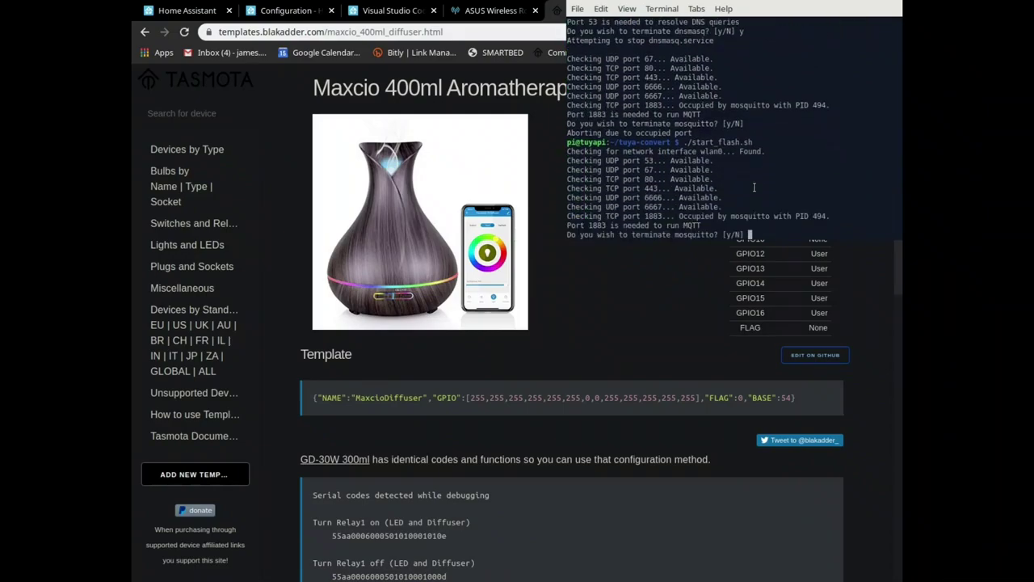
pyautogui.write('y')
pyautogui.press('Return')
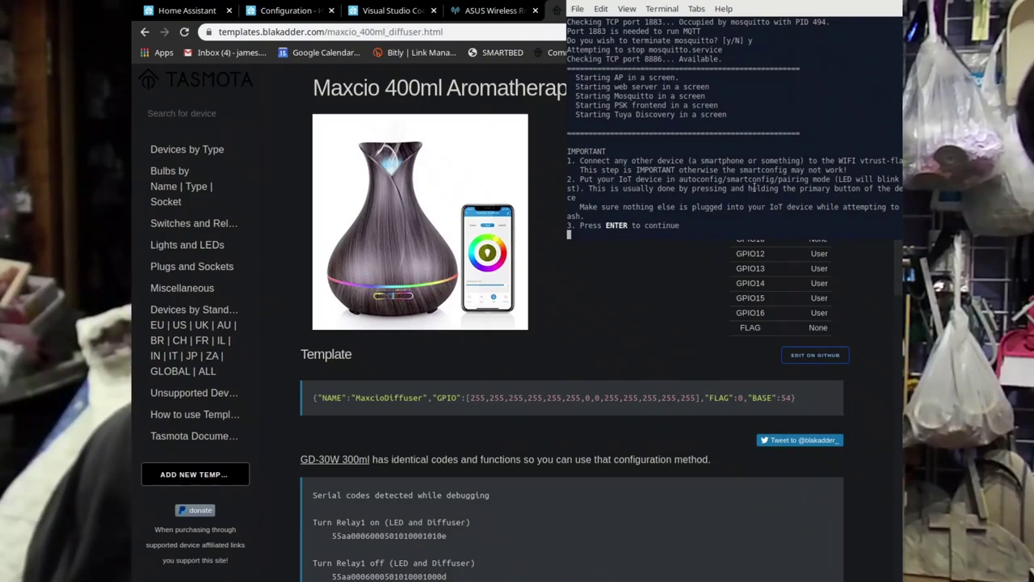
pyautogui.press('Return')
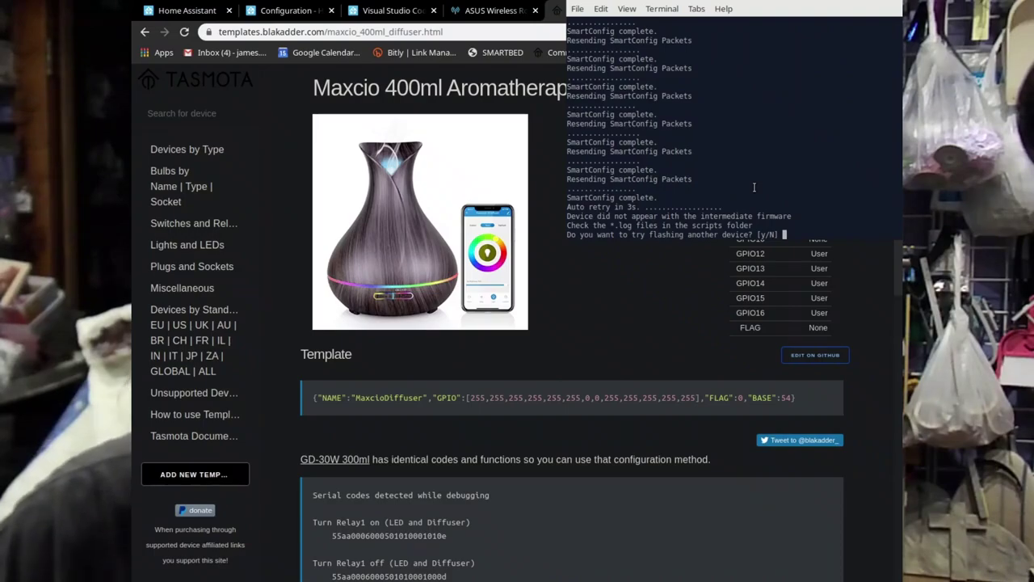
# Agree to try flashing another device and restart the SmartConfig pairing.
pyautogui.write('y')
pyautogui.press('Return')
pyautogui.press('Return')
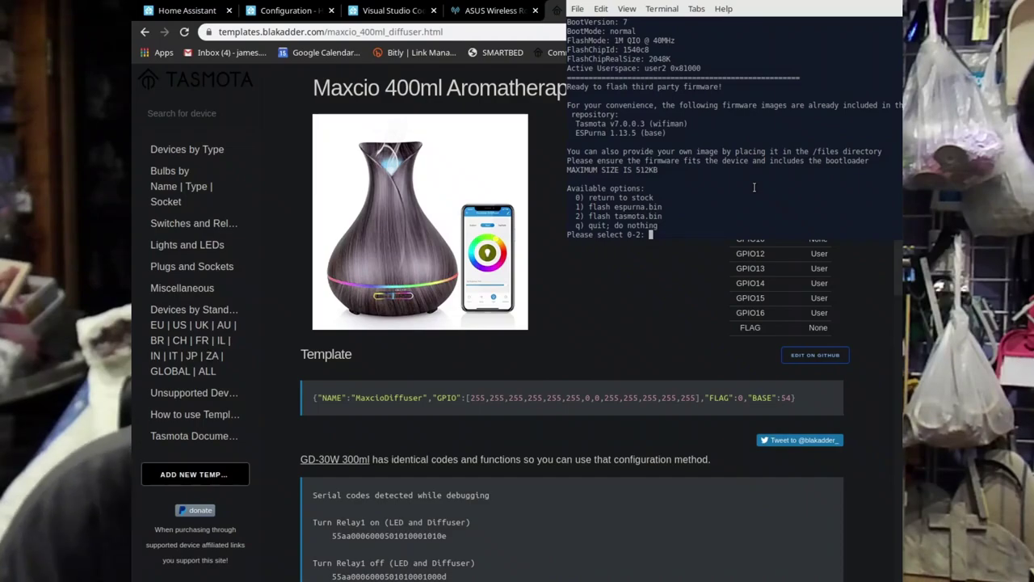
# Flash tasmota.bin with option 2, confirm it, and decline flashing another device.
pyautogui.write('2')
pyautogui.press('Return')
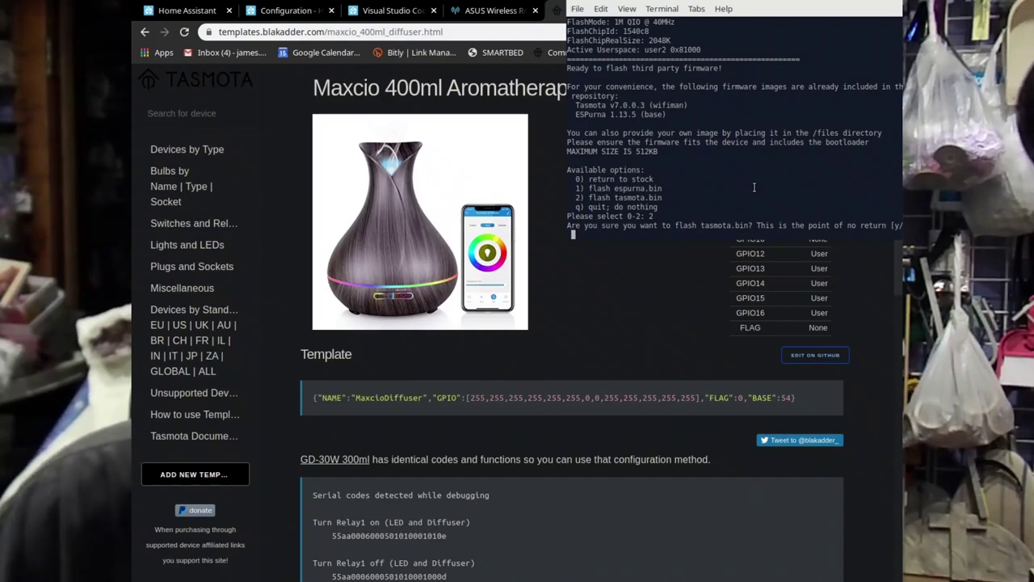
pyautogui.write('y')
pyautogui.press('Return')
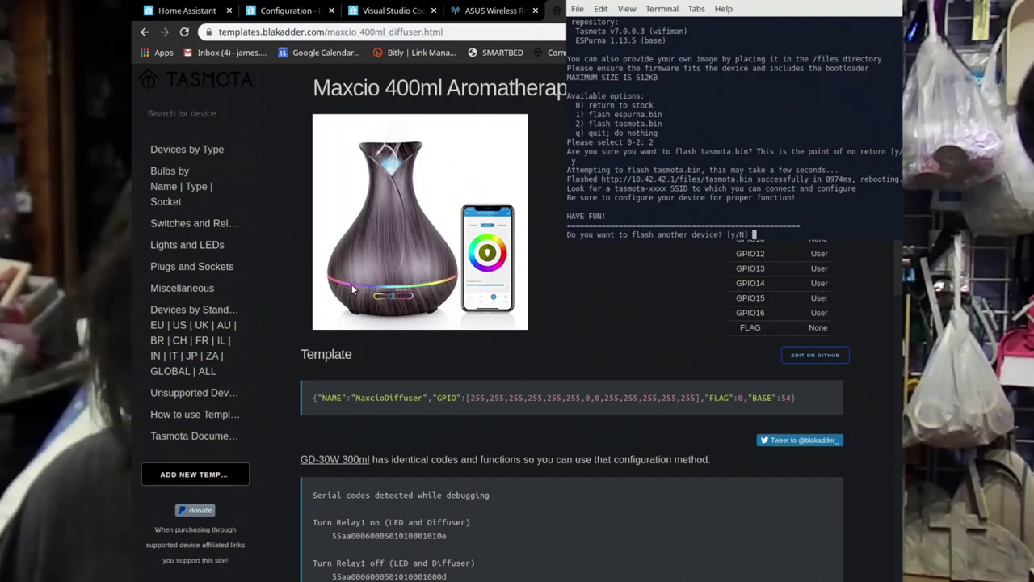
pyautogui.write('n')
pyautogui.press('Return')
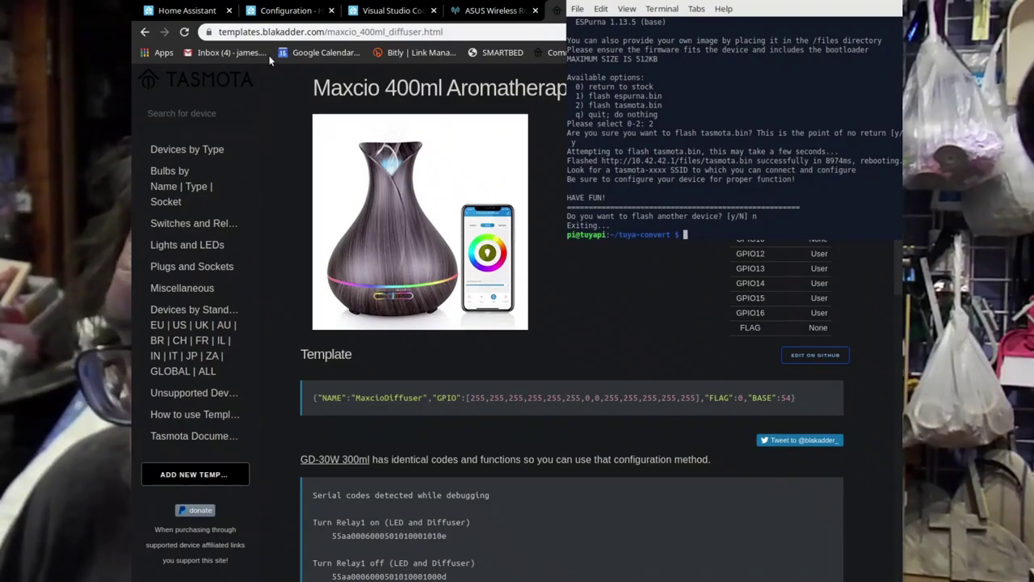
pyautogui.click(350, 293)
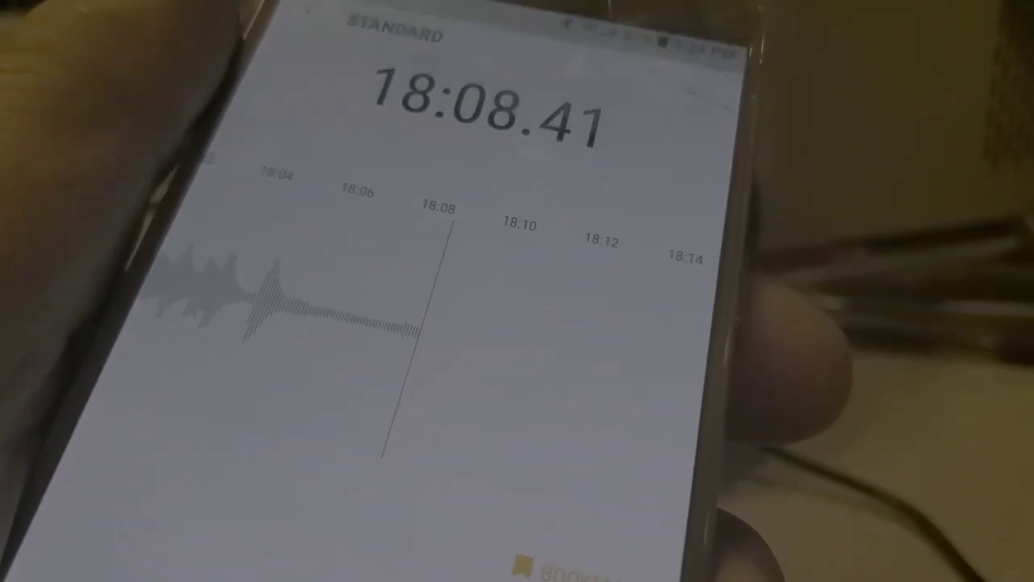
pyautogui.hotkey('alt', 'Tab')
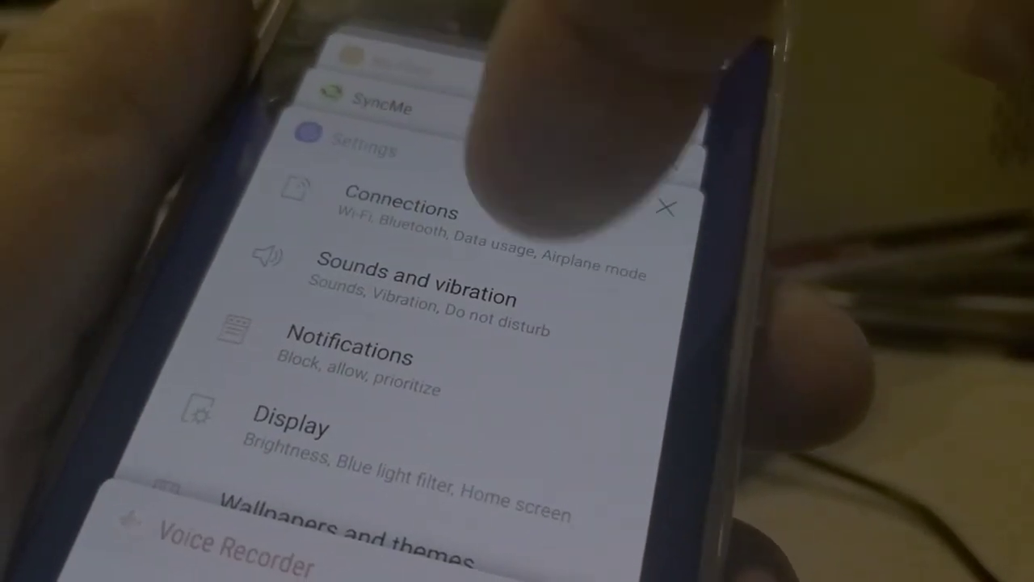
pyautogui.scroll(10, 517, 291)
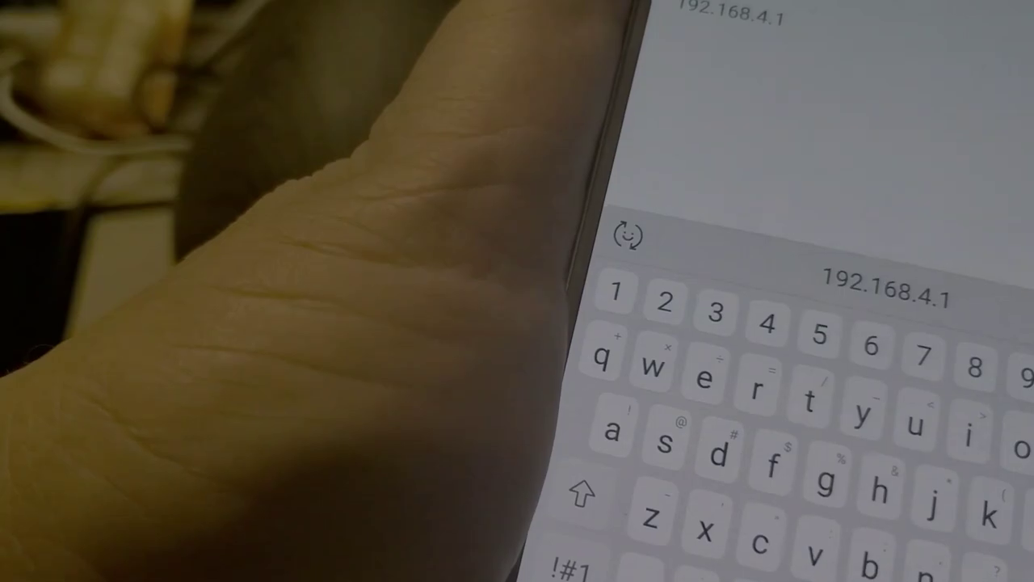
pyautogui.press('Return')
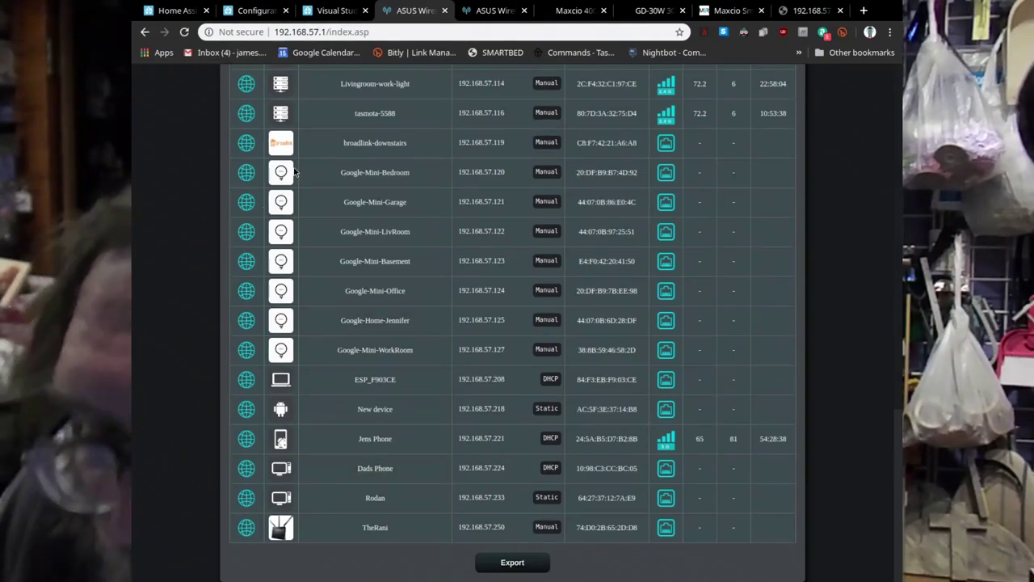
# Reload the router's network map and check the full client list for the ESP device's IP address.
pyautogui.click(185, 32)
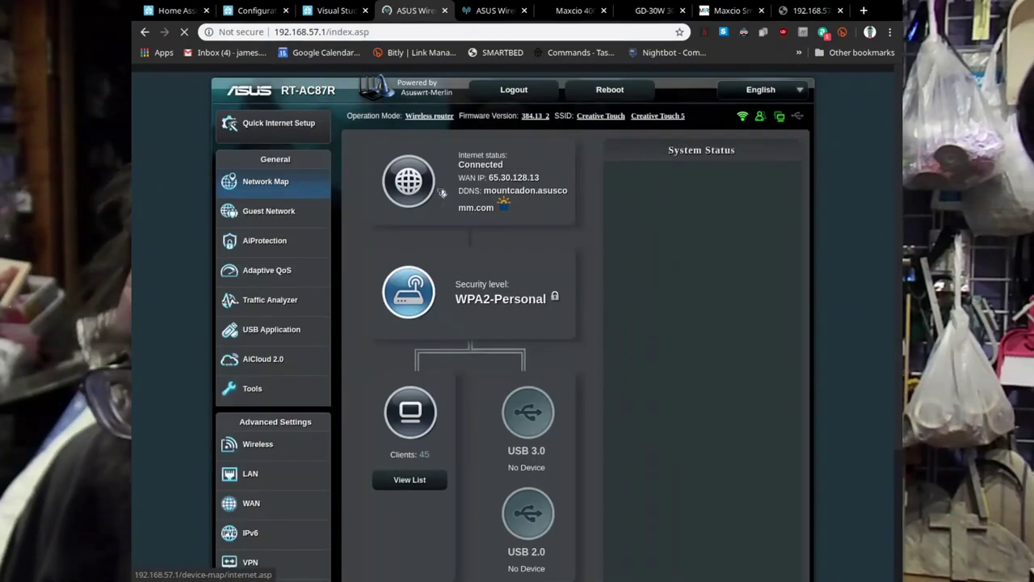
pyautogui.scroll(-2, 354, 244)
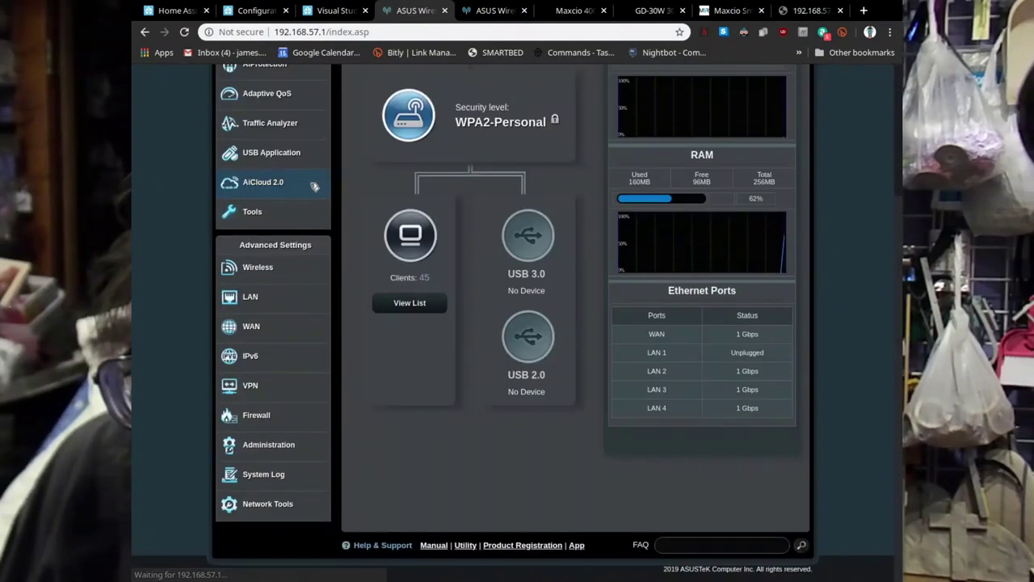
pyautogui.click(400, 307)
pyautogui.scroll(-10, 439, 303)
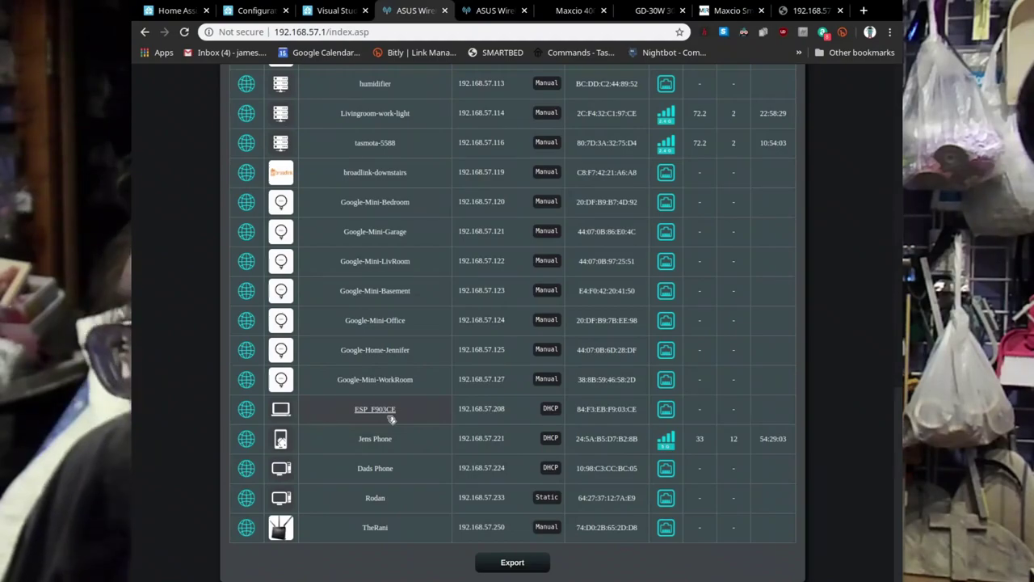
# Load 192.168.57.208 in the browser tab that holds the unreachable 192.168.57.218 page.
pyautogui.click(818, 12)
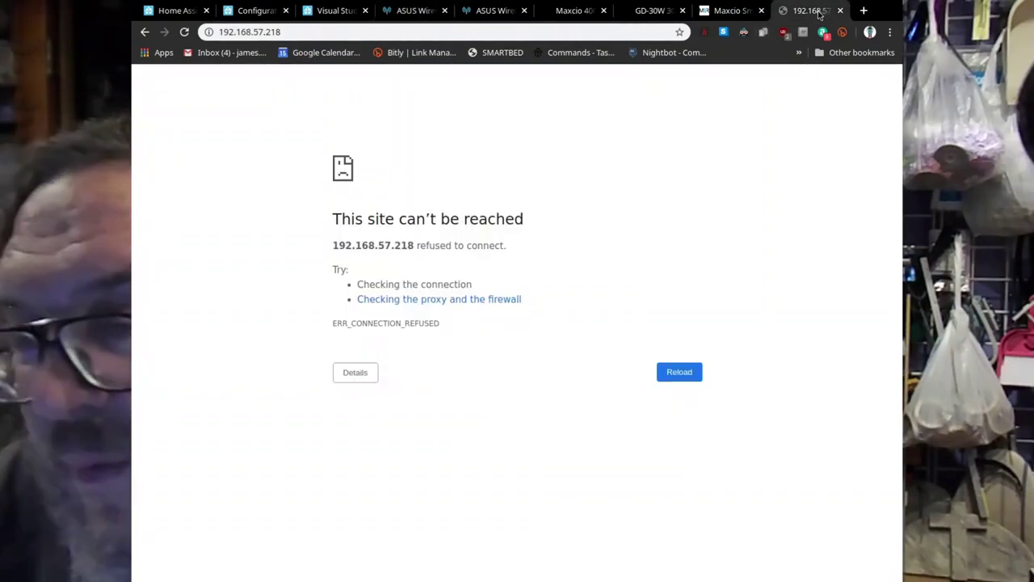
pyautogui.click(306, 33)
pyautogui.click(305, 33)
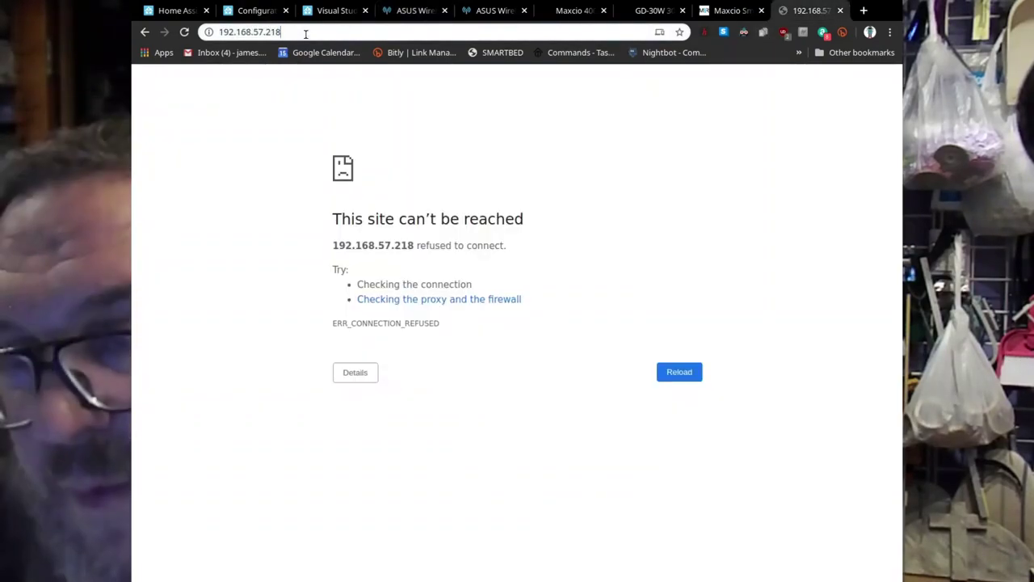
pyautogui.press('BackSpace')
pyautogui.press('BackSpace')
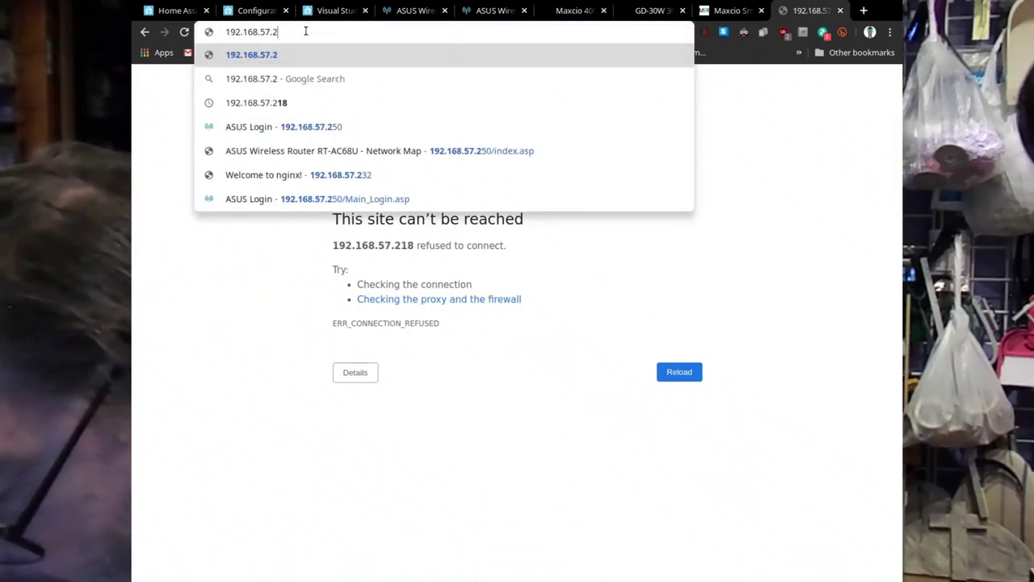
pyautogui.write('208')
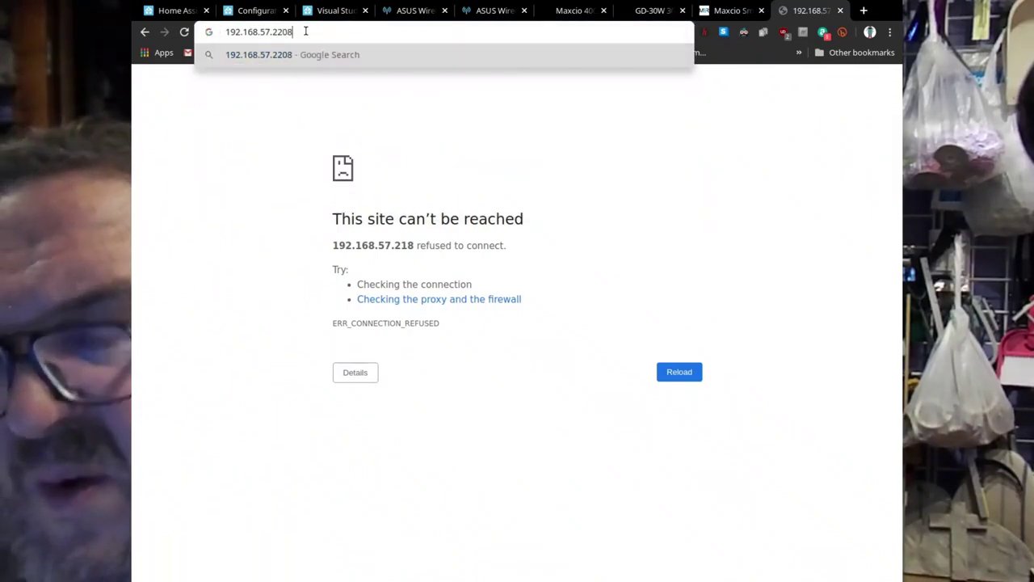
pyautogui.press('BackSpace')
pyautogui.press('BackSpace')
pyautogui.press('BackSpace')
pyautogui.press('BackSpace')
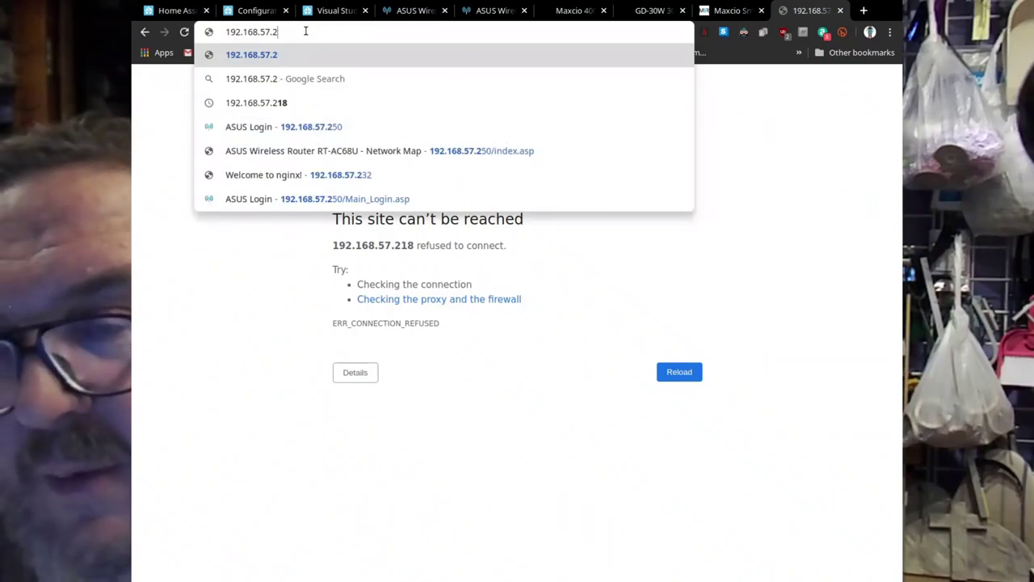
pyautogui.write('208')
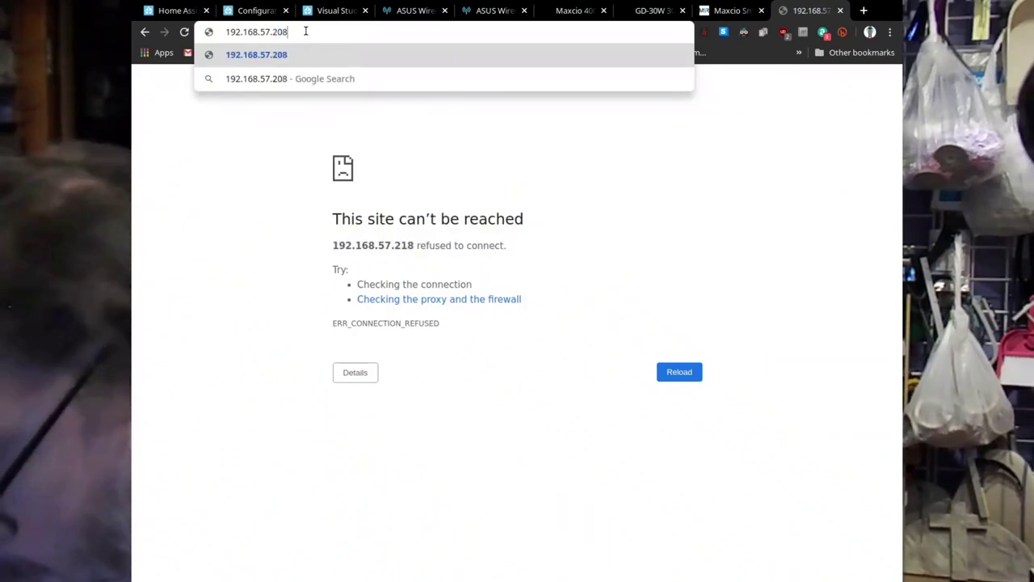
pyautogui.press('Return')
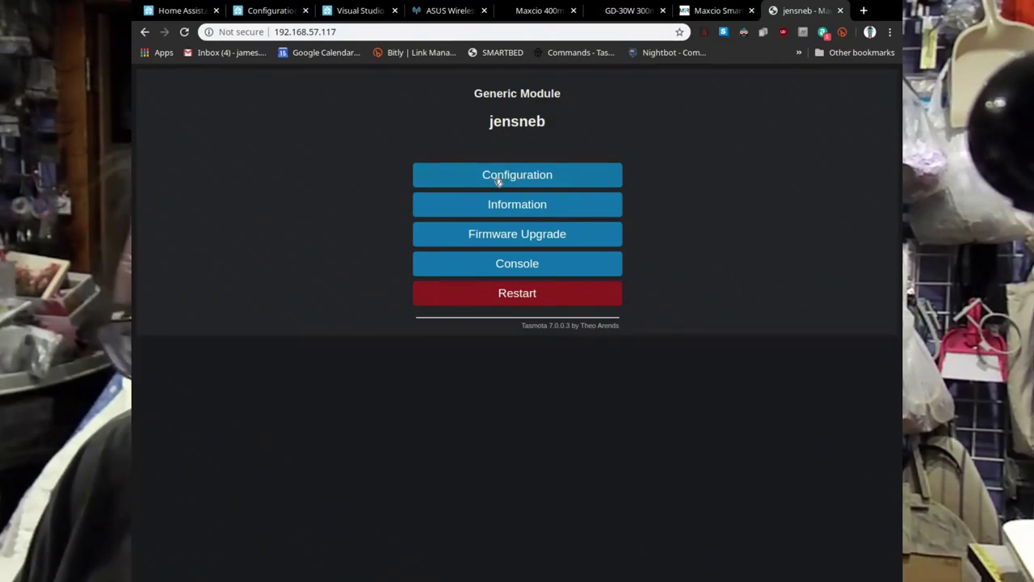
# Check the Tasmota device's module parameters and open its Configure Other page.
pyautogui.click(553, 185)
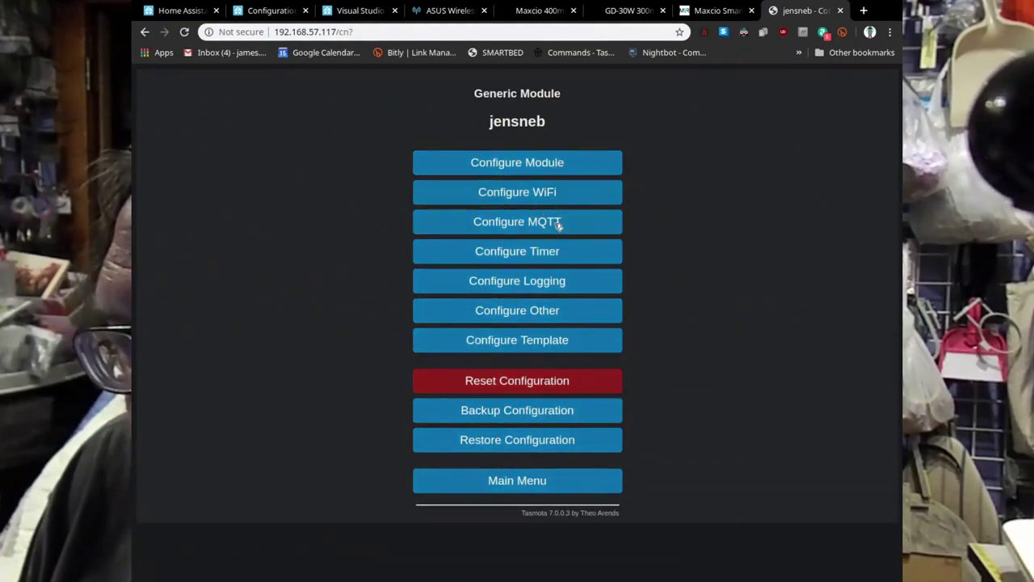
pyautogui.click(552, 166)
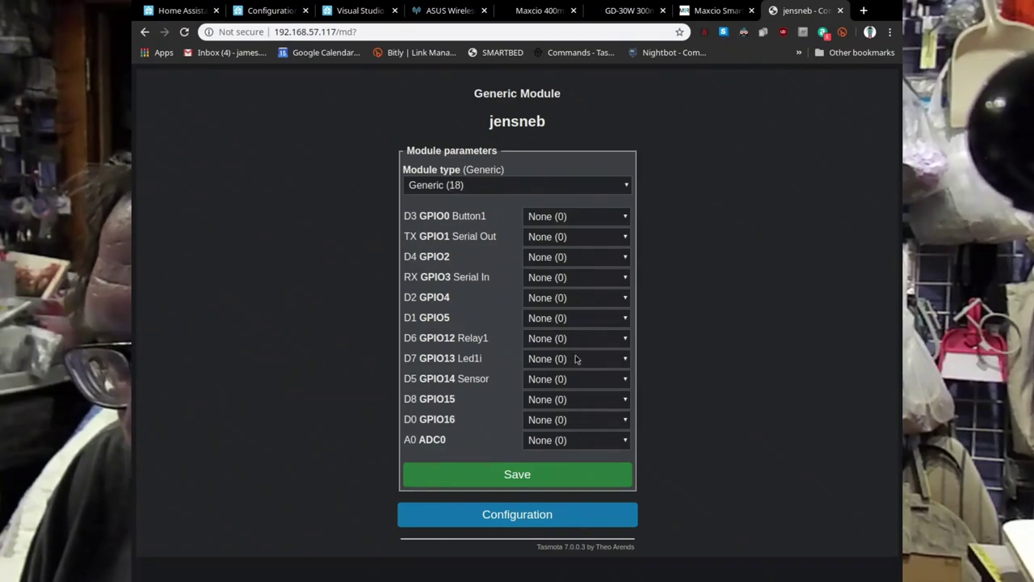
pyautogui.click(519, 521)
pyautogui.click(536, 314)
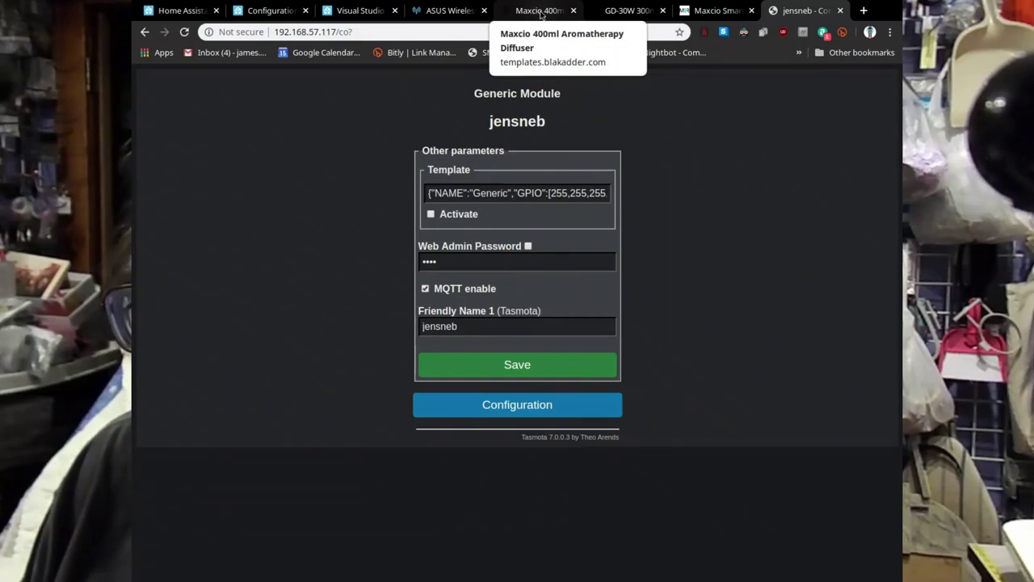
# Copy the MaxcioDiffuser template code from the Maxcio 400ml Aromatherapy Diffuser page.
pyautogui.click(539, 10)
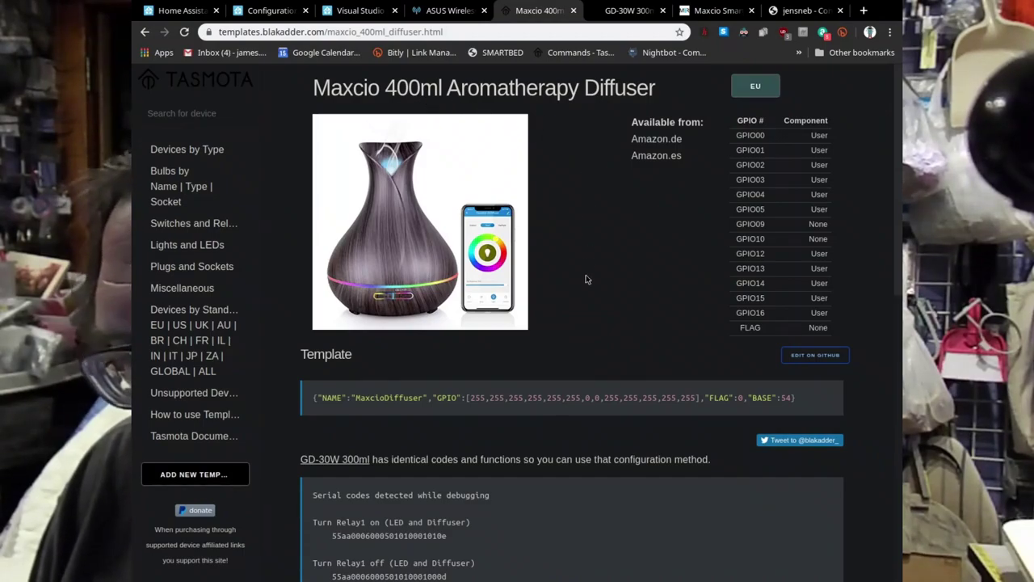
pyautogui.moveTo(791, 392)
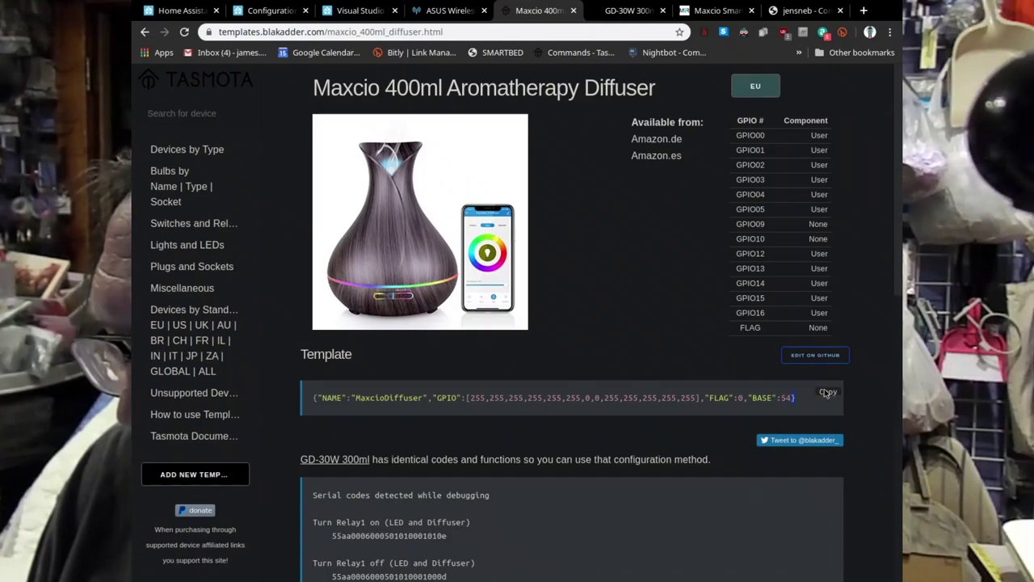
pyautogui.click(827, 395)
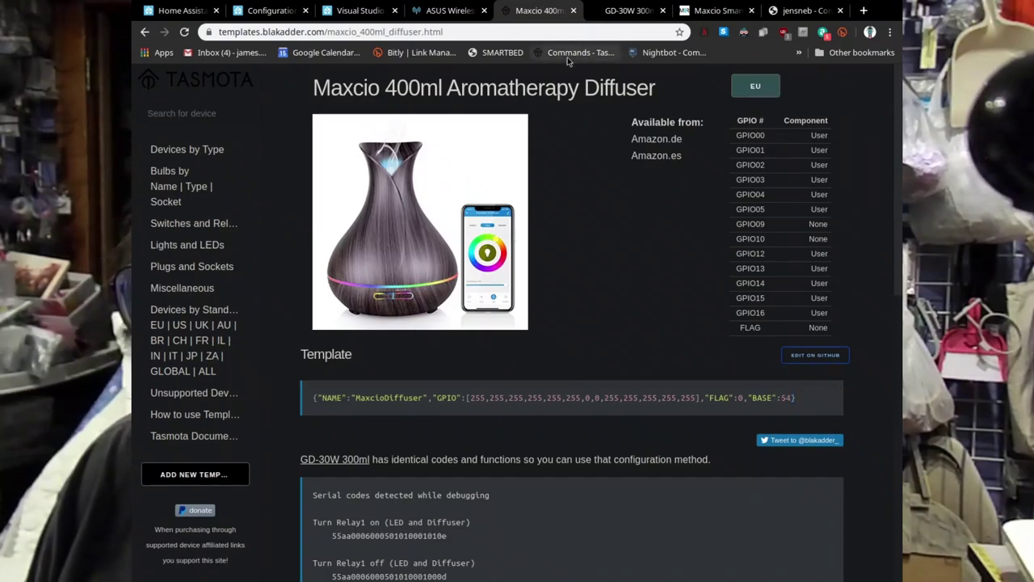
# Replace the generic template in the Tasmota device's other parameters with the copied MaxcioDiffuser template, activate it and save.
pyautogui.click(800, 11)
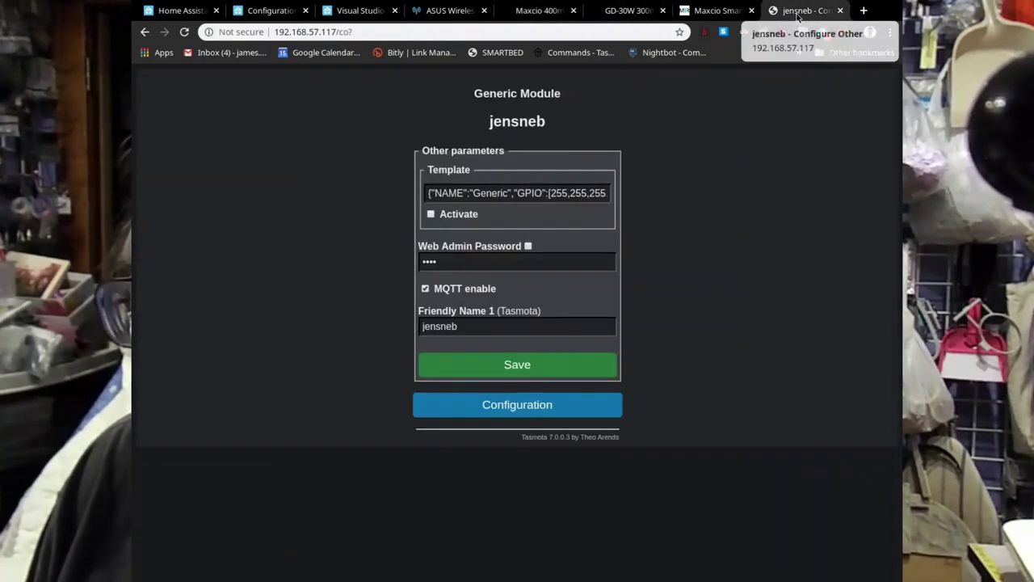
pyautogui.tripleClick(500, 192)
pyautogui.hotkey('ctrl', 'v')
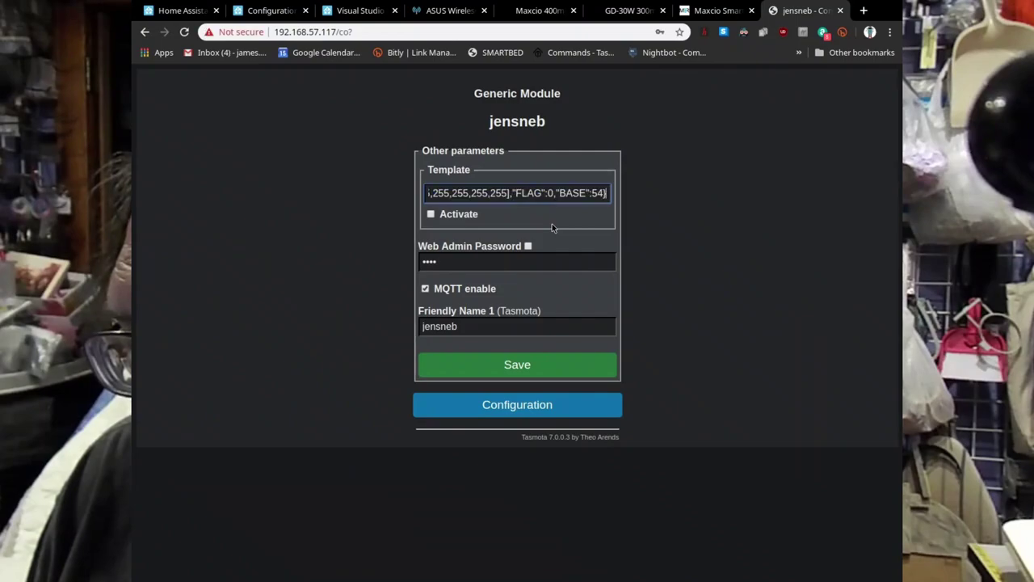
pyautogui.click(433, 218)
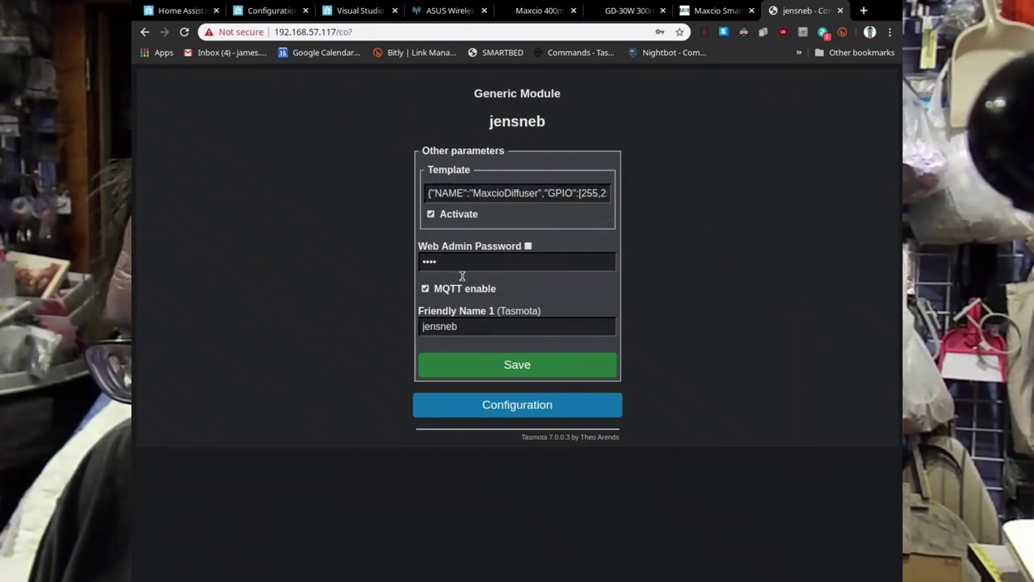
pyautogui.click(505, 371)
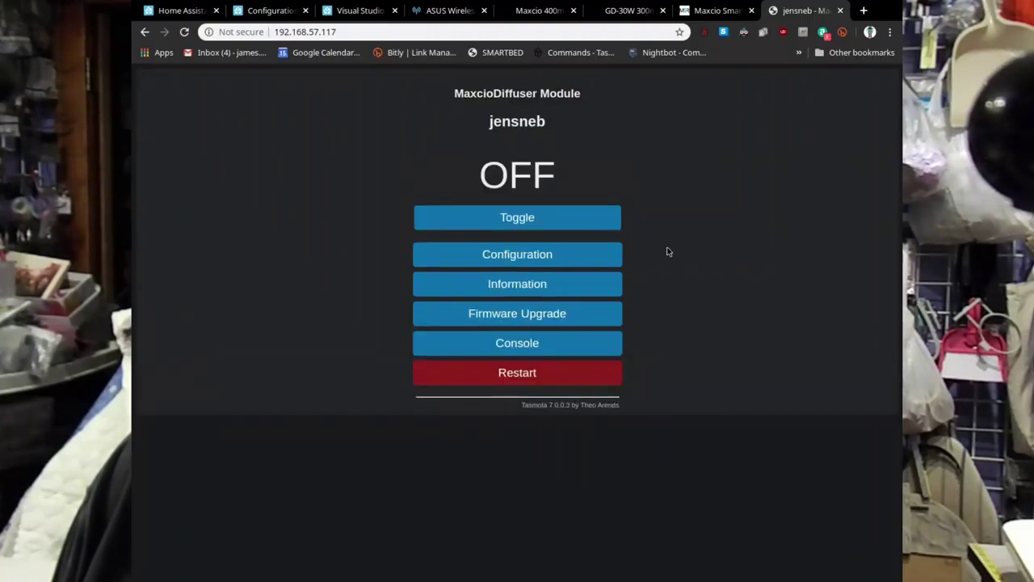
# Check the device's console log, set the MQTT topic to jensneb and save the MQTT parameters.
pyautogui.click(541, 344)
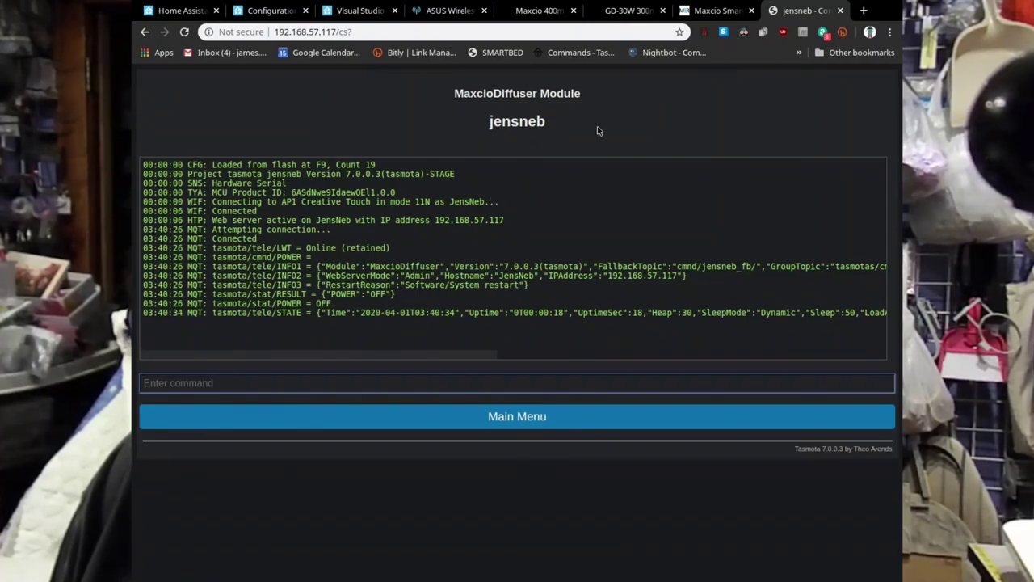
pyautogui.click(535, 416)
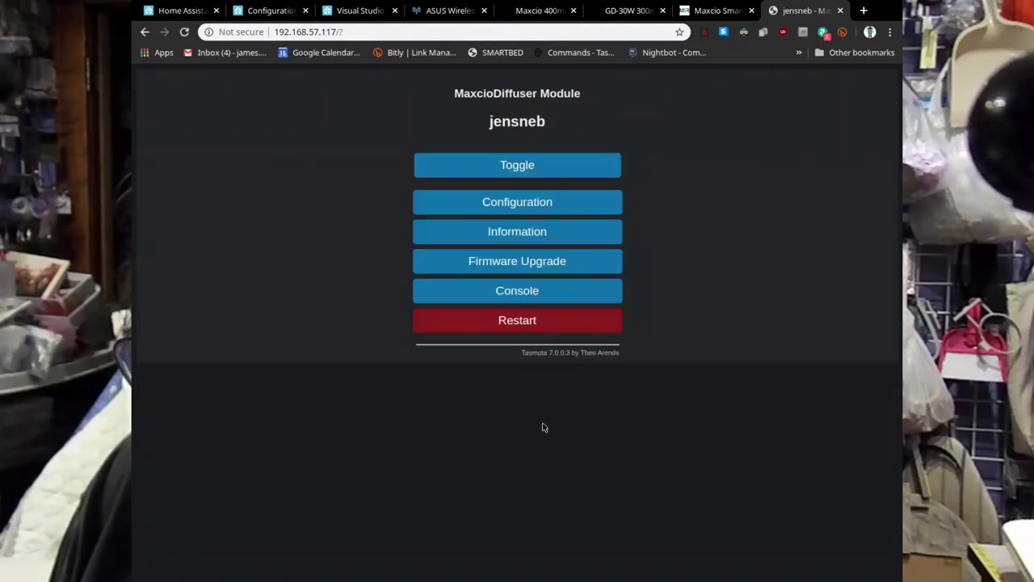
pyautogui.click(566, 255)
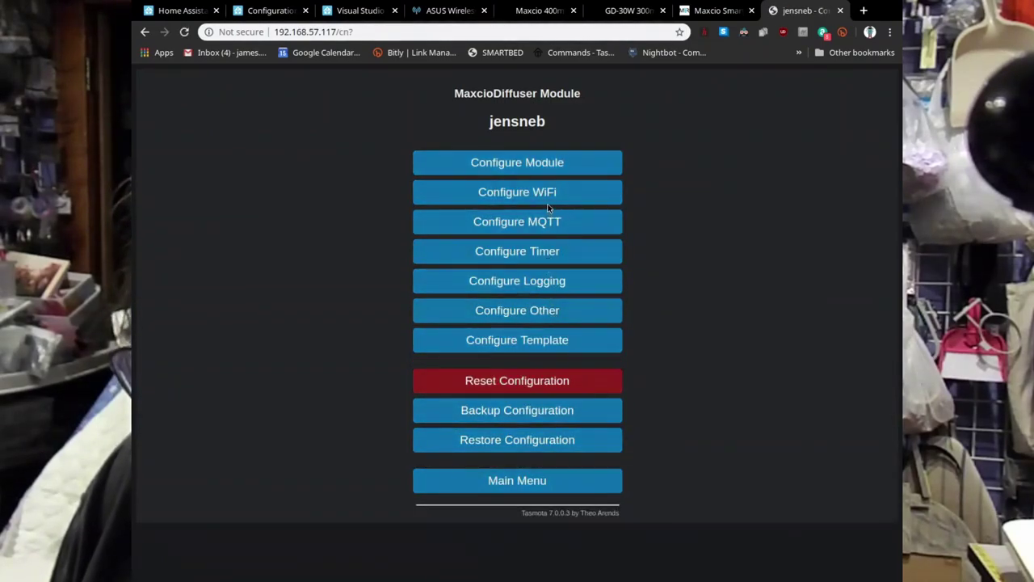
pyautogui.click(553, 231)
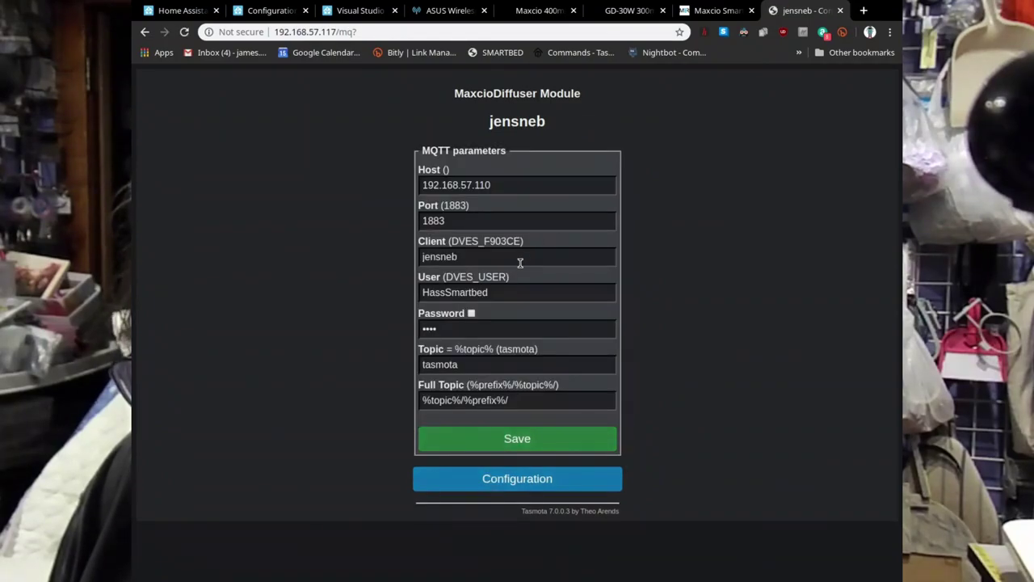
pyautogui.doubleClick(449, 255)
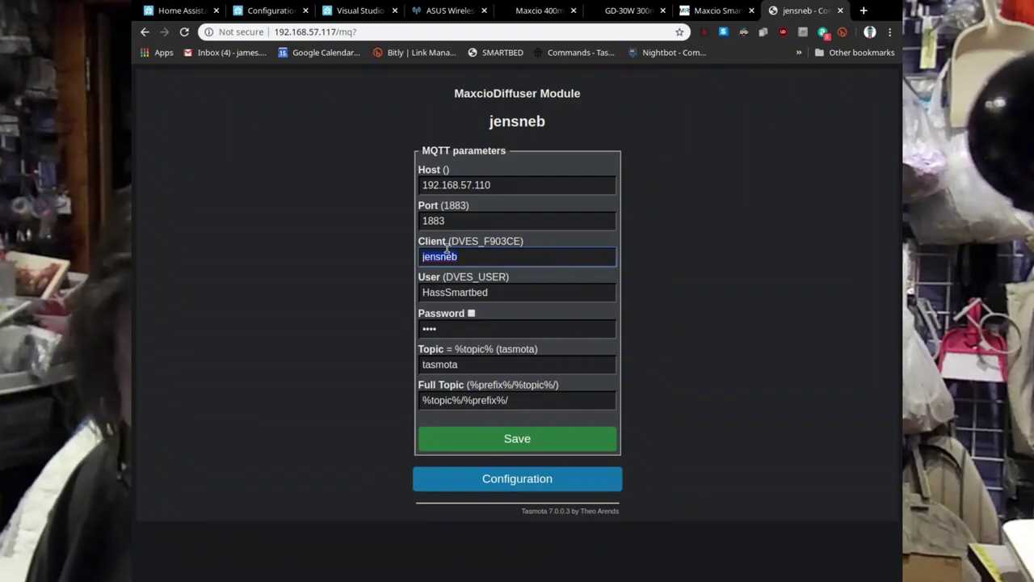
pyautogui.doubleClick(447, 364)
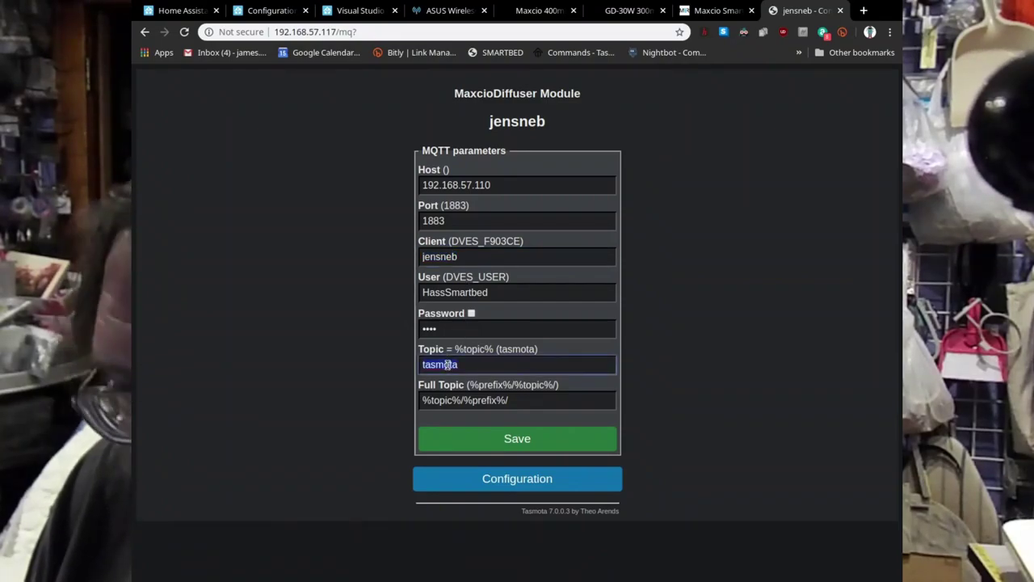
pyautogui.hotkey('ctrl', 'v')
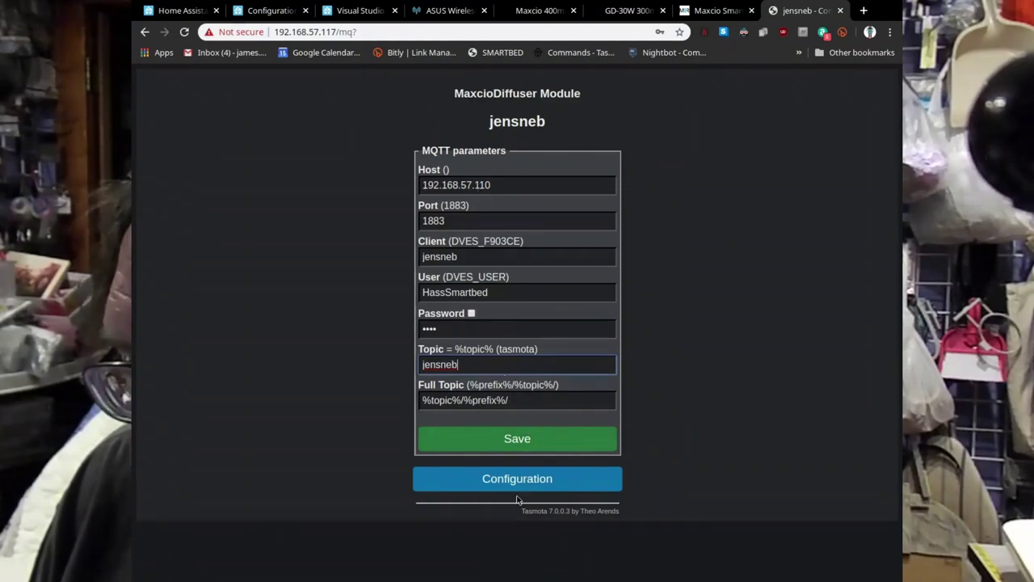
pyautogui.click(517, 439)
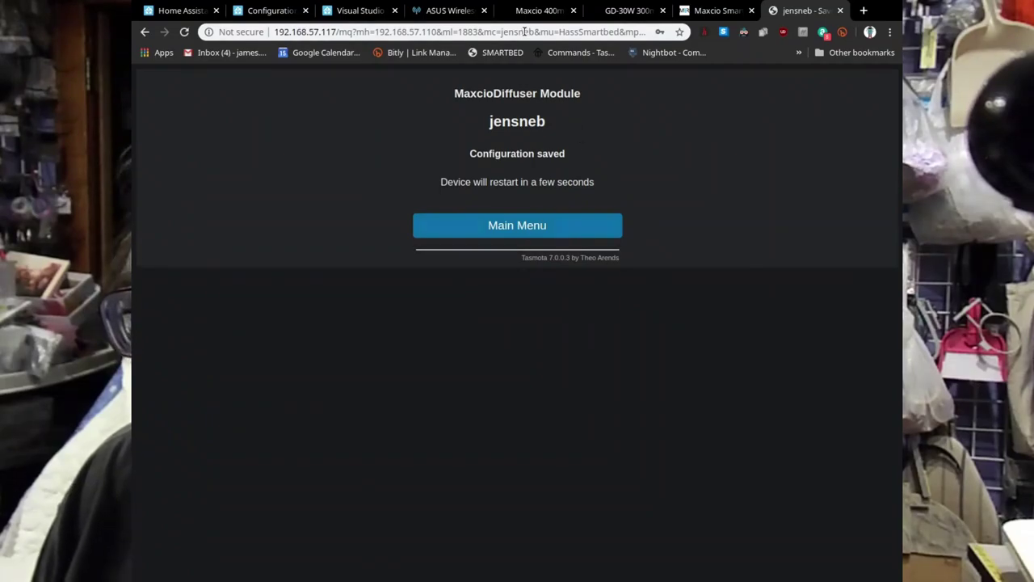
# Examine the serial codes listed on the Maxcio diffuser's template page and its reference to the GD-30W 300ml.
pyautogui.click(543, 12)
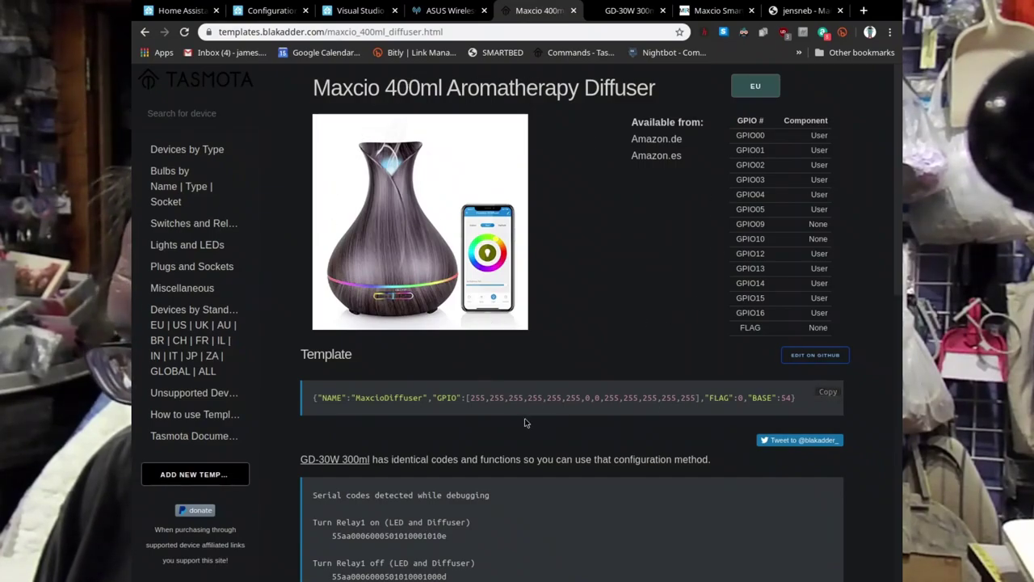
pyautogui.scroll(-1, 517, 396)
pyautogui.scroll(-9, 418, 455)
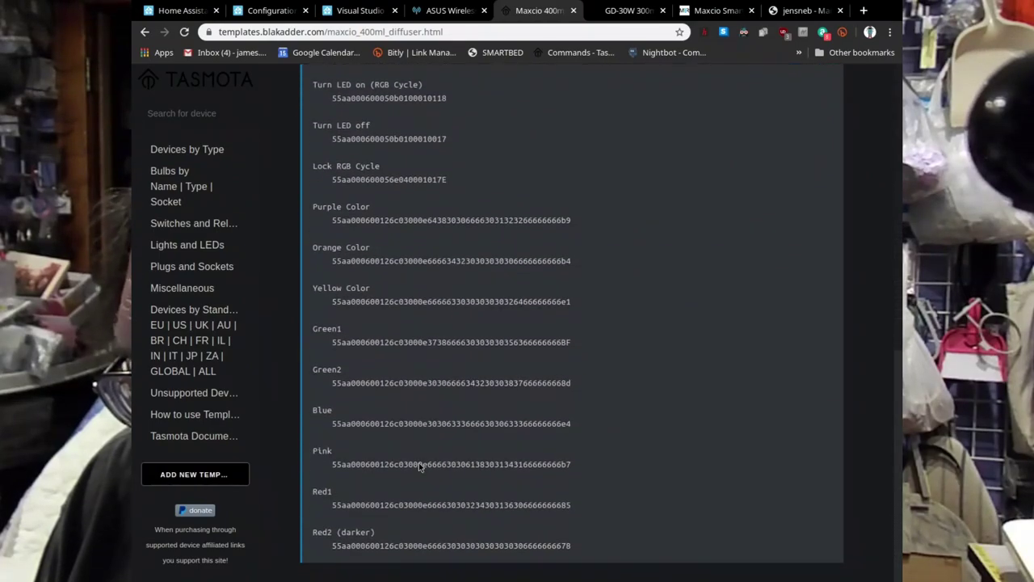
pyautogui.scroll(7, 418, 462)
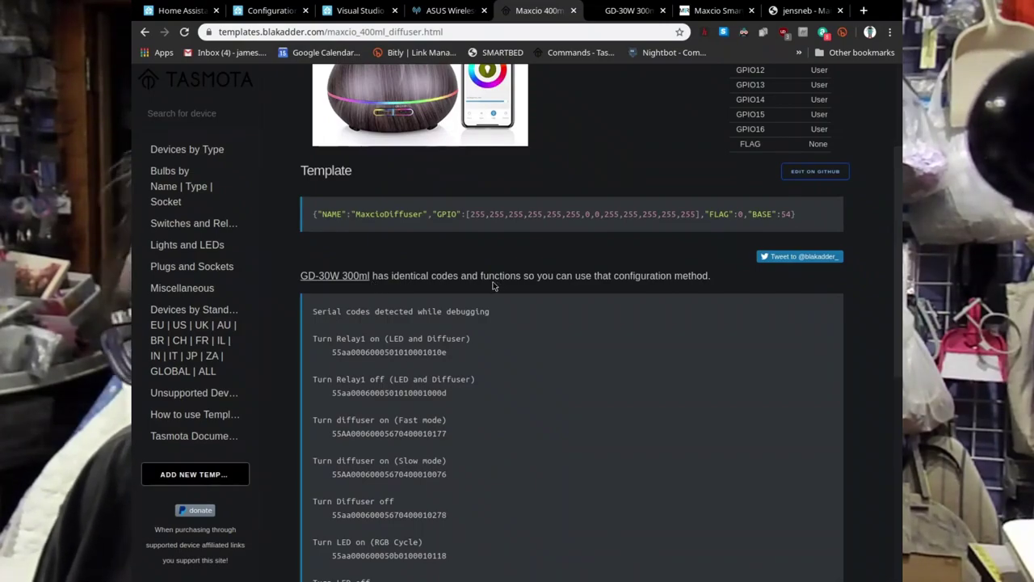
# Read the functions, Backlog configuration command and rules on the GD-30W 300ml diffuser's template page.
pyautogui.click(623, 11)
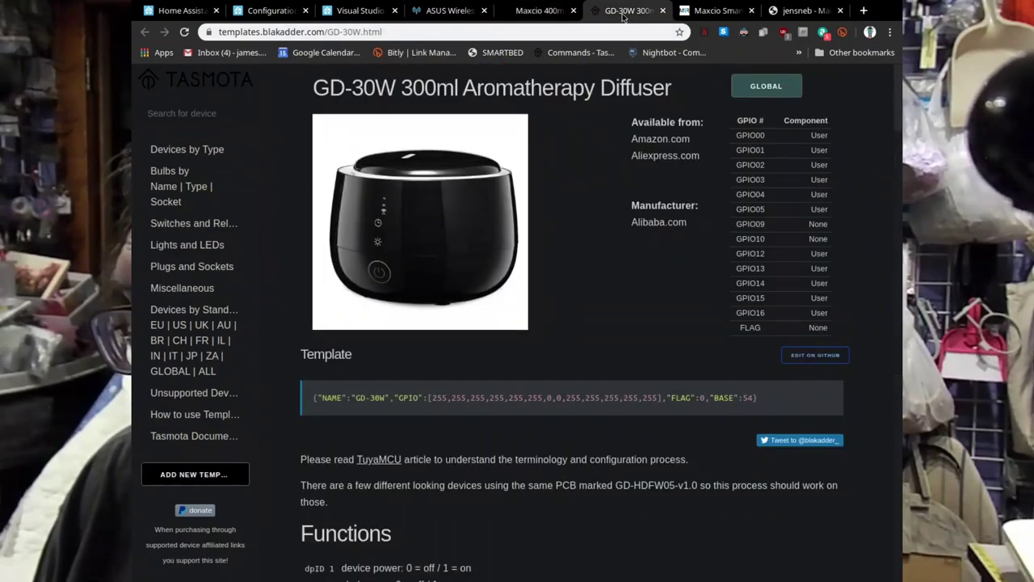
pyautogui.moveTo(474, 397)
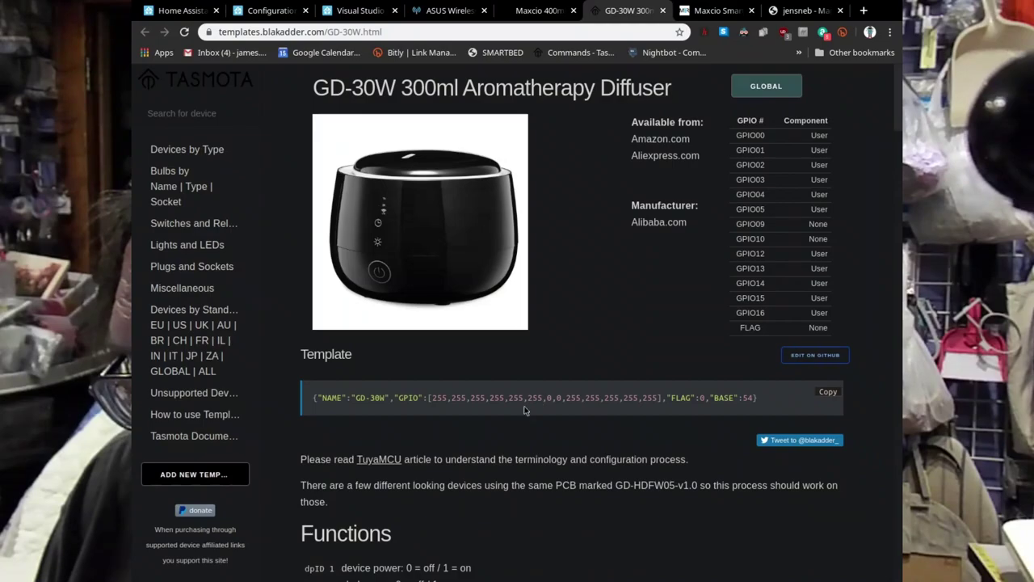
pyautogui.scroll(-1, 518, 429)
pyautogui.scroll(-2, 517, 430)
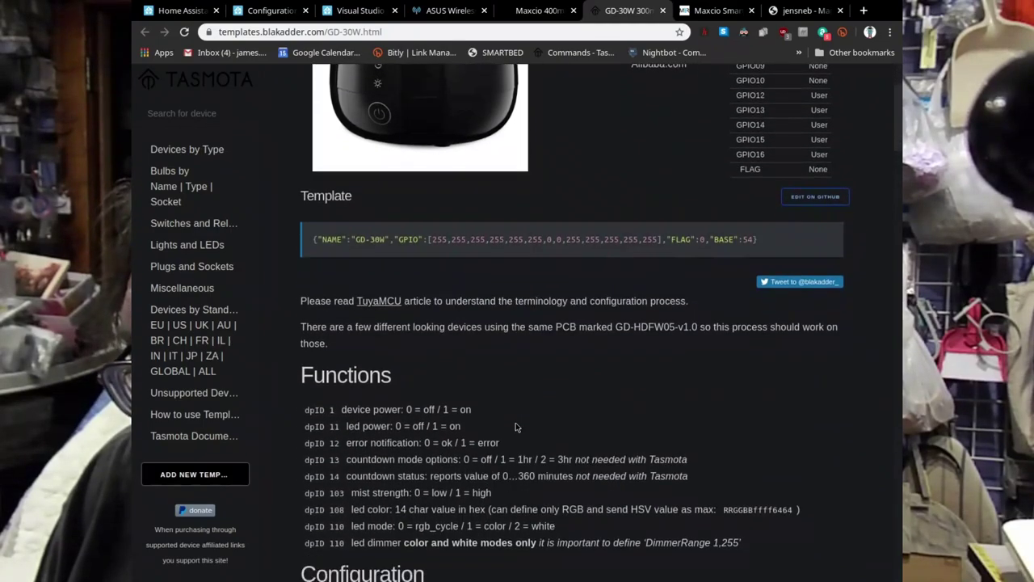
pyautogui.scroll(-1, 526, 334)
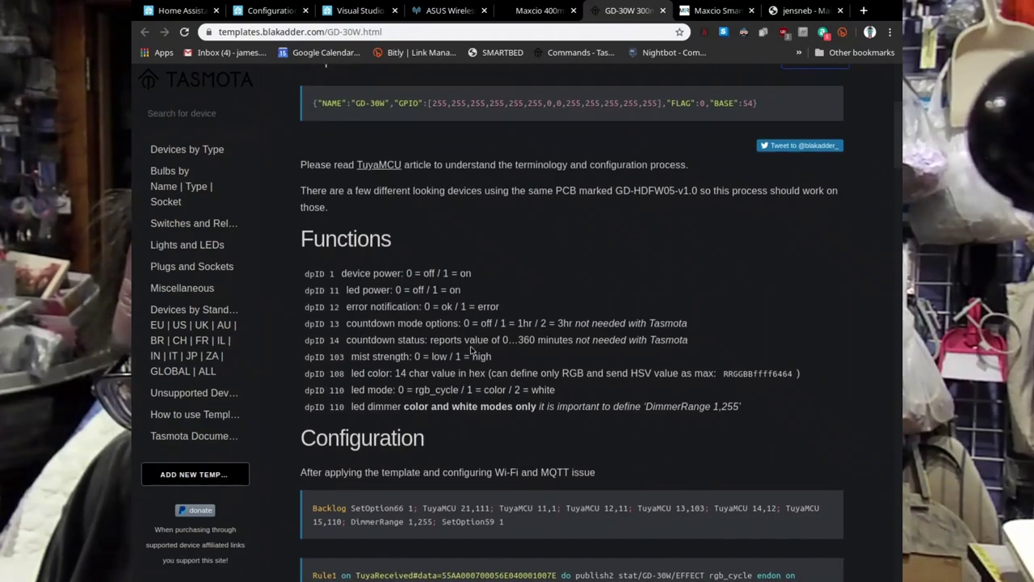
pyautogui.scroll(-2, 478, 349)
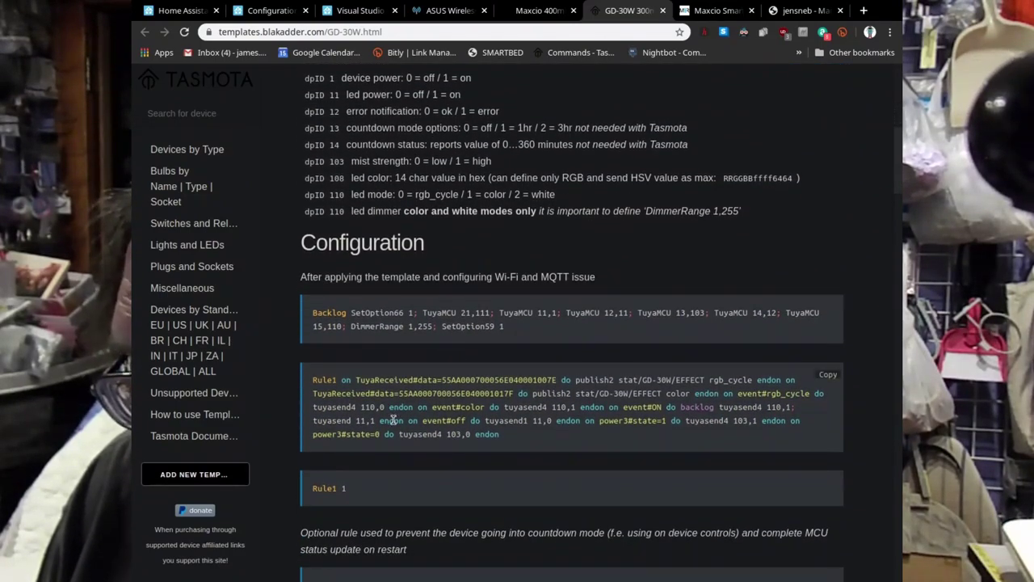
pyautogui.scroll(-1, 392, 428)
pyautogui.scroll(-1, 396, 433)
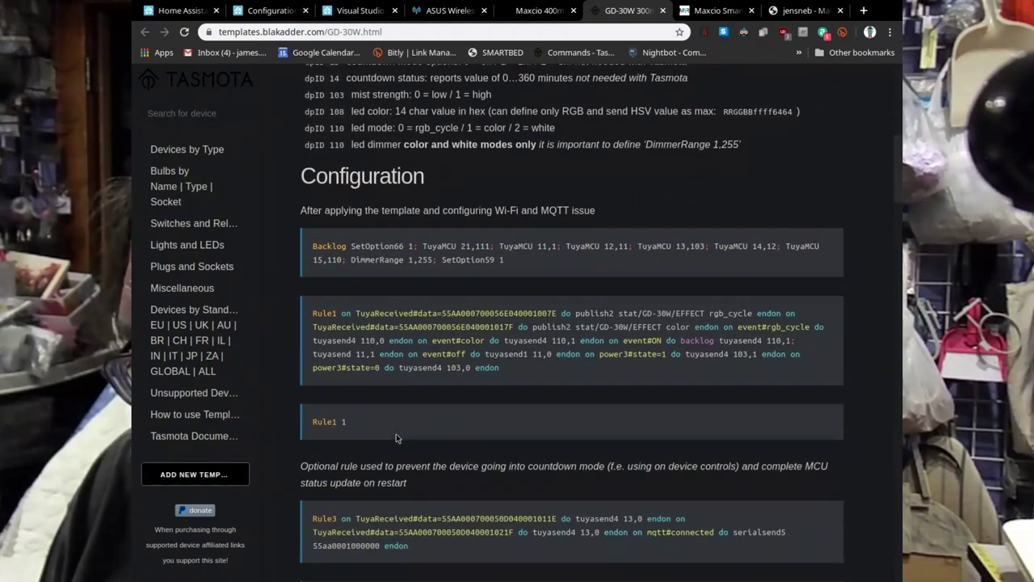
pyautogui.scroll(-1, 396, 433)
pyautogui.scroll(2, 396, 431)
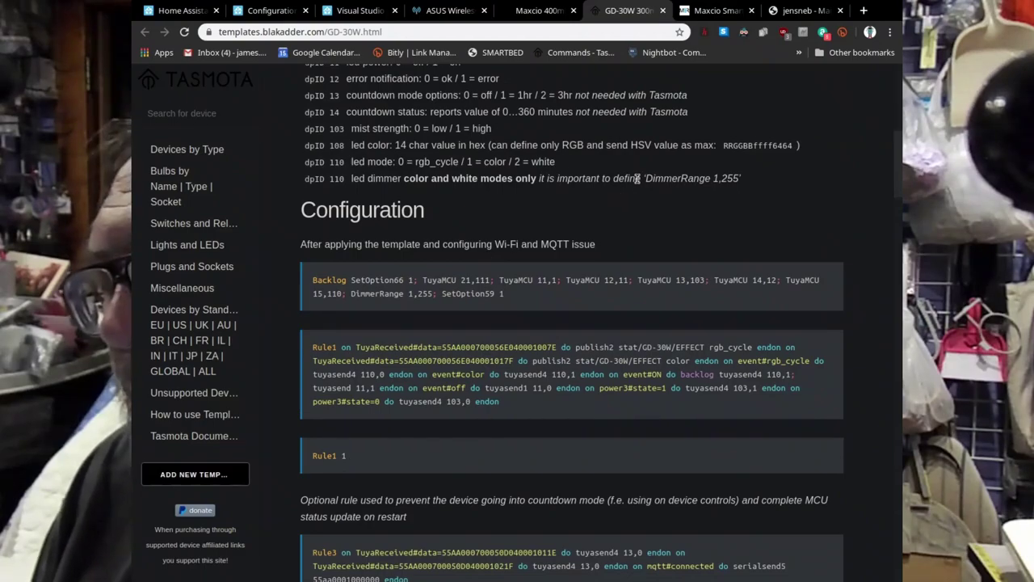
# Check the Tasmota device's console log and start a firmware upgrade by web server from the preset OTA URL.
pyautogui.click(827, 14)
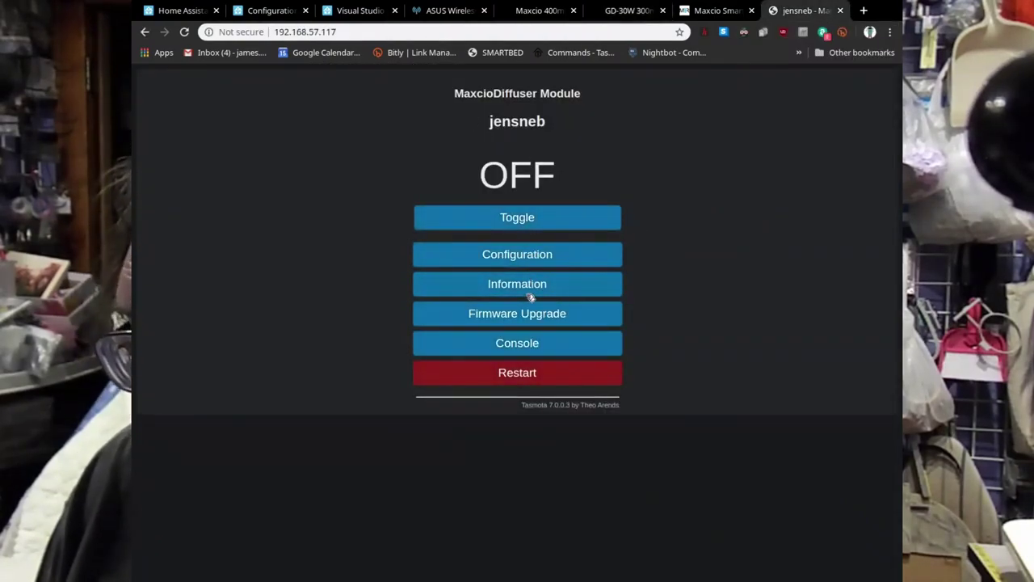
pyautogui.click(534, 352)
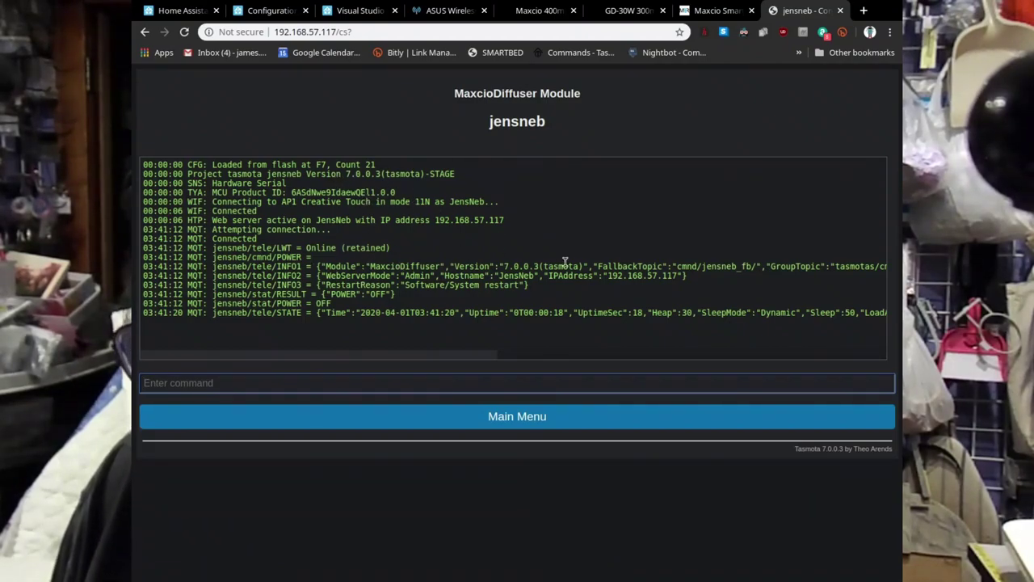
pyautogui.click(518, 417)
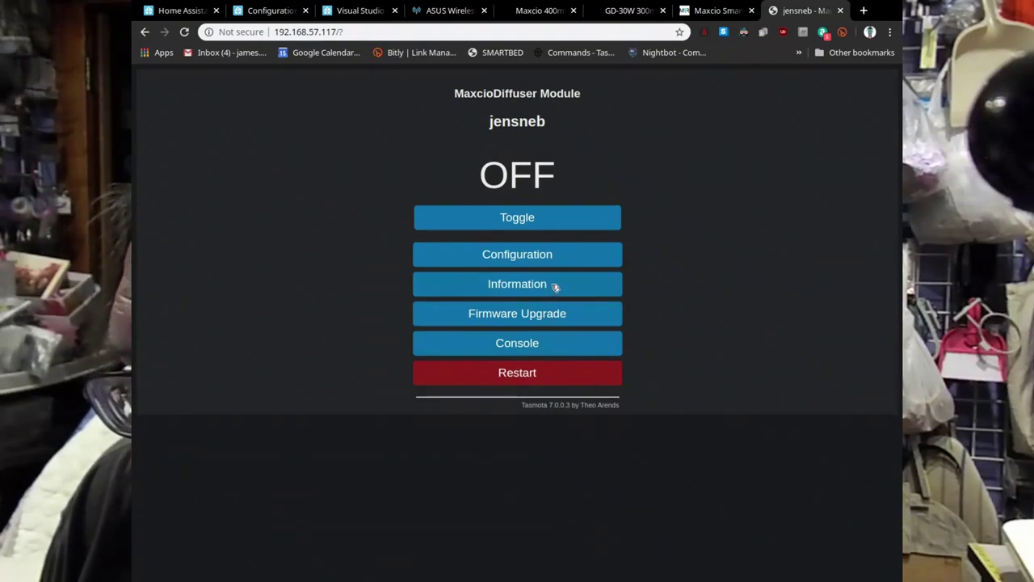
pyautogui.click(545, 315)
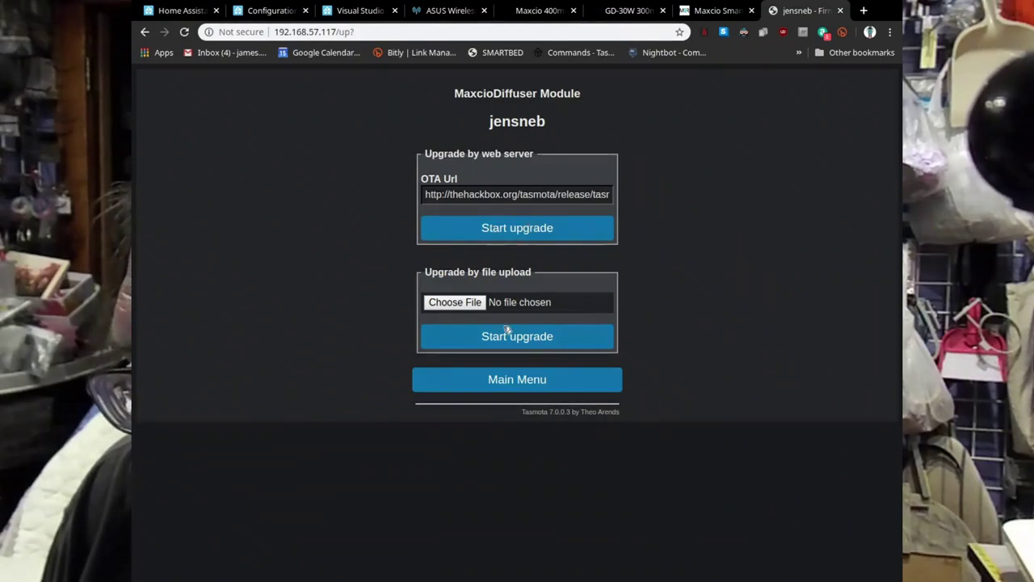
pyautogui.click(477, 303)
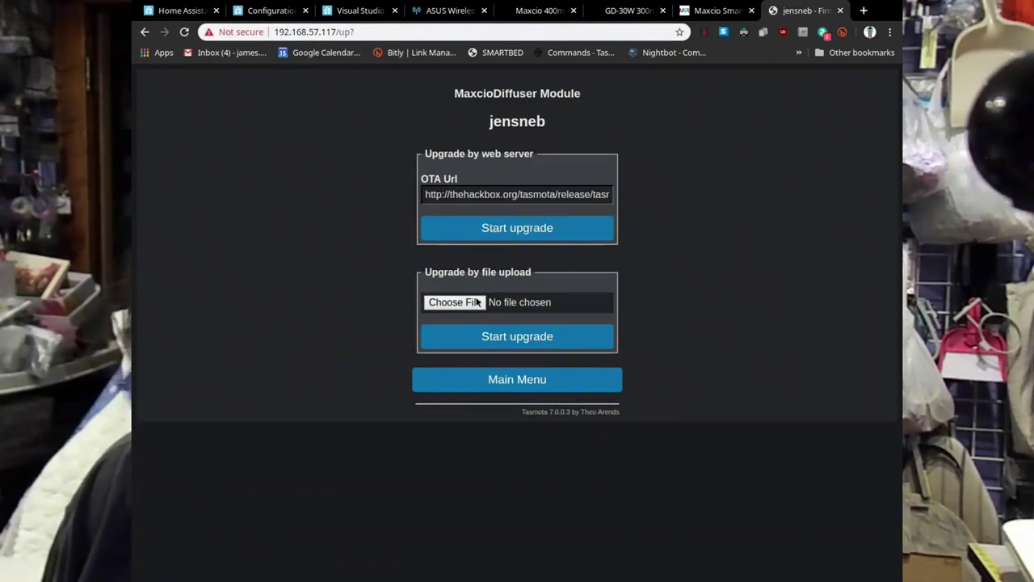
pyautogui.click(518, 228)
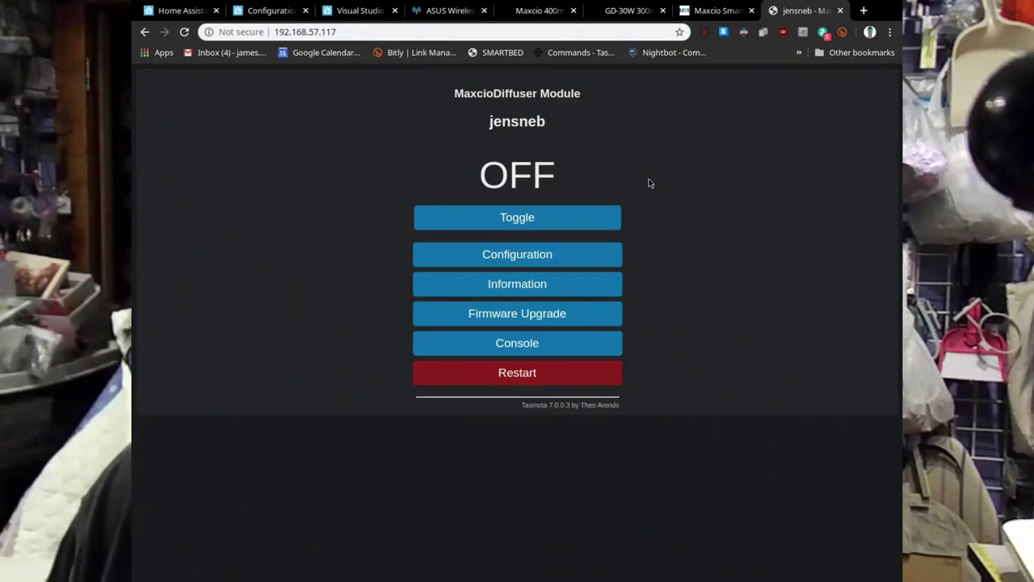
# Check the upgraded device's console log for its Tasmota firmware version and return to the main menu.
pyautogui.click(542, 346)
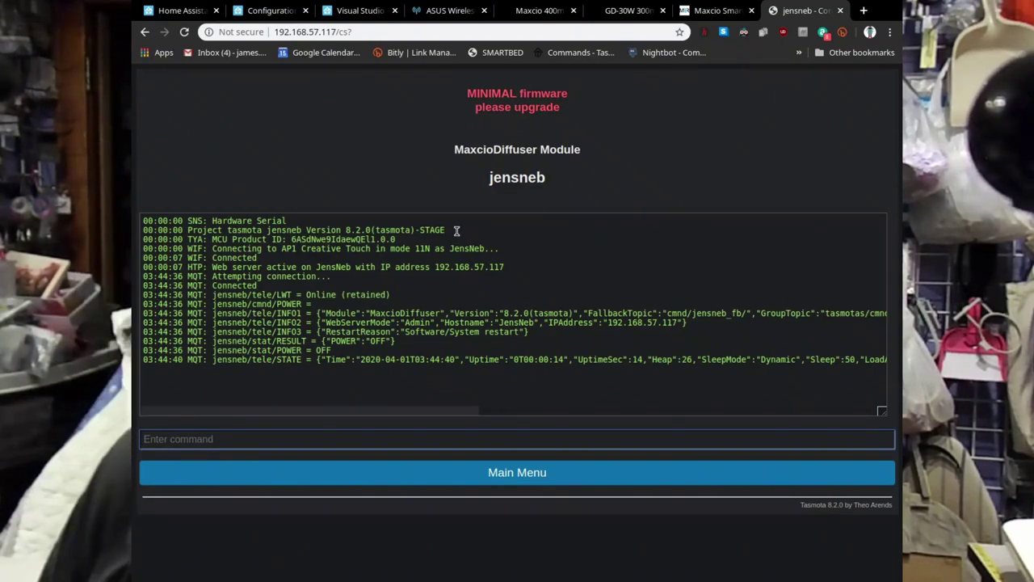
pyautogui.click(528, 477)
pyautogui.click(528, 477)
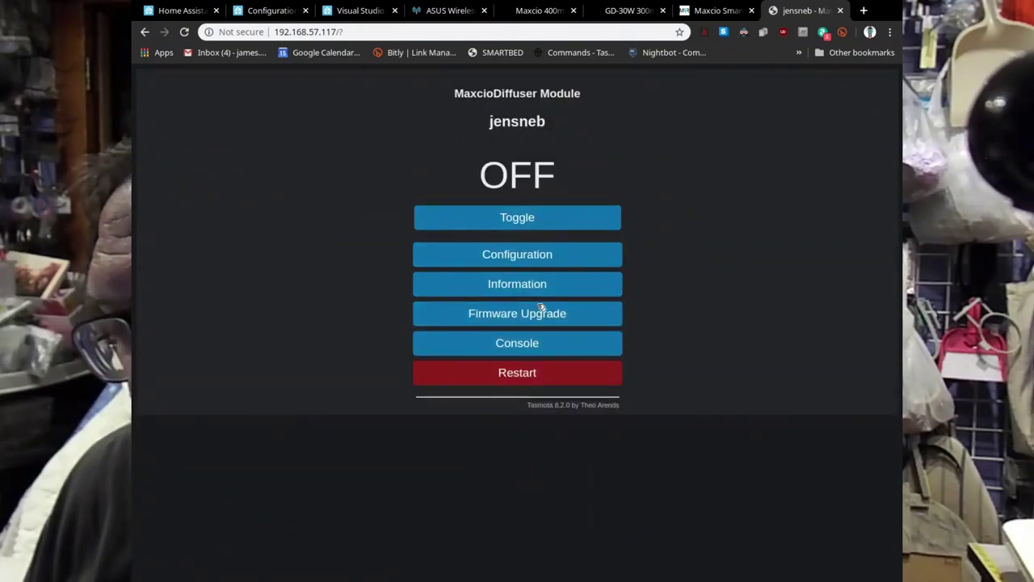
pyautogui.click(524, 345)
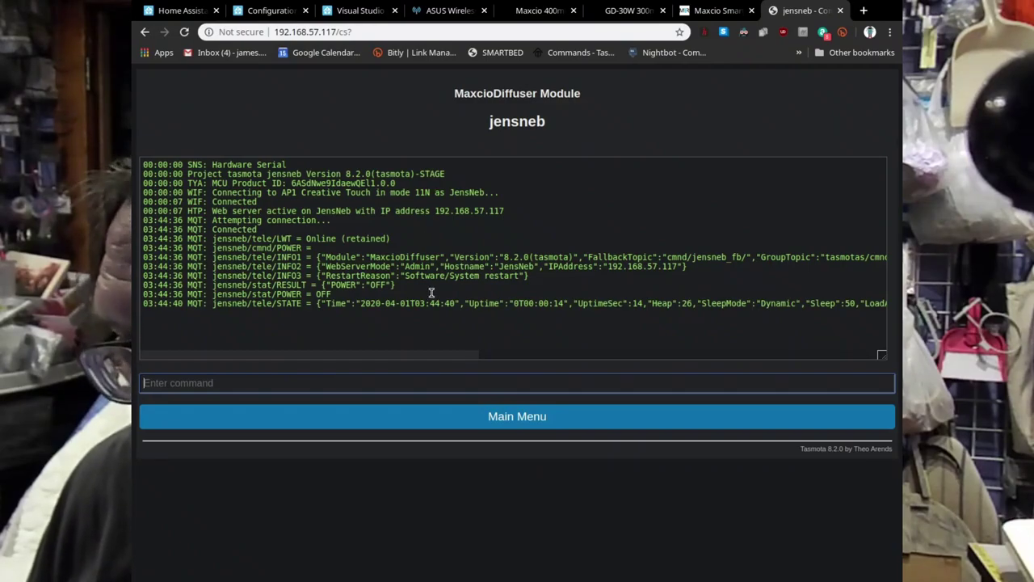
pyautogui.click(526, 417)
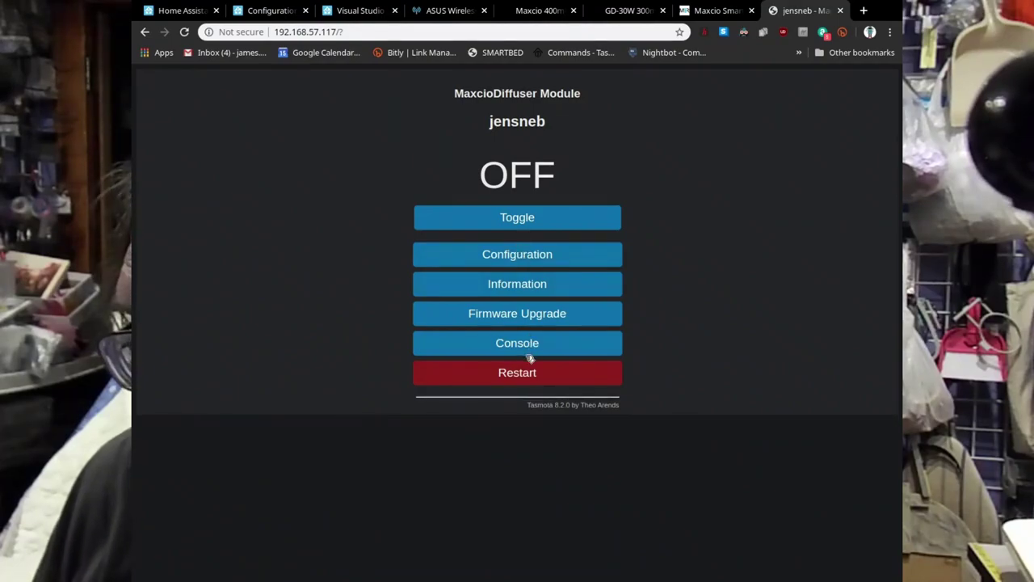
# Run the GD-30W page's Backlog command (SetOption66 1, TuyaMCU mappings, DimmerRange 1,255, SetOption59 1) in the diffuser's Tasmota console and review the log.
pyautogui.click(535, 255)
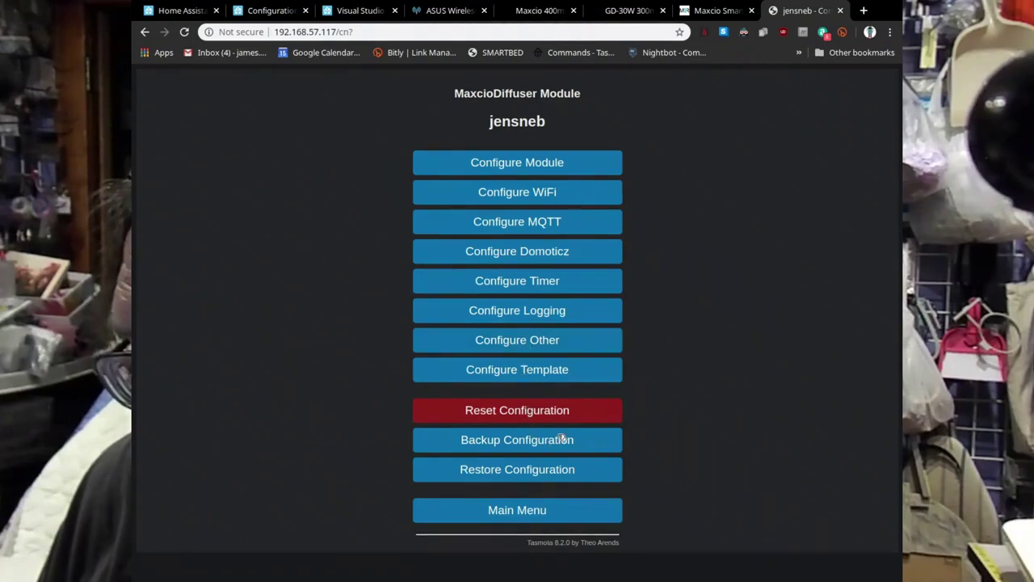
pyautogui.click(546, 515)
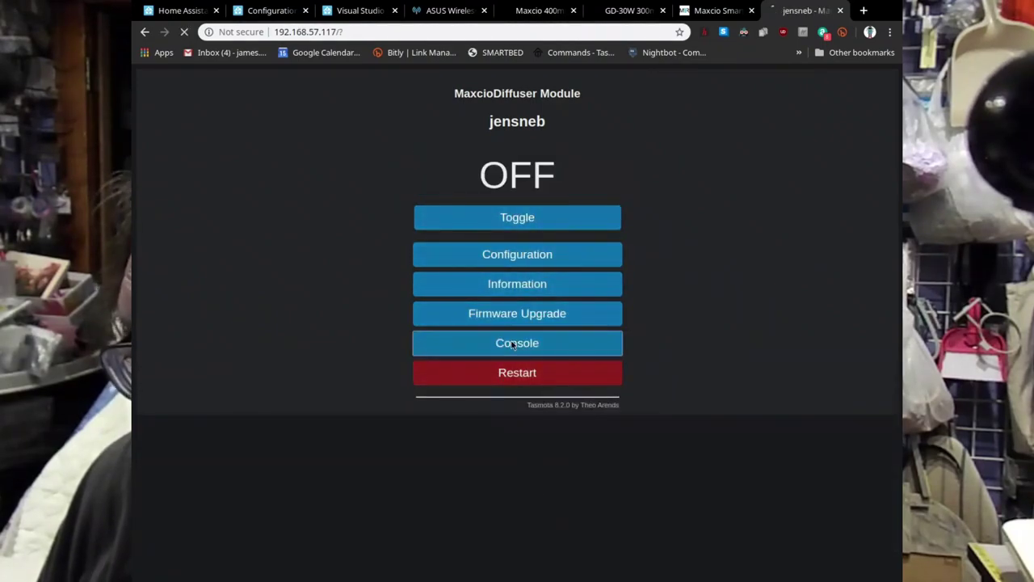
pyautogui.click(520, 344)
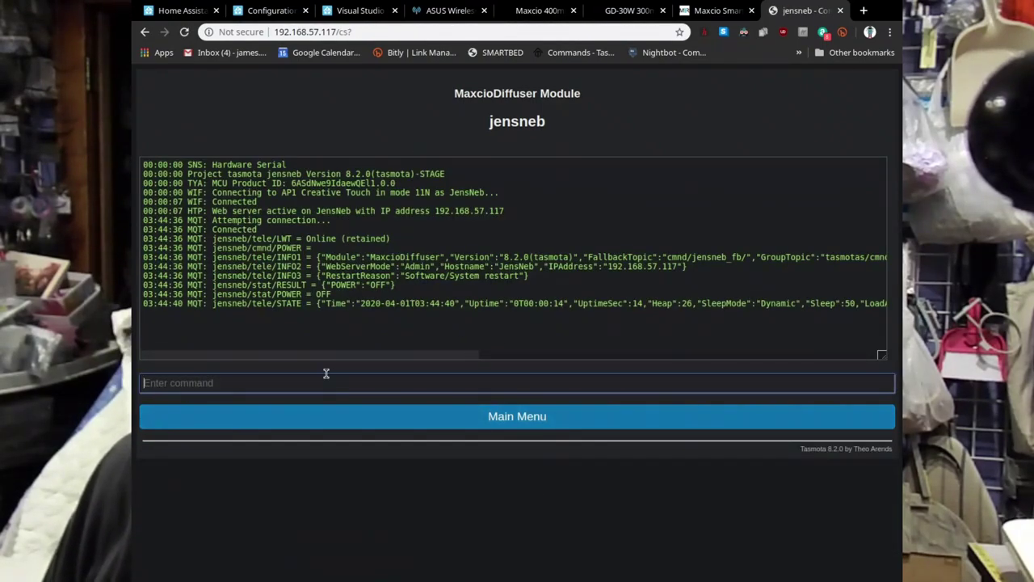
pyautogui.click(627, 11)
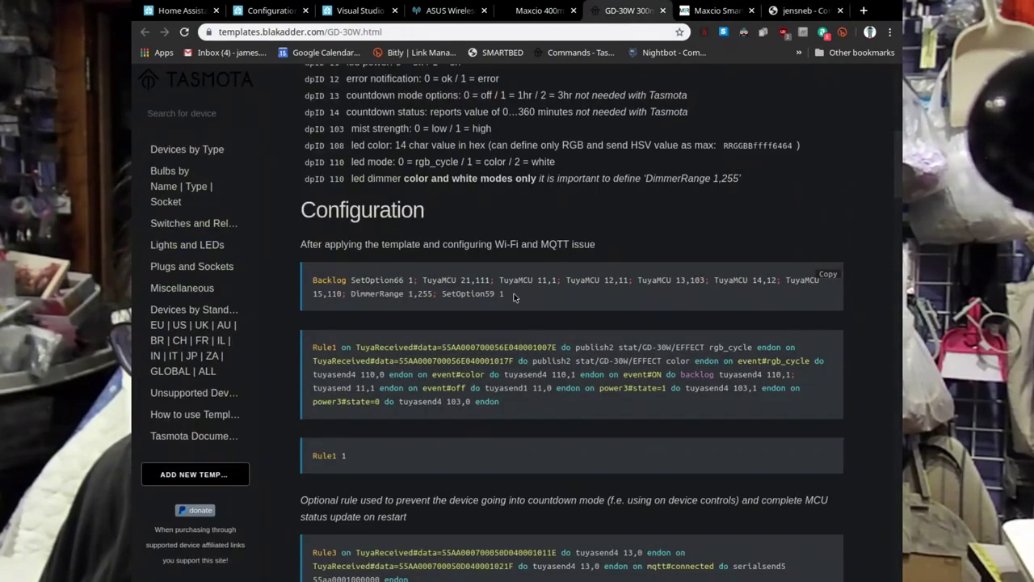
pyautogui.click(828, 274)
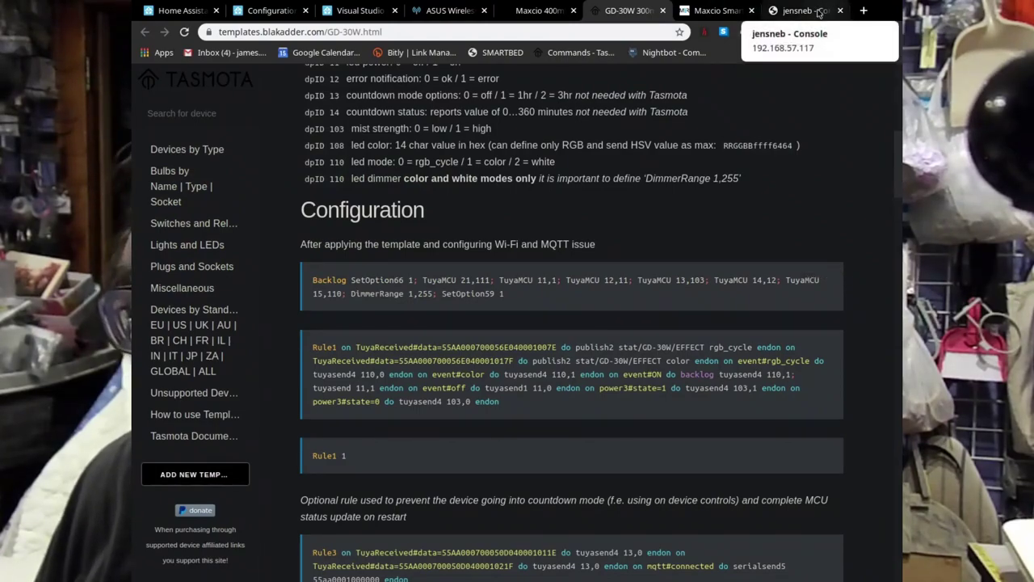
pyautogui.click(804, 11)
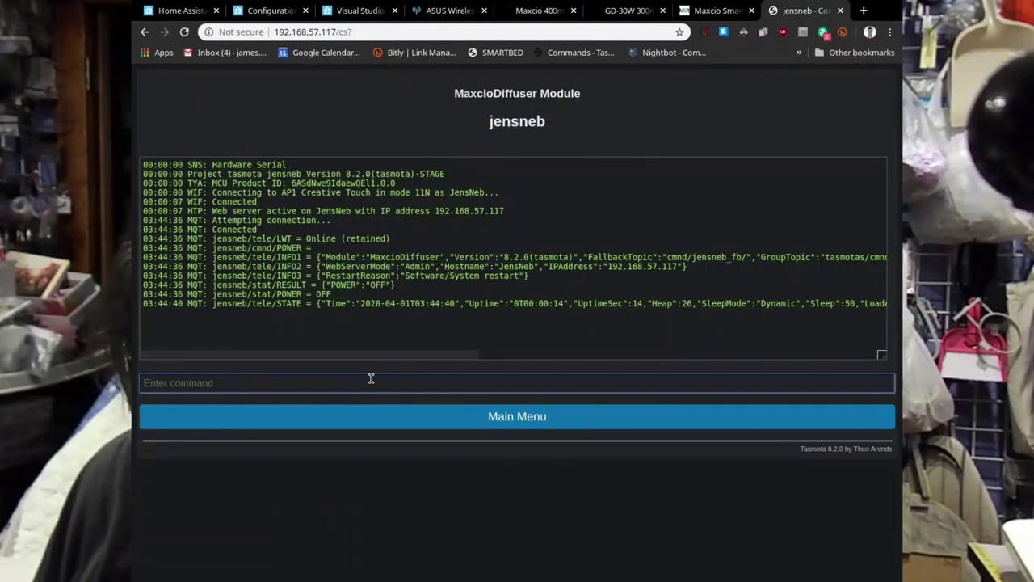
pyautogui.hotkey('ctrl', 'v')
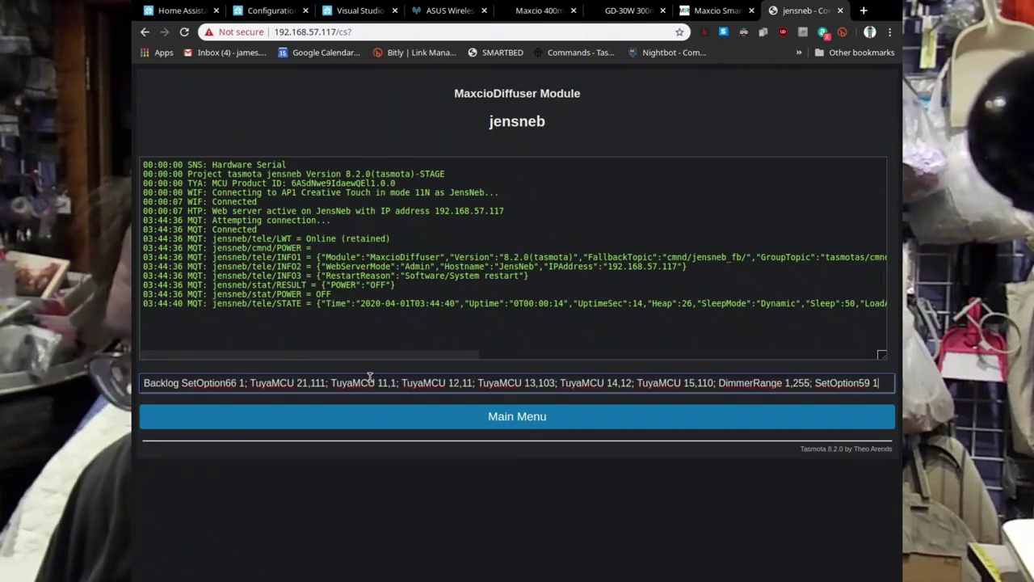
pyautogui.press('Return')
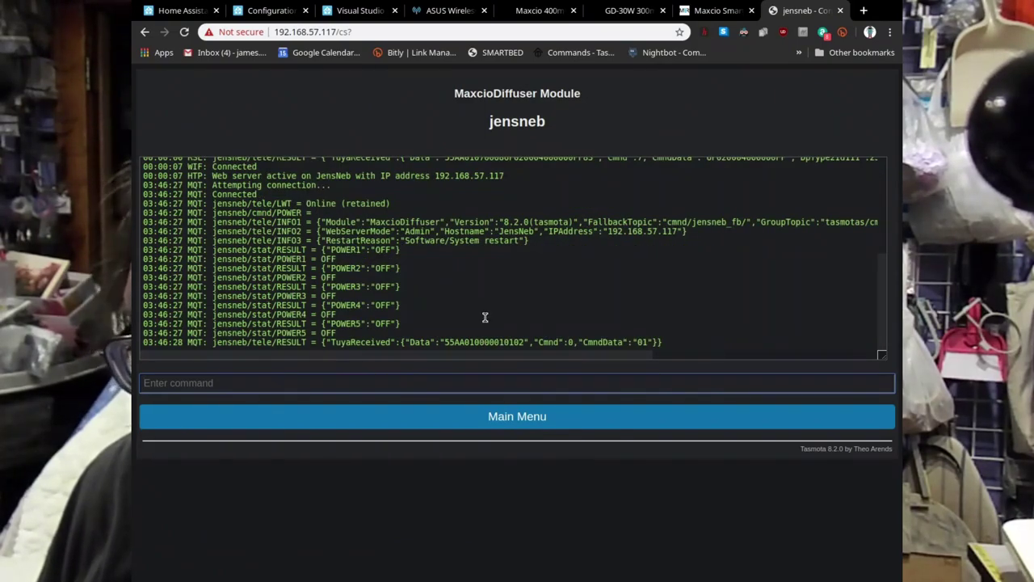
pyautogui.scroll(2, 485, 317)
pyautogui.scroll(2, 485, 316)
pyautogui.scroll(-2, 485, 317)
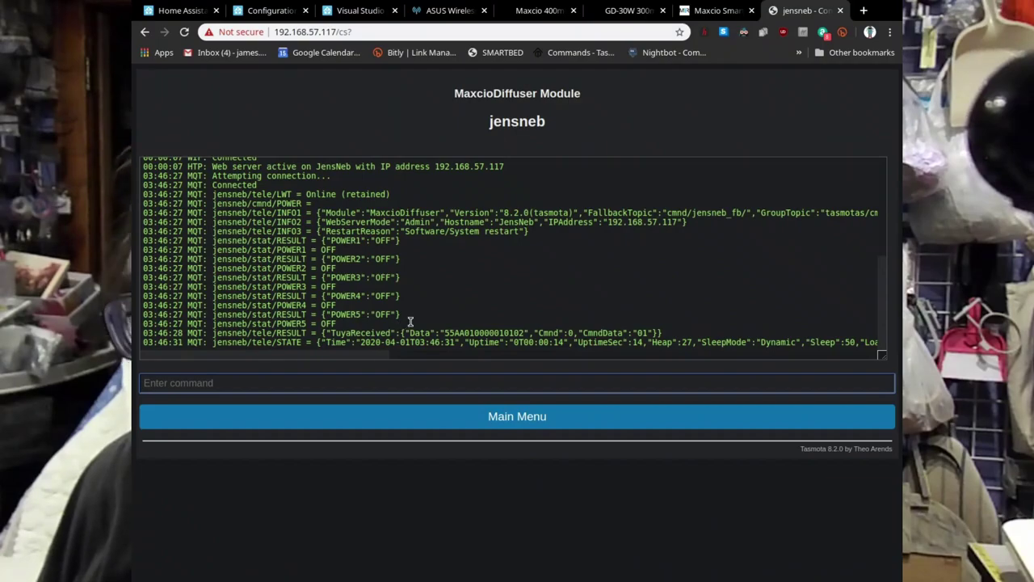
# Copy the Rule1 definition from the GD-30W template page and run it in the diffuser's Tasmota console.
pyautogui.click(720, 11)
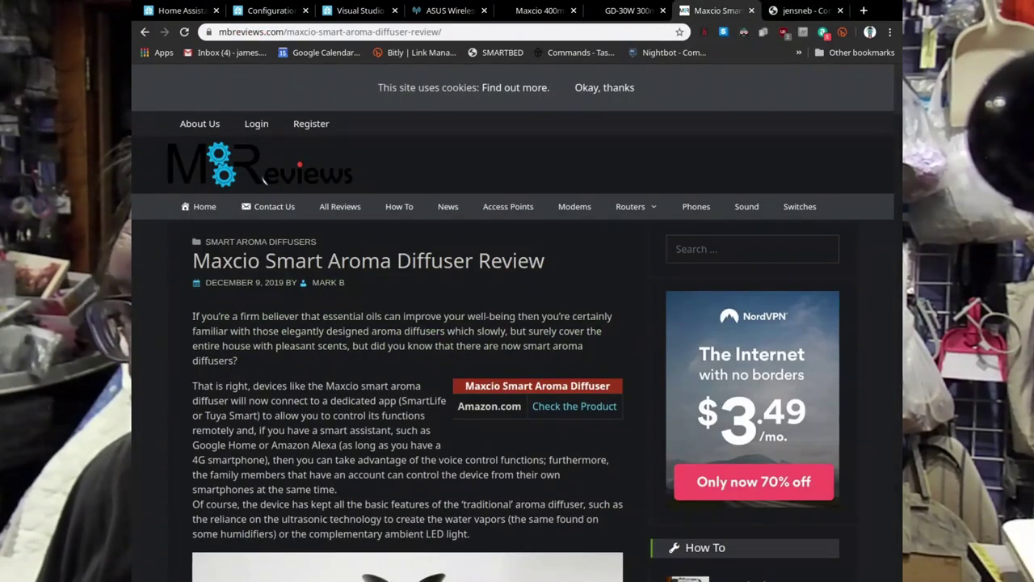
pyautogui.click(823, 8)
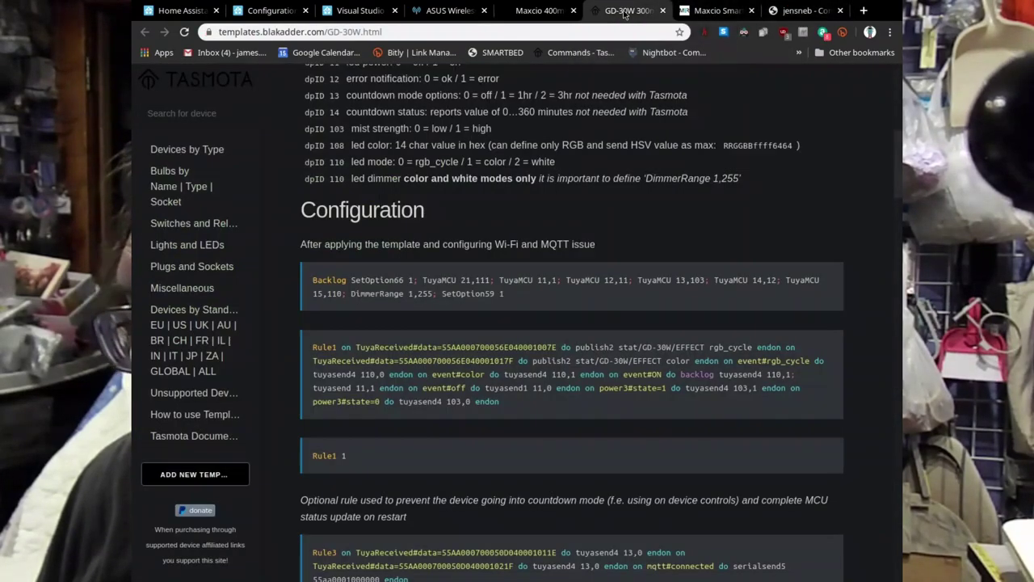
pyautogui.click(629, 9)
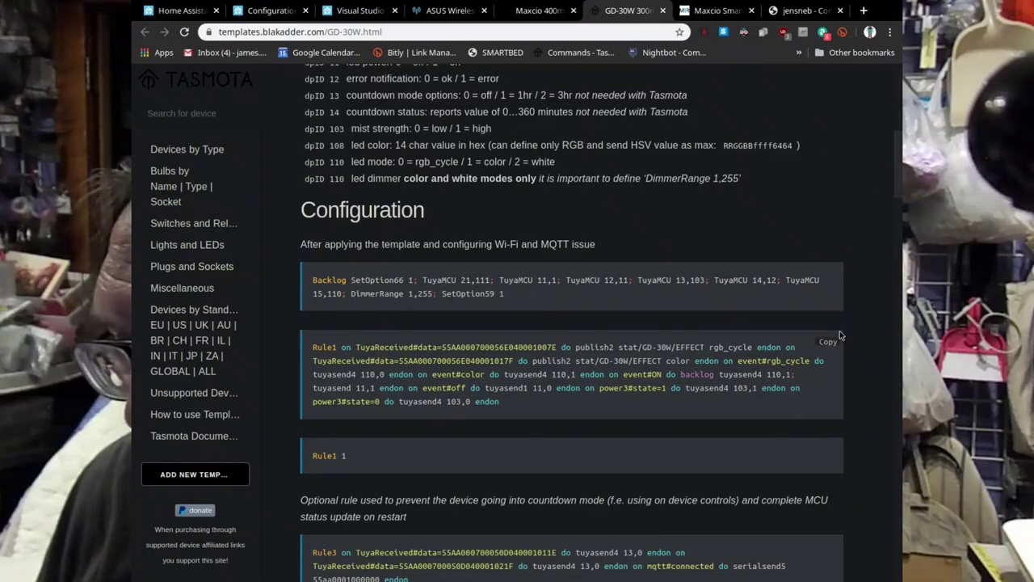
pyautogui.click(827, 343)
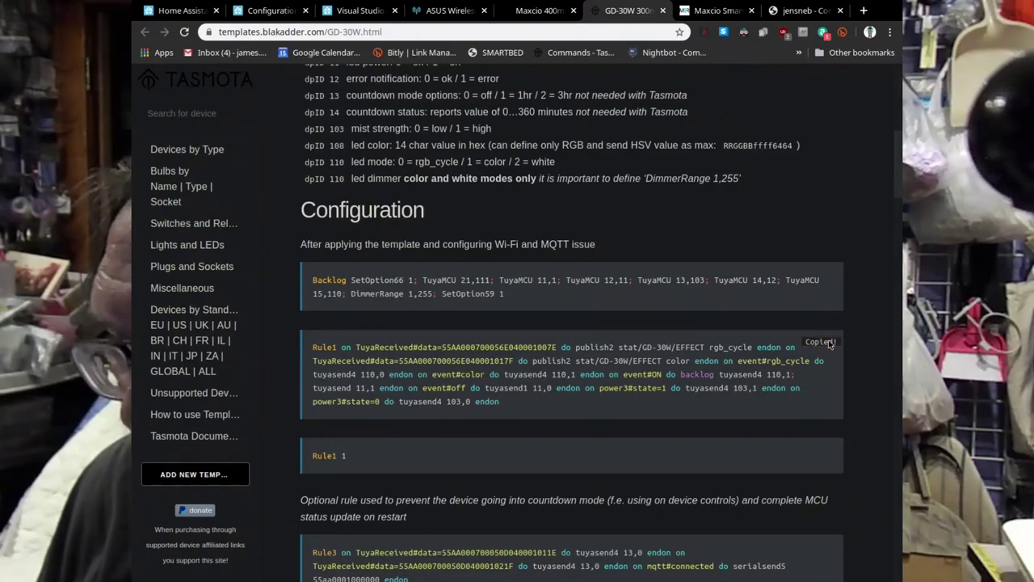
pyautogui.click(804, 10)
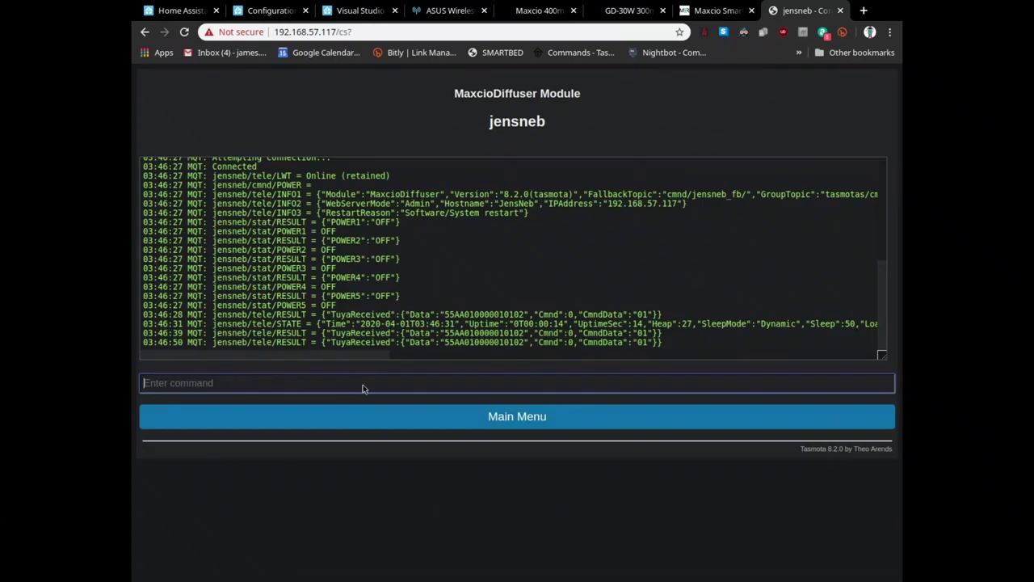
pyautogui.hotkey('ctrl', 'v')
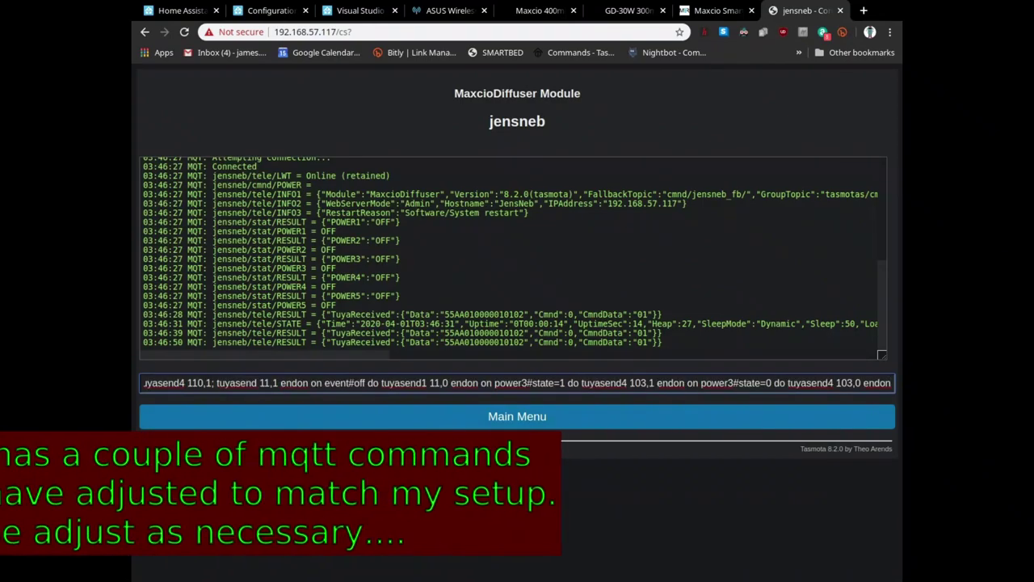
pyautogui.press('Return')
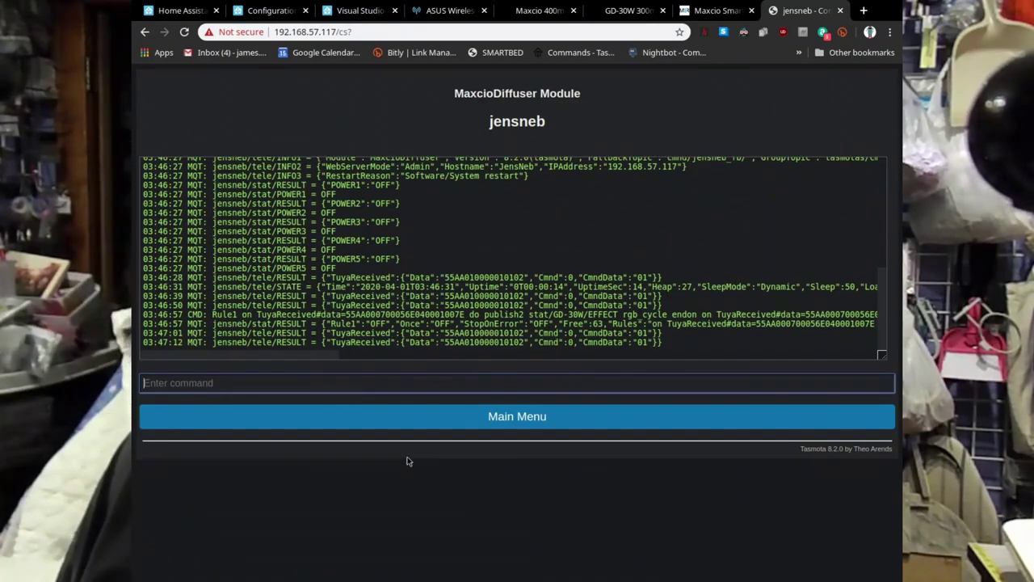
# Enable the first rule by running the GD-30W page's "Rule1 1" command in the diffuser's console.
pyautogui.click(634, 10)
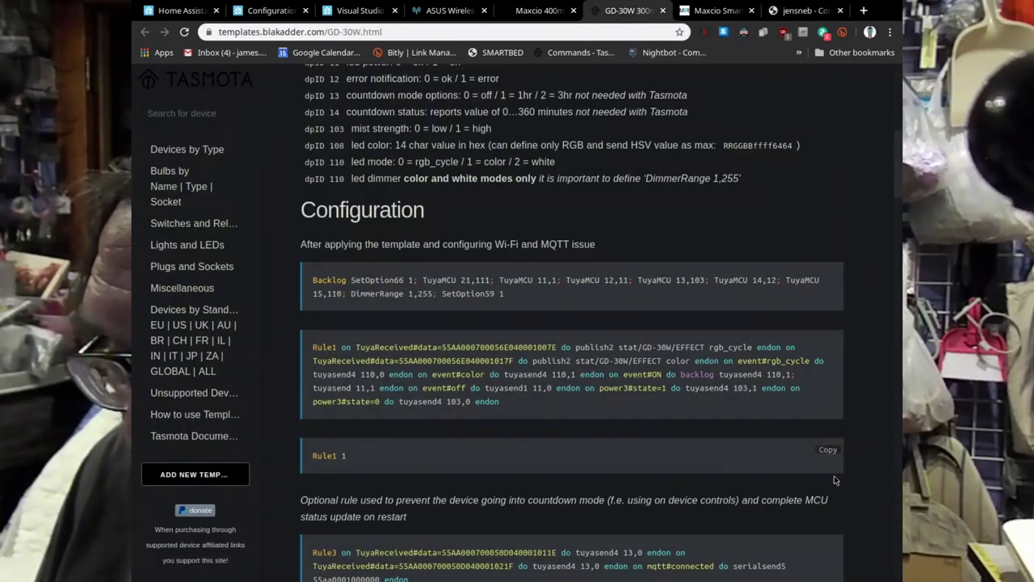
pyautogui.click(828, 451)
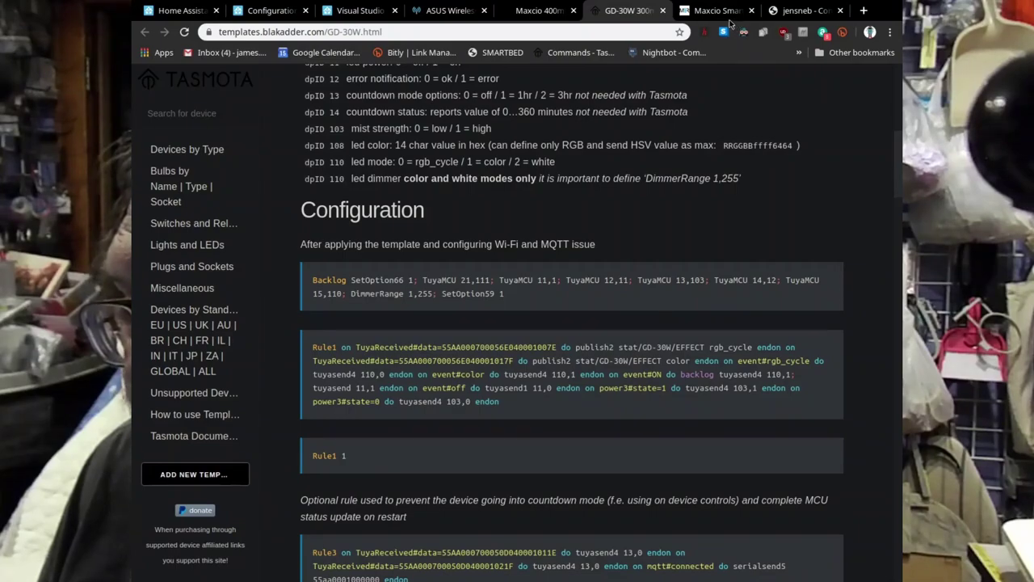
pyautogui.click(800, 11)
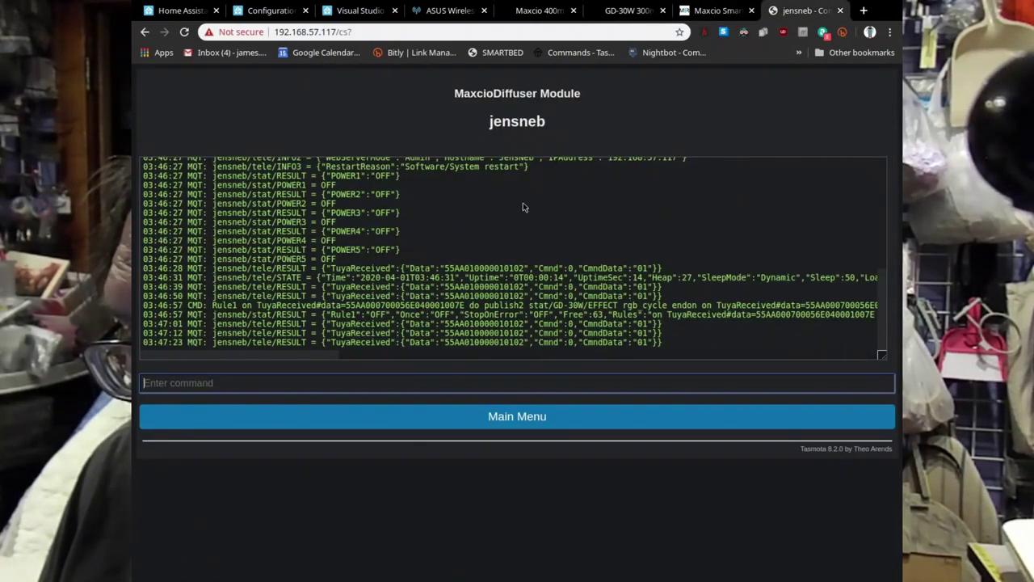
pyautogui.hotkey('ctrl', 'v')
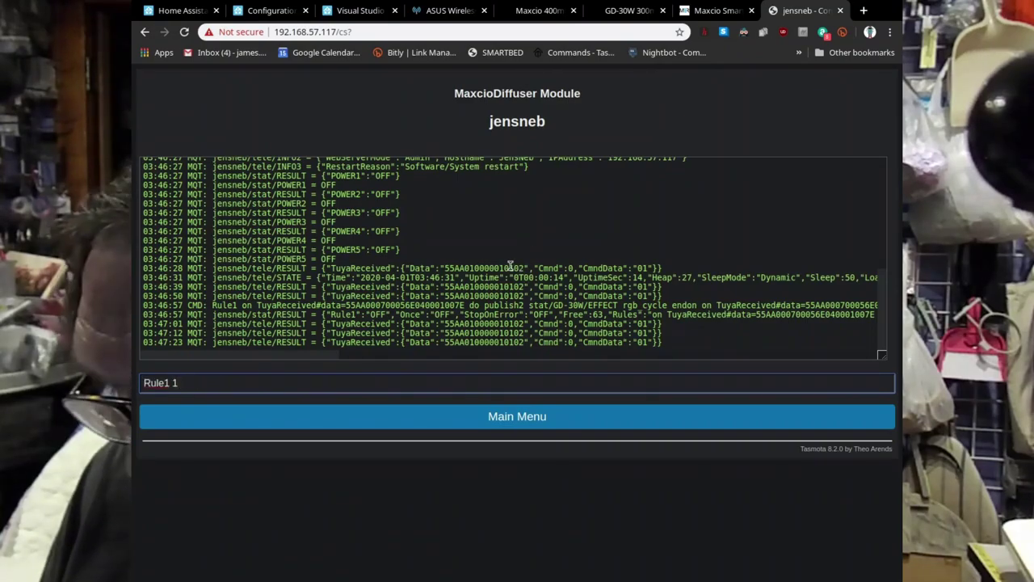
pyautogui.press('Return')
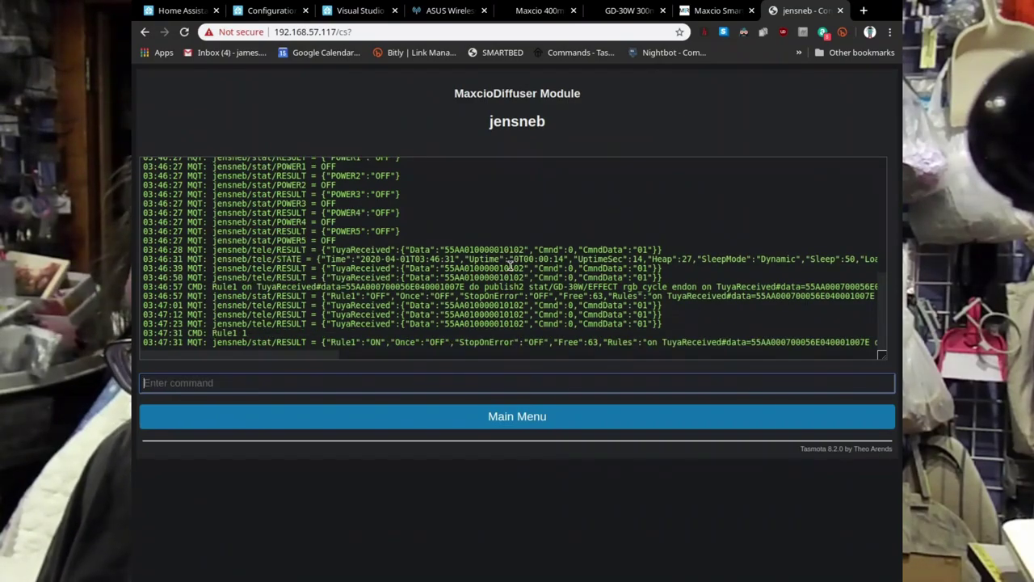
# Run the GD-30W page's optional Rule3 definition against countdown mode in the diffuser's console and enable it with "rule3 1".
pyautogui.click(631, 10)
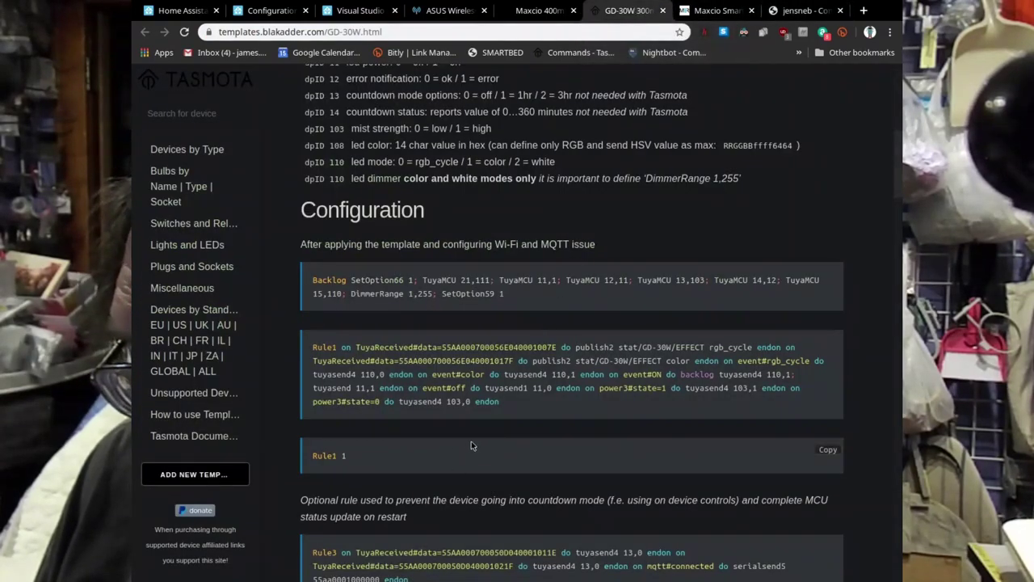
pyautogui.scroll(-3, 473, 446)
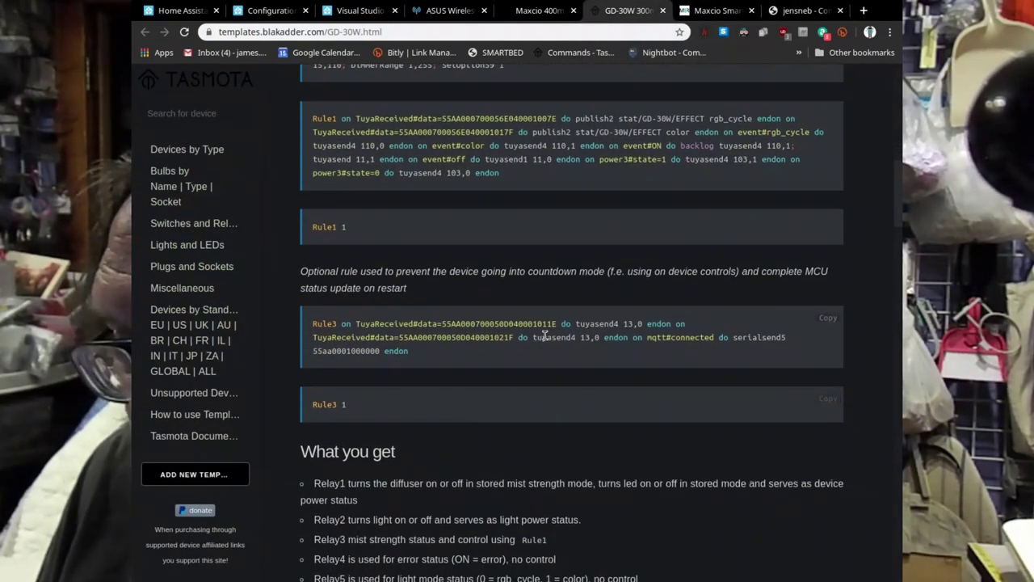
pyautogui.click(829, 319)
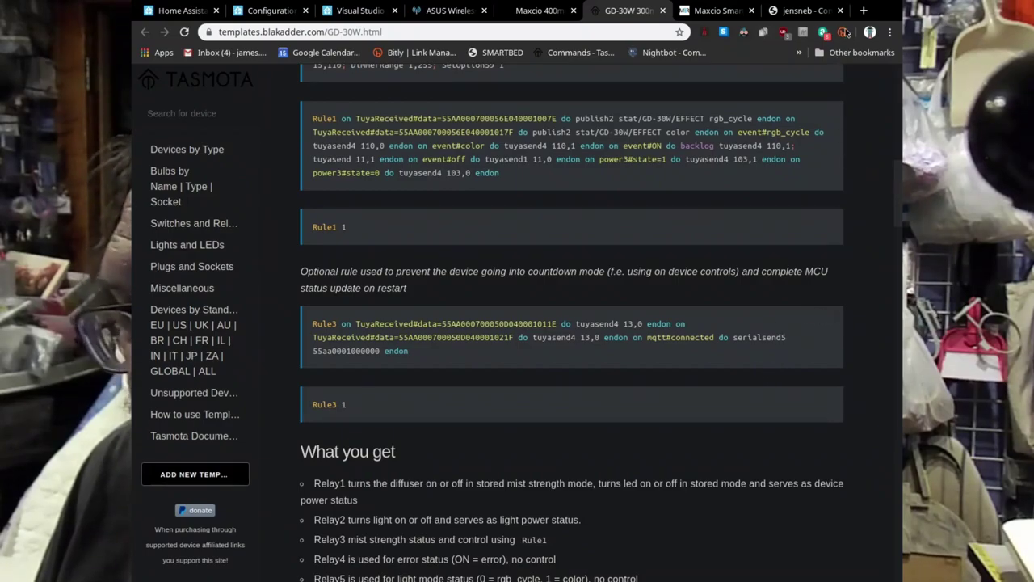
pyautogui.click(806, 13)
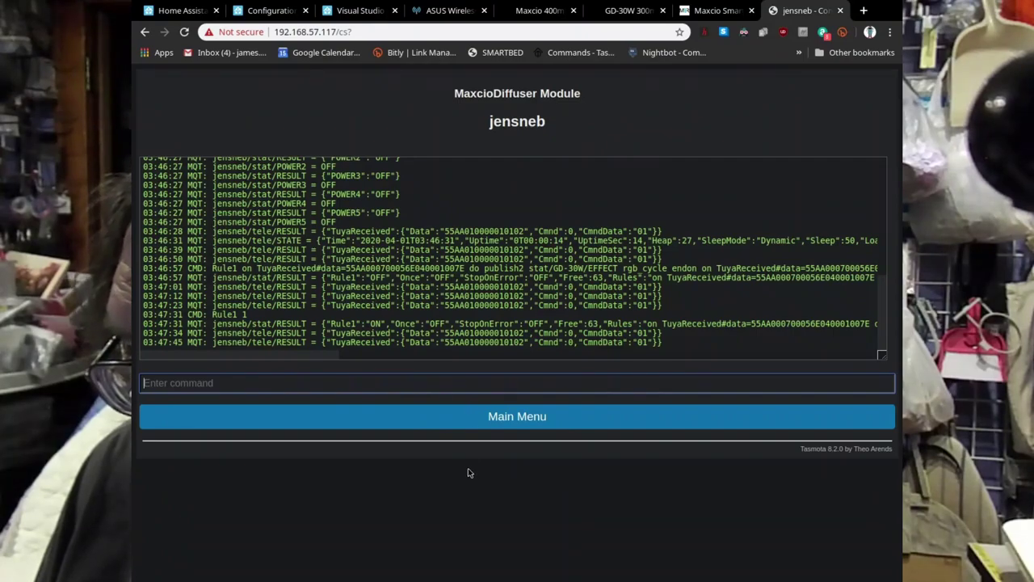
pyautogui.hotkey('ctrl', 'v')
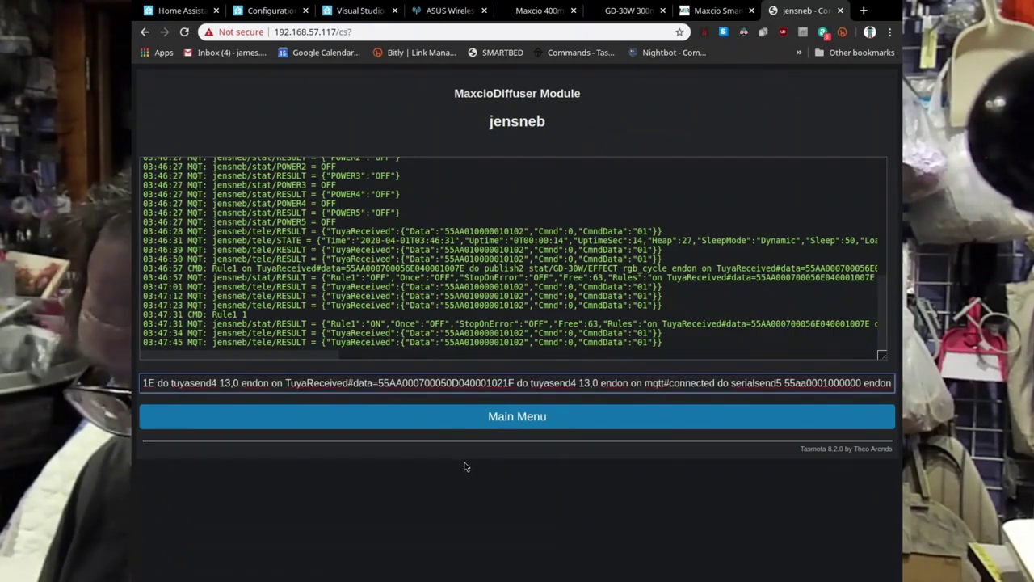
pyautogui.press('Return')
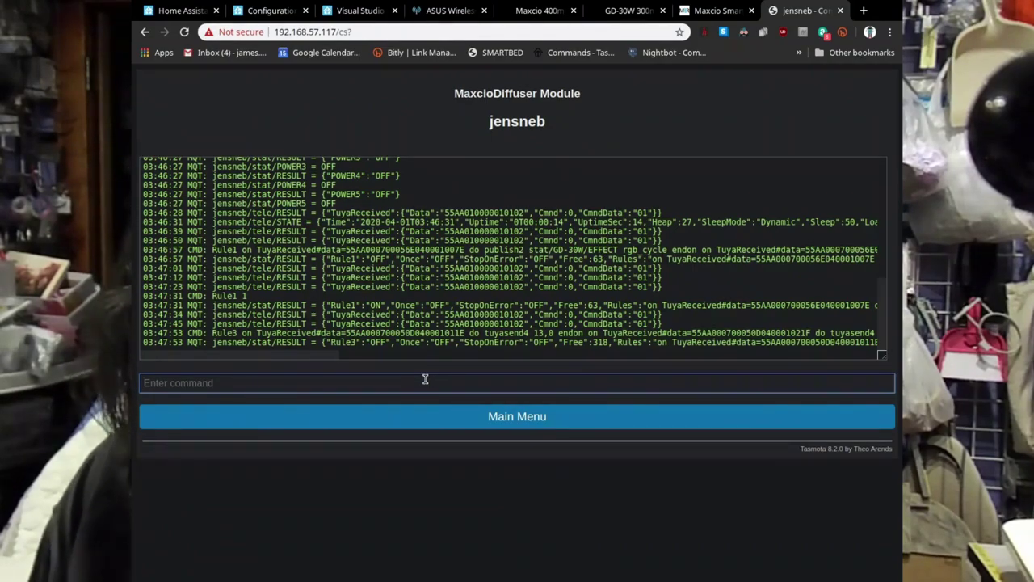
pyautogui.write('rule3 1')
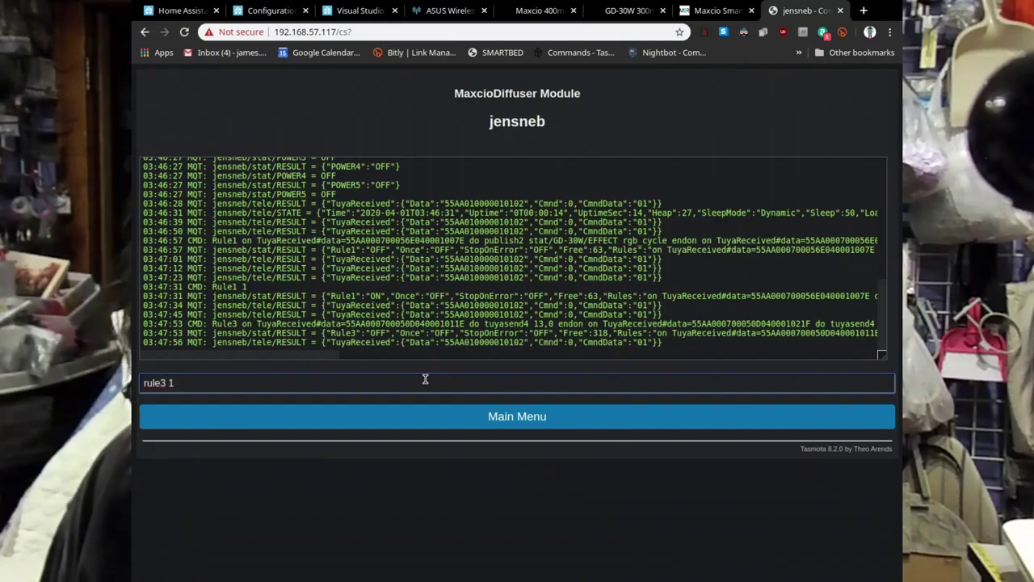
pyautogui.press('Return')
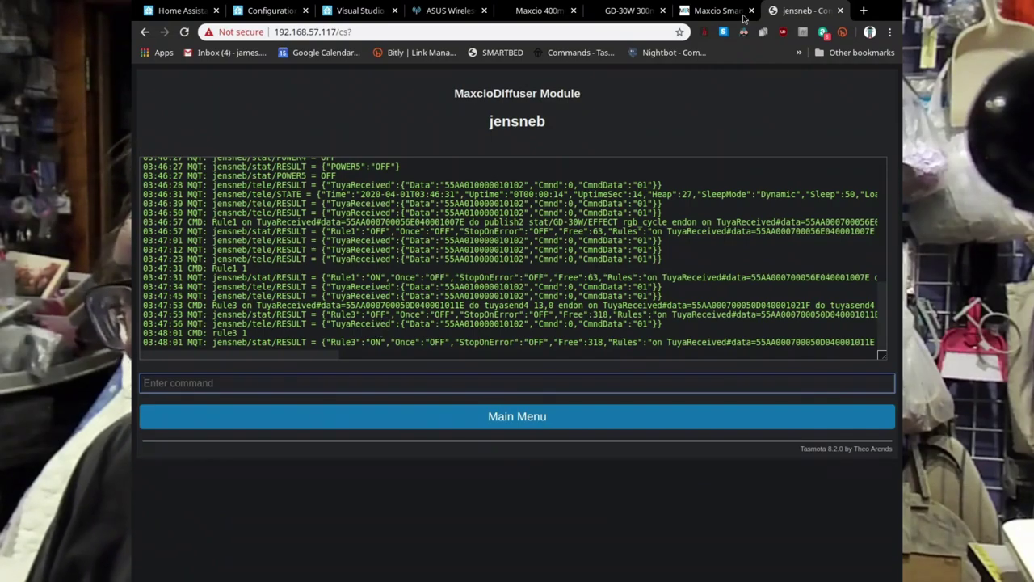
# Run the GD-30W page's WebButton Backlog command in the diffuser's console, labelling the five buttons Power, Light, Mist, Error and Light Mode.
pyautogui.click(615, 14)
pyautogui.scroll(-2, 558, 272)
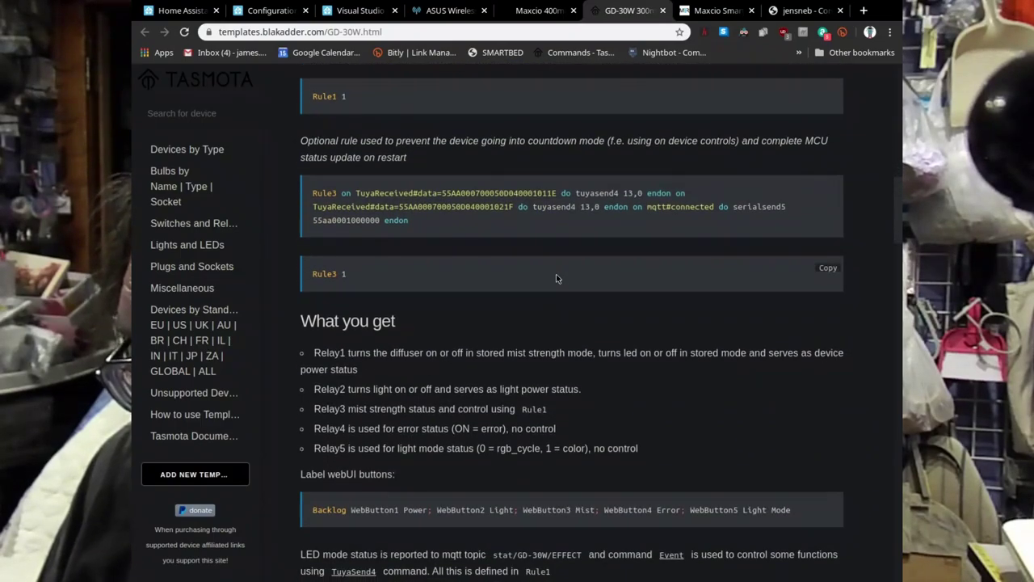
pyautogui.scroll(-1, 554, 283)
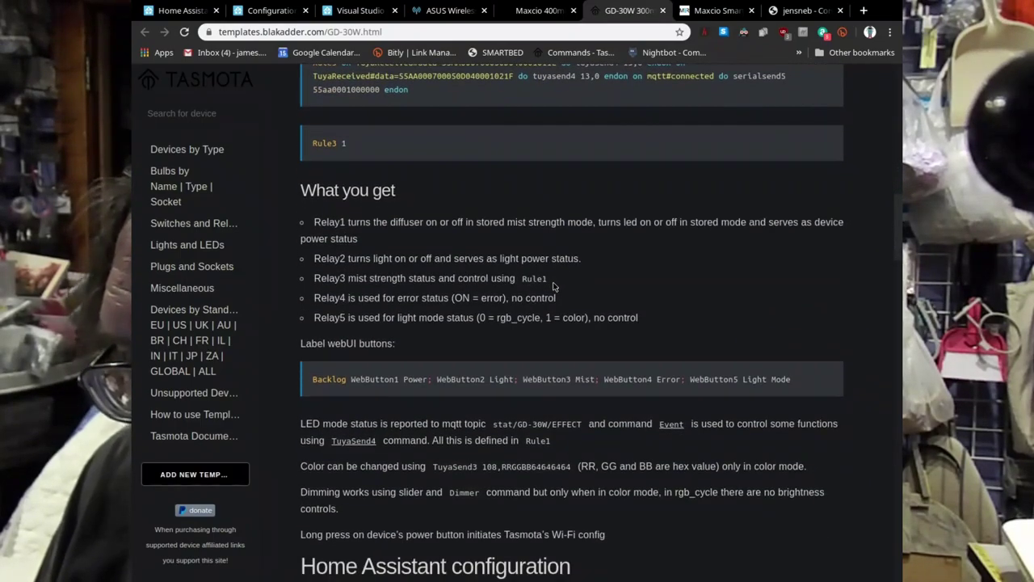
pyautogui.moveTo(828, 379)
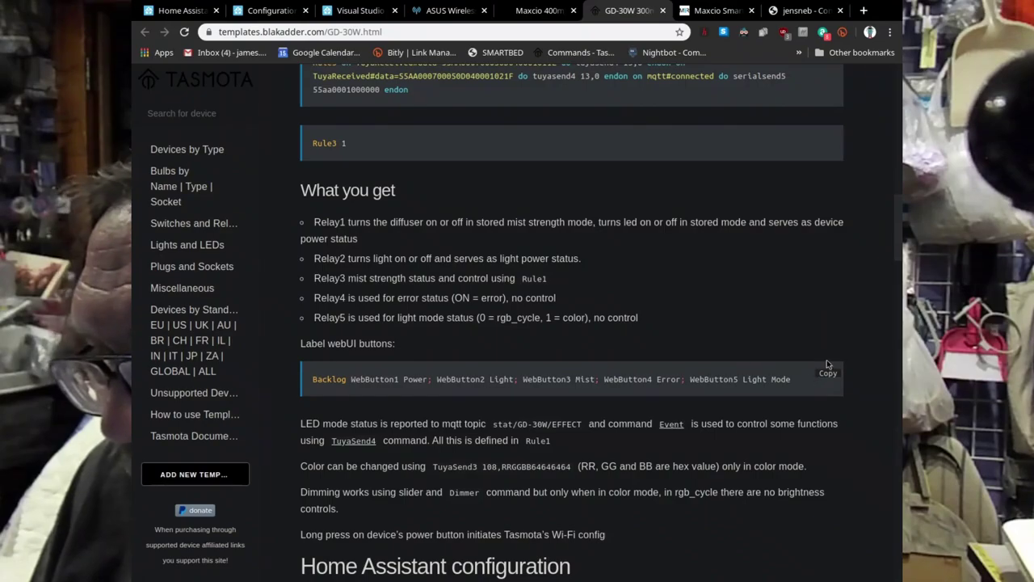
pyautogui.click(827, 374)
pyautogui.click(807, 11)
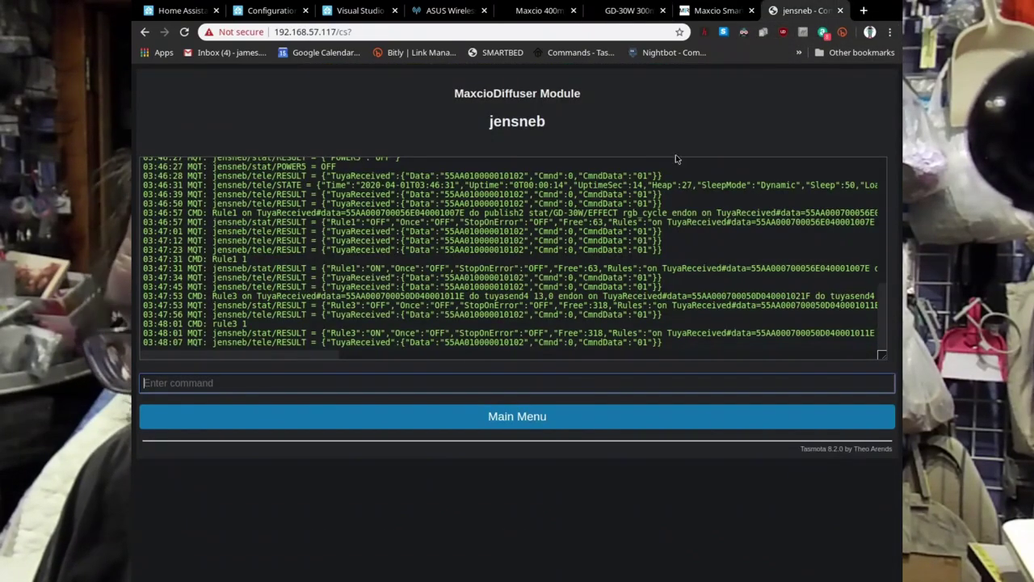
pyautogui.click(273, 386)
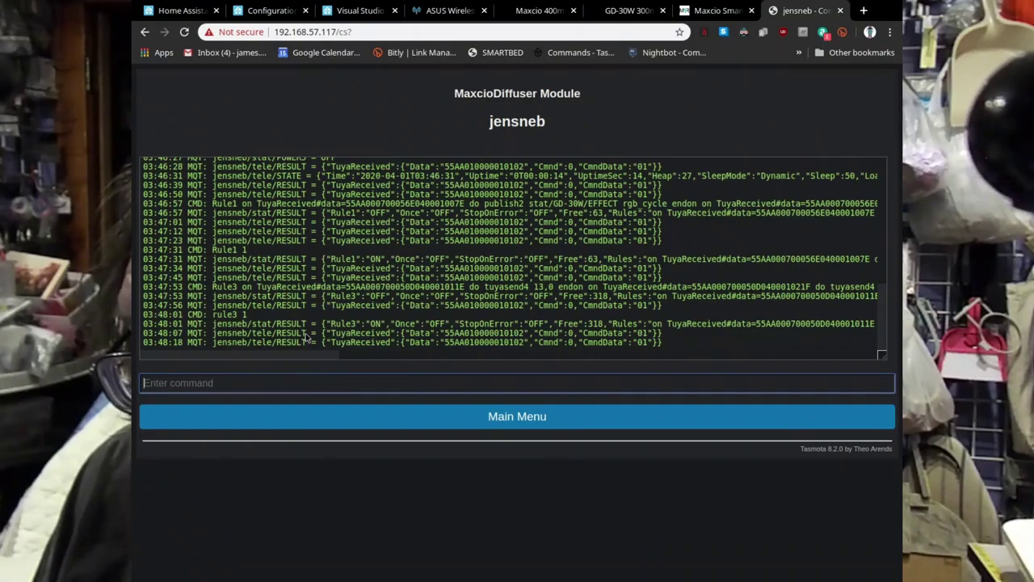
pyautogui.hotkey('ctrl', 'v')
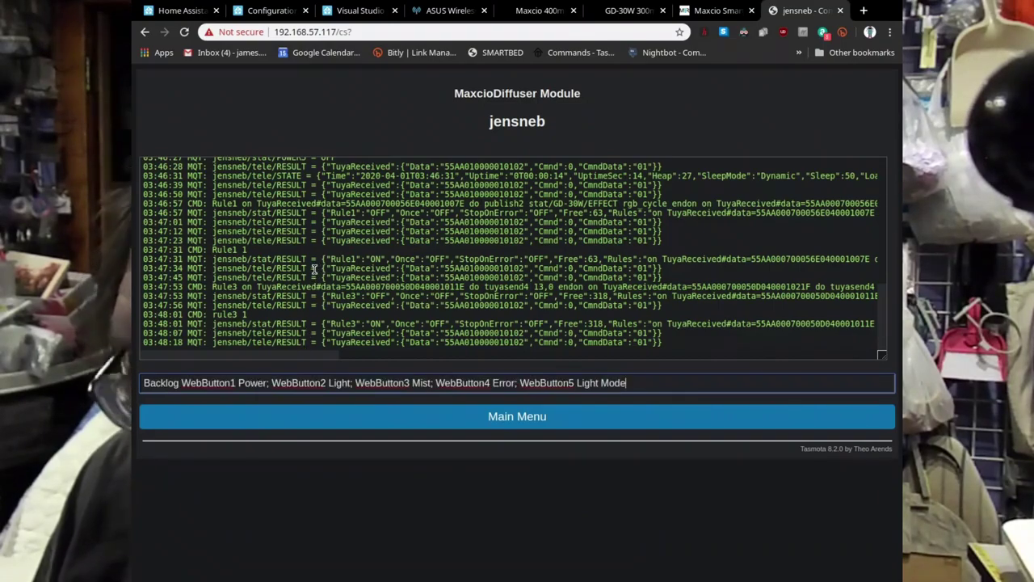
pyautogui.press('Return')
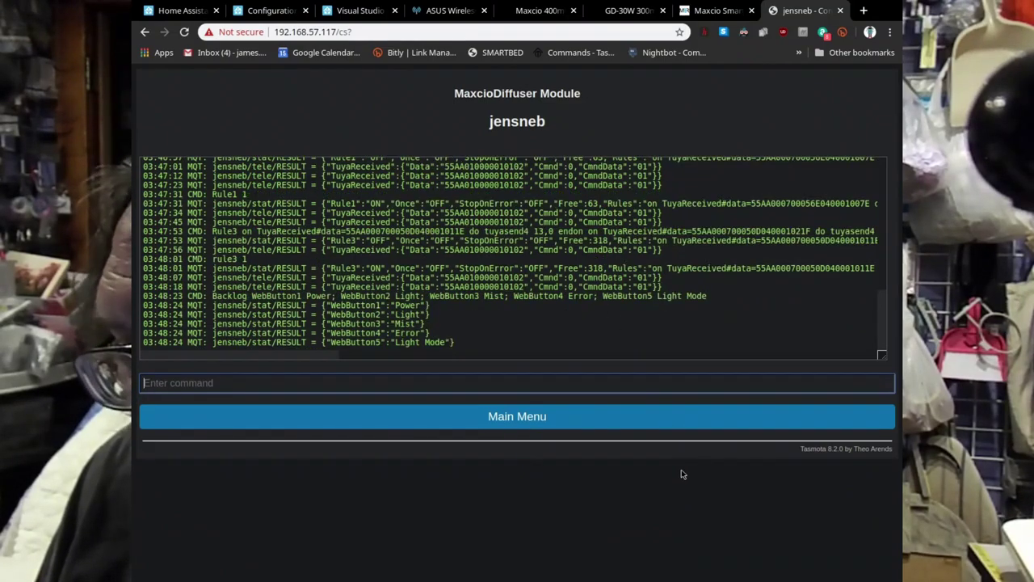
# Test the diffuser's controls from its main page: raise the dimmer to near maximum and toggle Light and Light Mode.
pyautogui.click(554, 417)
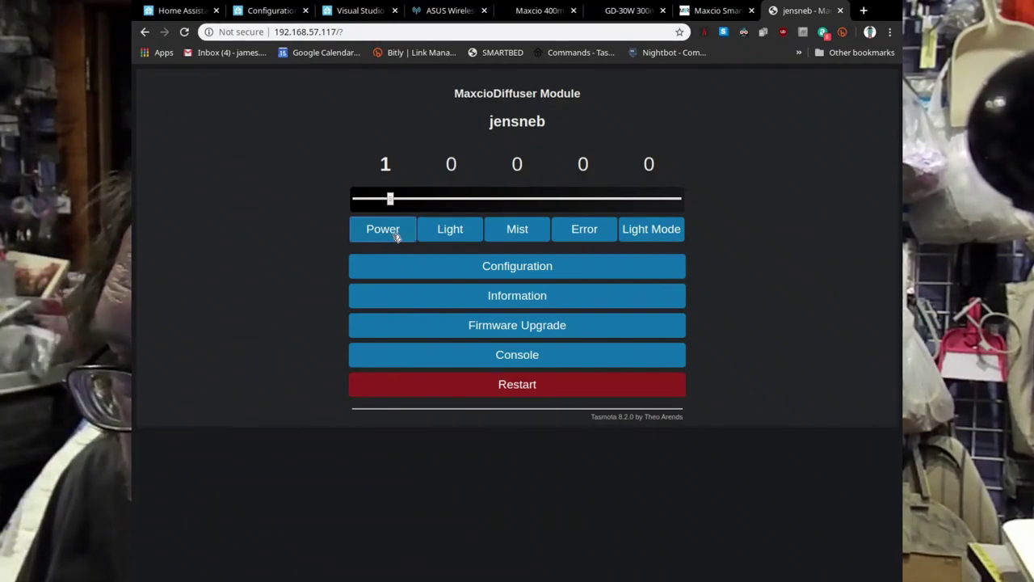
pyautogui.moveTo(390, 202); pyautogui.dragTo(592, 200)
pyautogui.click(465, 232)
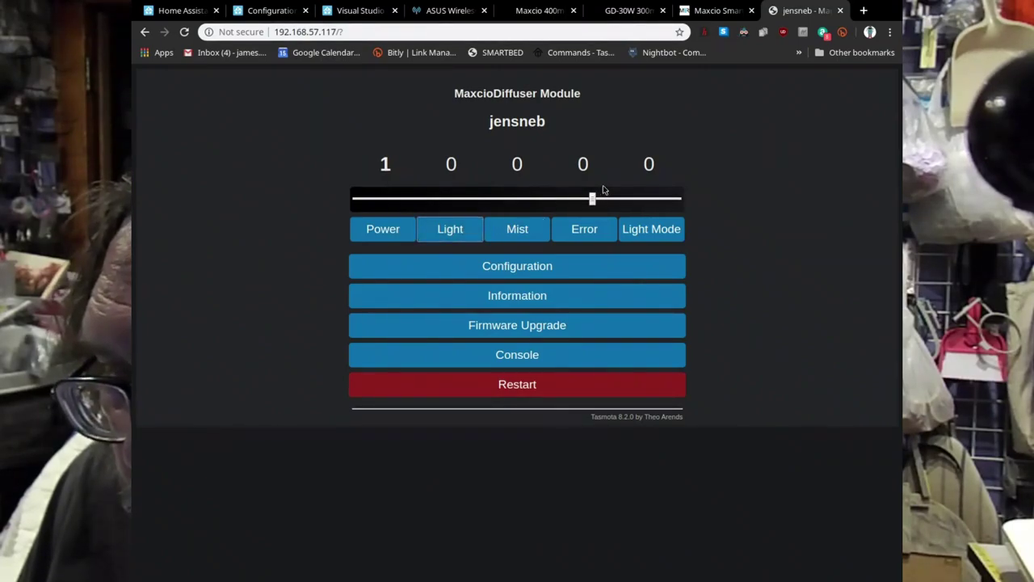
pyautogui.moveTo(594, 201); pyautogui.dragTo(697, 224)
pyautogui.click(657, 229)
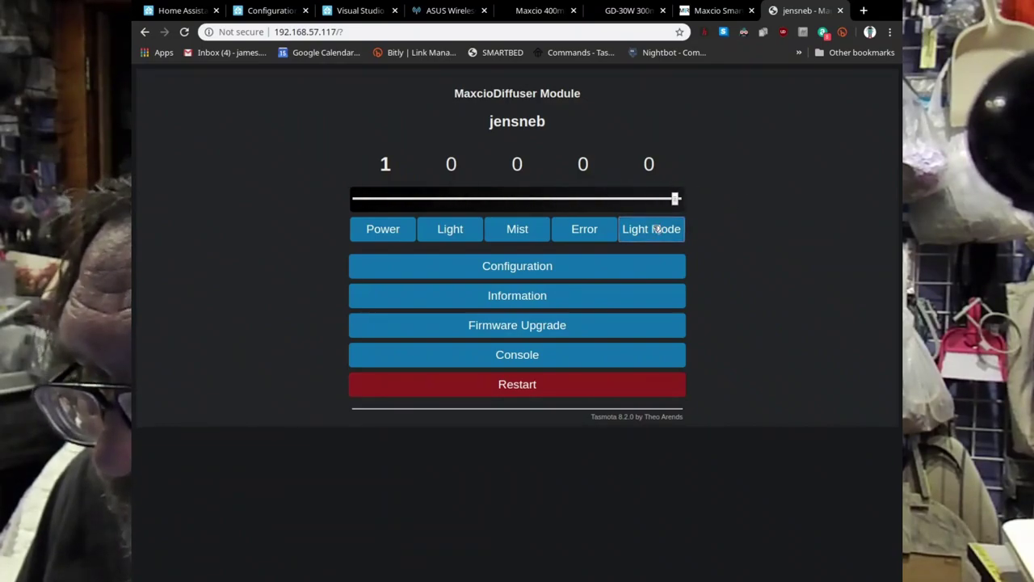
# Restart the diffuser, confirm the restart, and try reloading its web page.
pyautogui.click(528, 386)
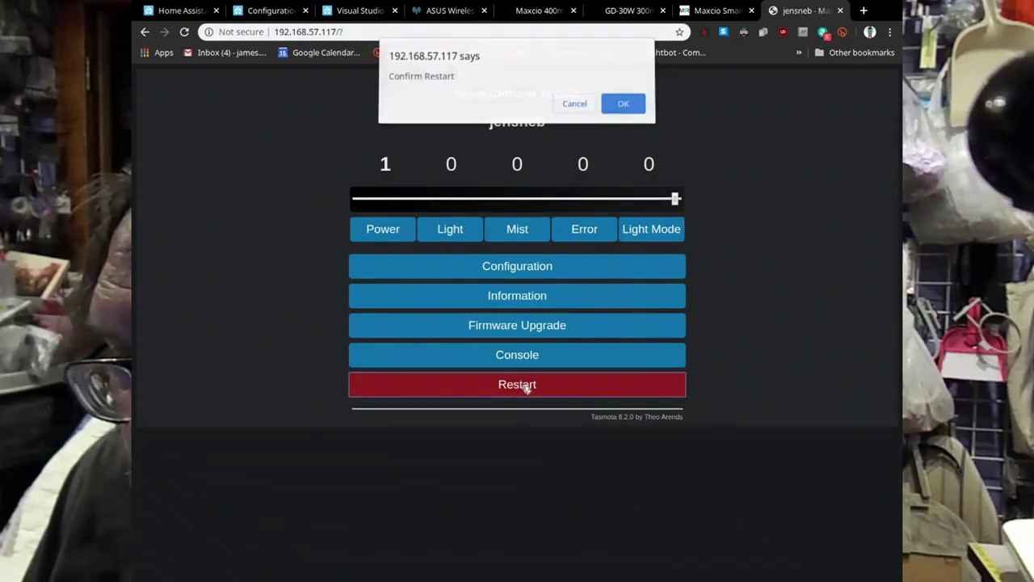
pyautogui.click(634, 111)
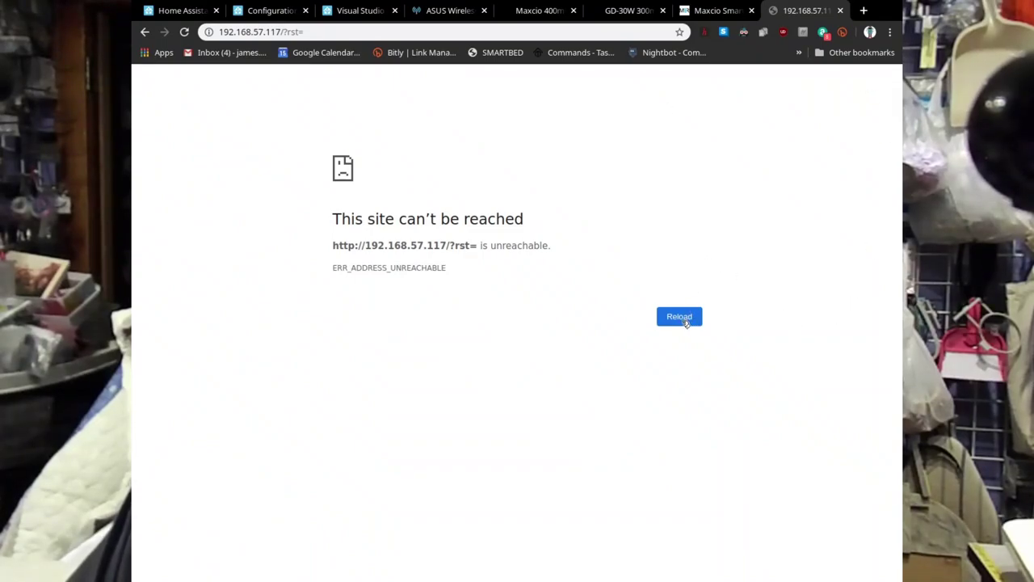
pyautogui.click(686, 322)
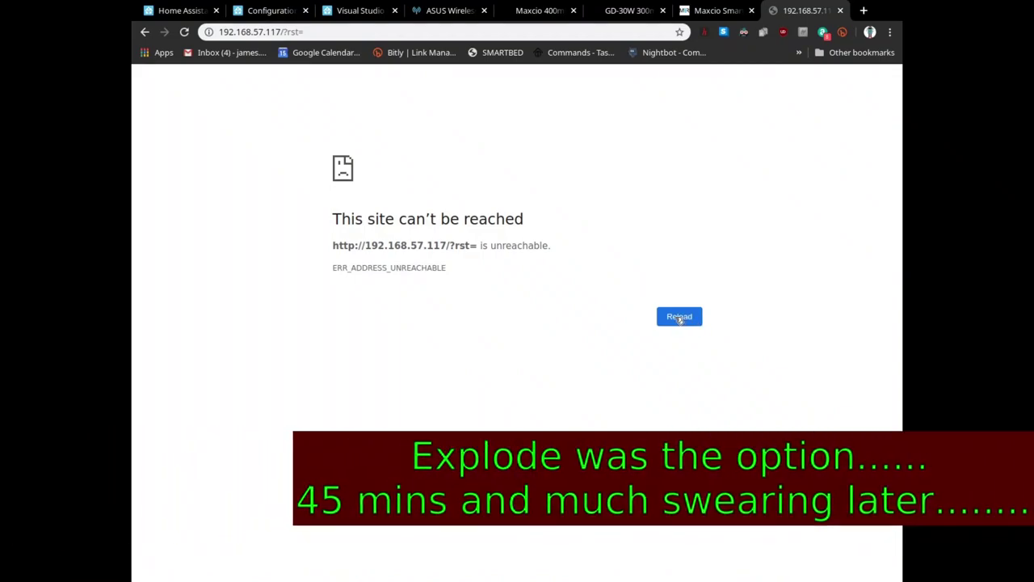
pyautogui.click(679, 317)
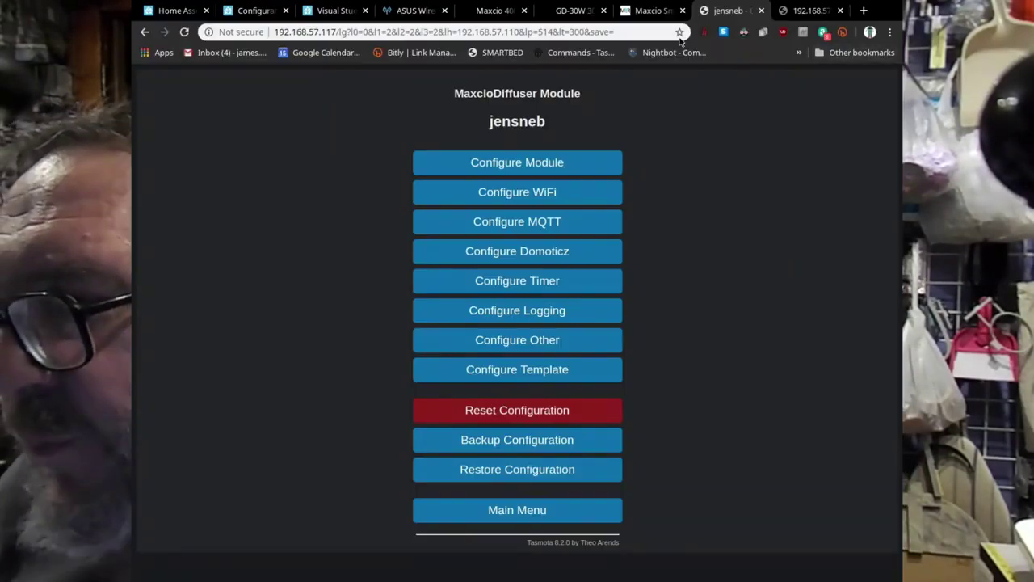
# Open the Tasmota documentation in a new browser tab and search it for setoption65.
pyautogui.click(864, 11)
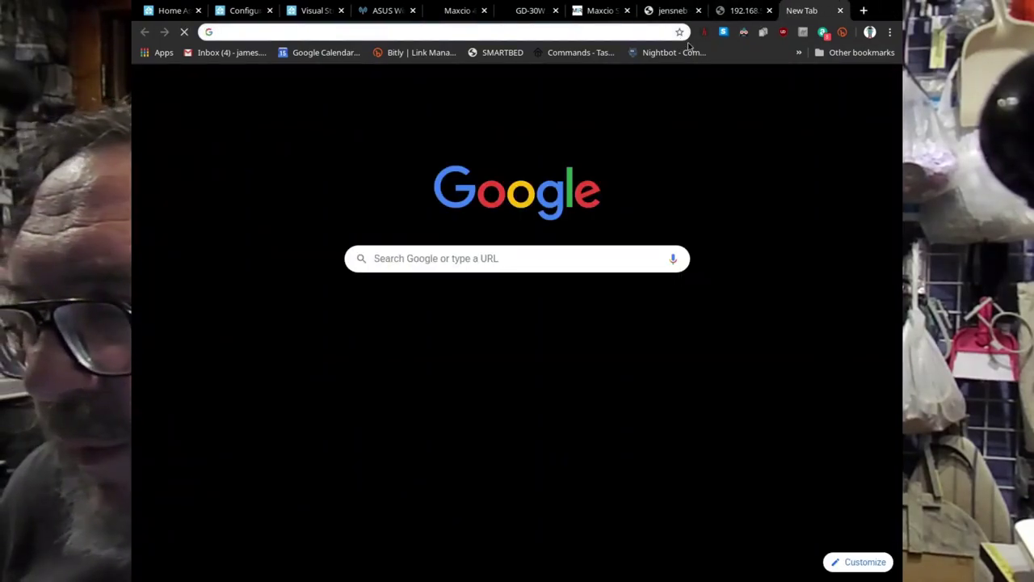
pyautogui.click(595, 57)
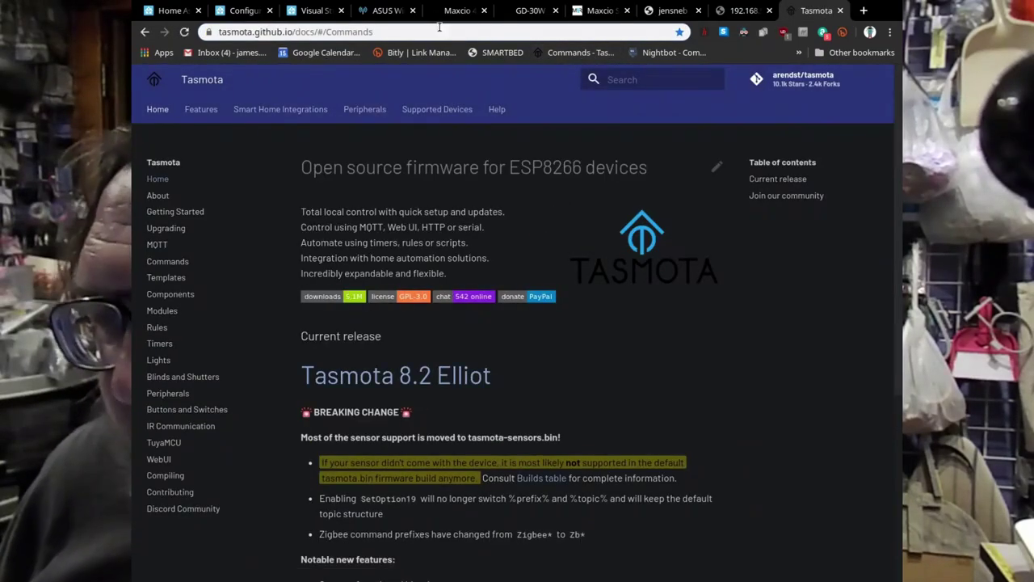
pyautogui.click(630, 81)
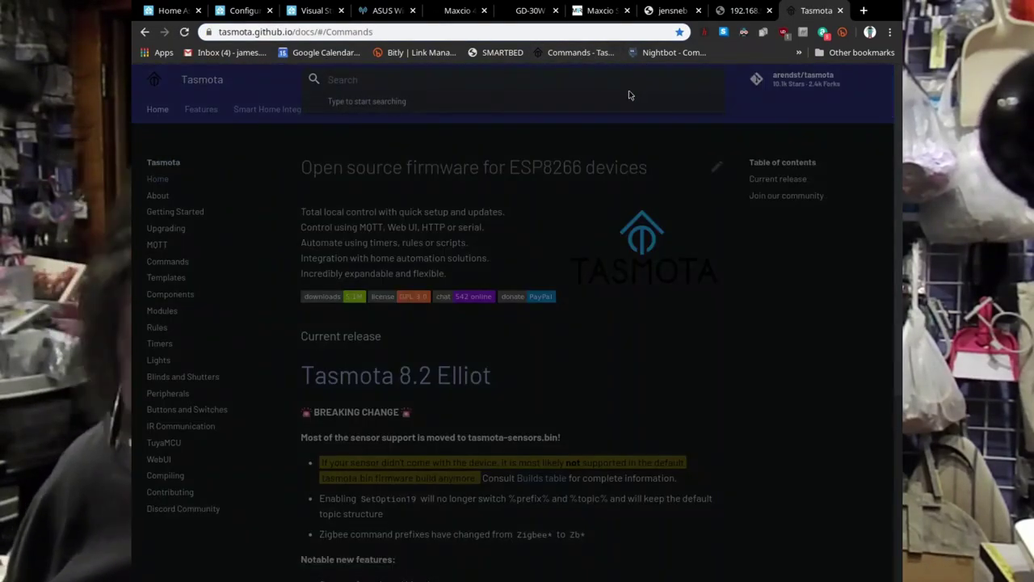
pyautogui.write('setoption56')
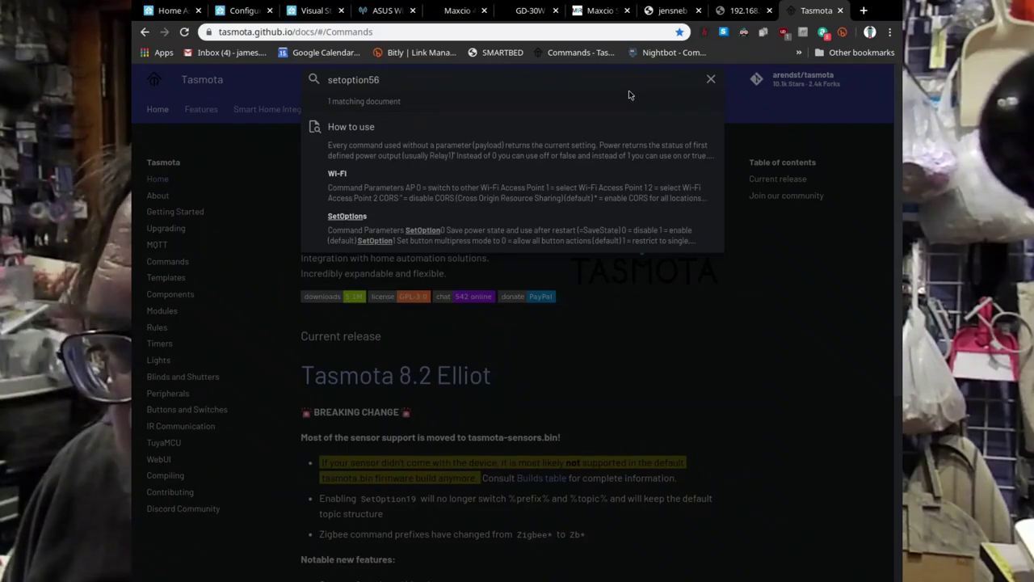
pyautogui.press('BackSpace')
pyautogui.press('BackSpace')
pyautogui.write('65')
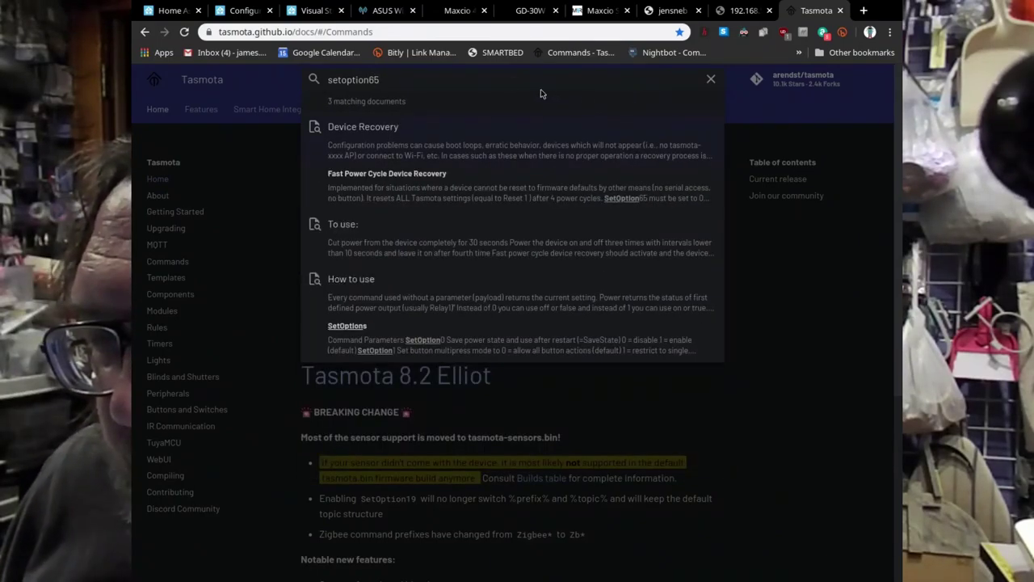
# Dismiss the documentation search results and open the Commands reference page.
pyautogui.click(585, 410)
pyautogui.scroll(-3, 710, 307)
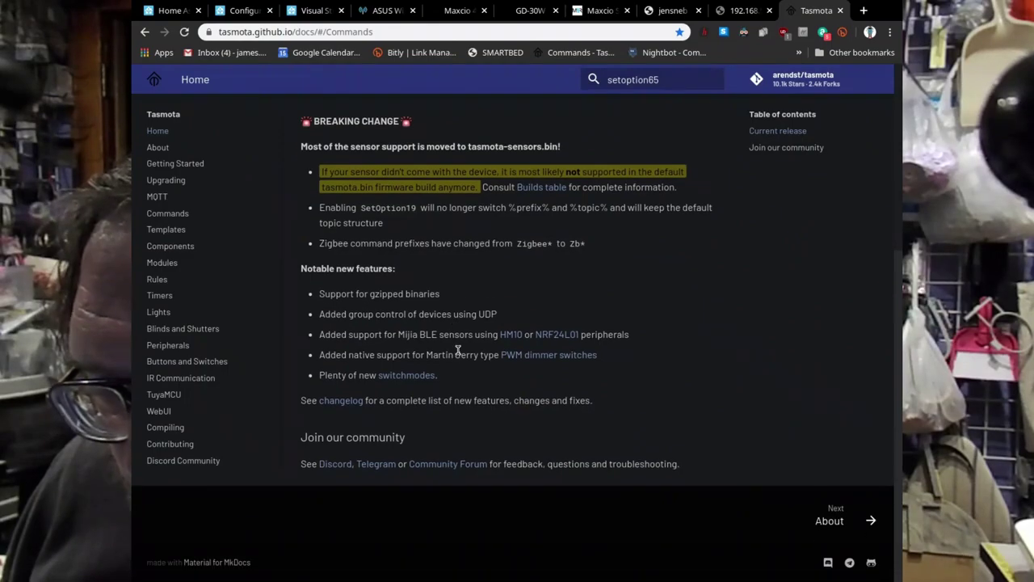
pyautogui.scroll(3, 458, 349)
pyautogui.scroll(1, 458, 349)
pyautogui.scroll(-2, 452, 347)
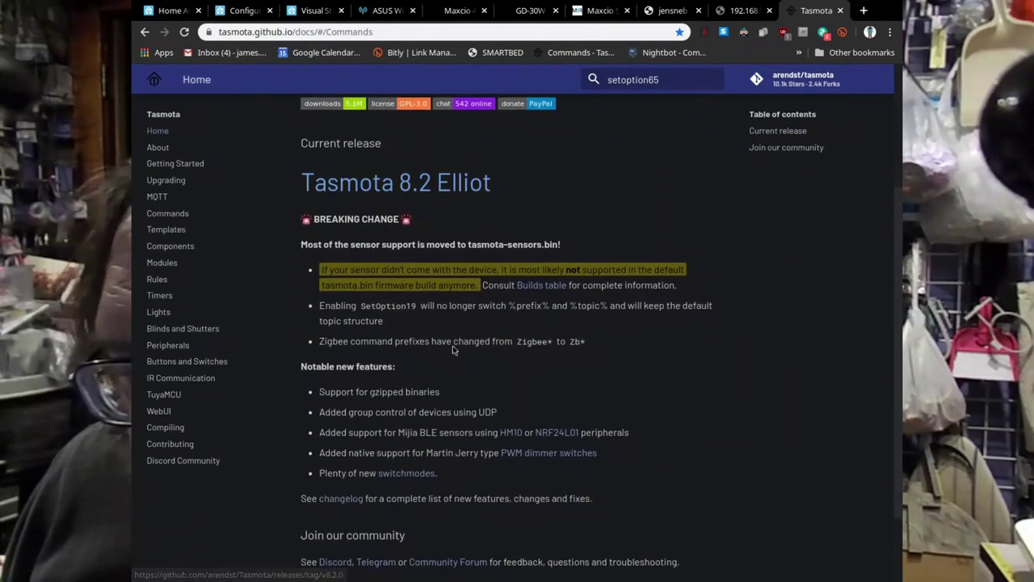
pyautogui.scroll(2, 453, 348)
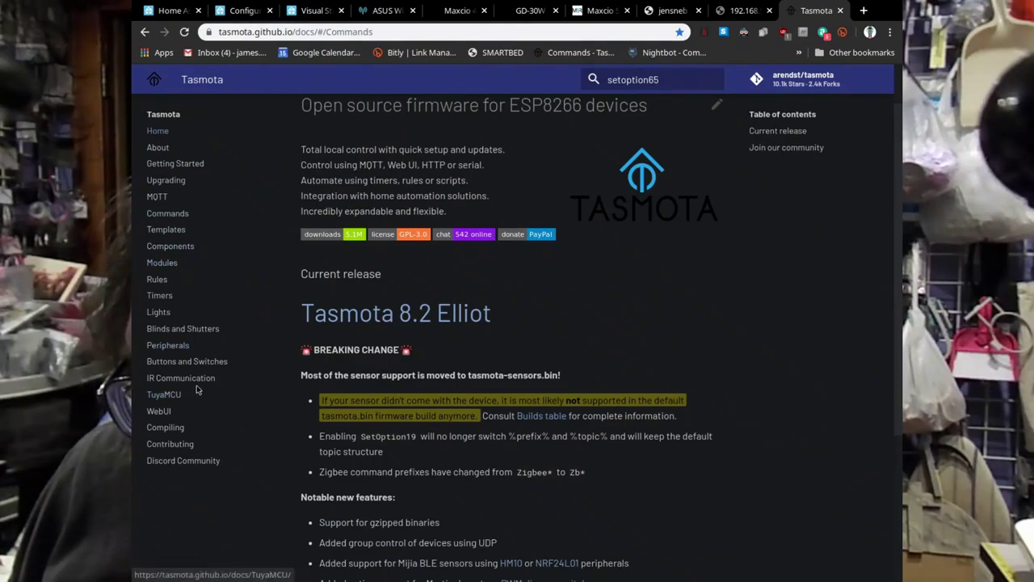
pyautogui.scroll(1, 186, 156)
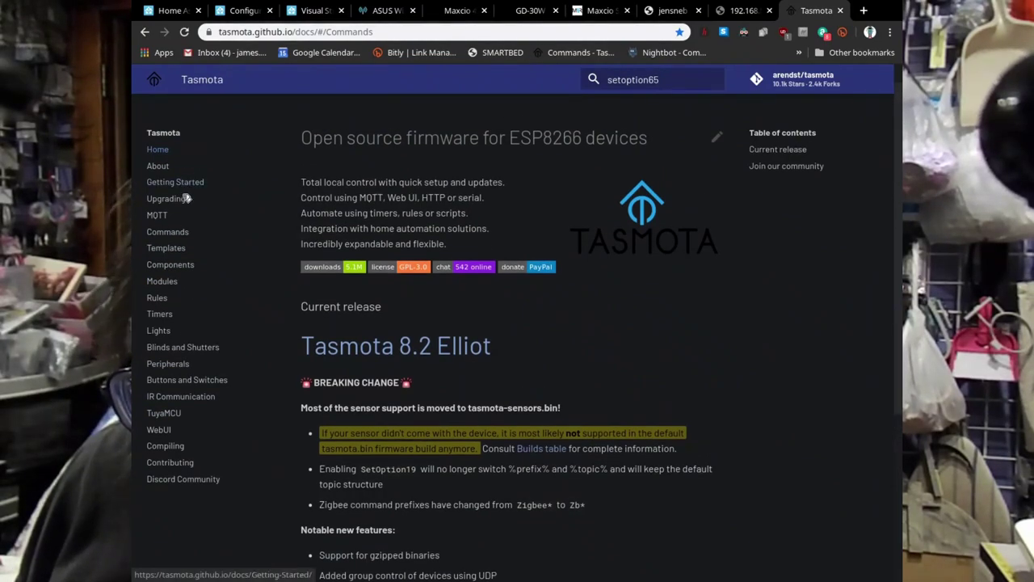
pyautogui.click(169, 233)
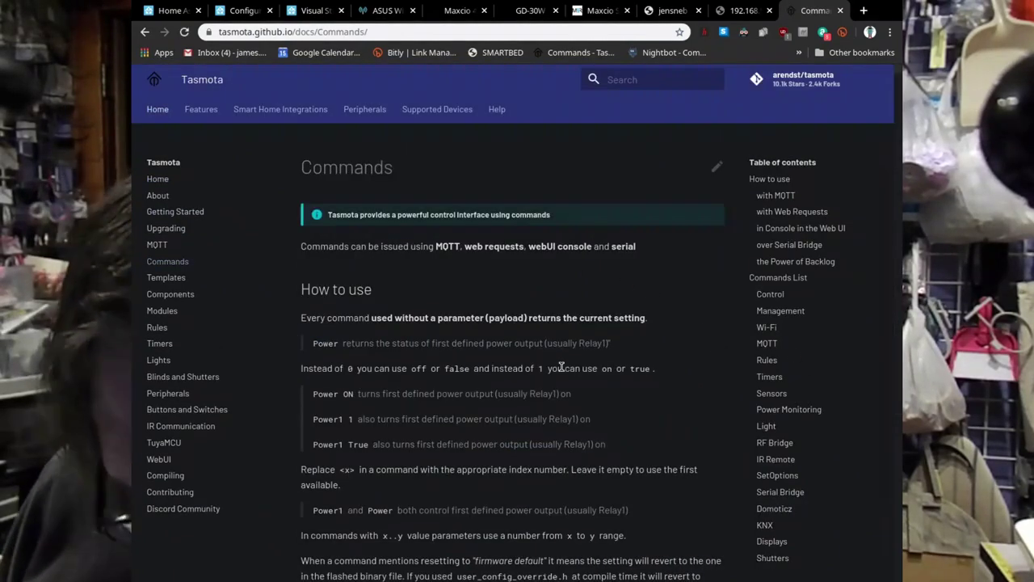
# Find setoption65 within the Commands page and read its description.
pyautogui.hotkey('ctrl', 'f')
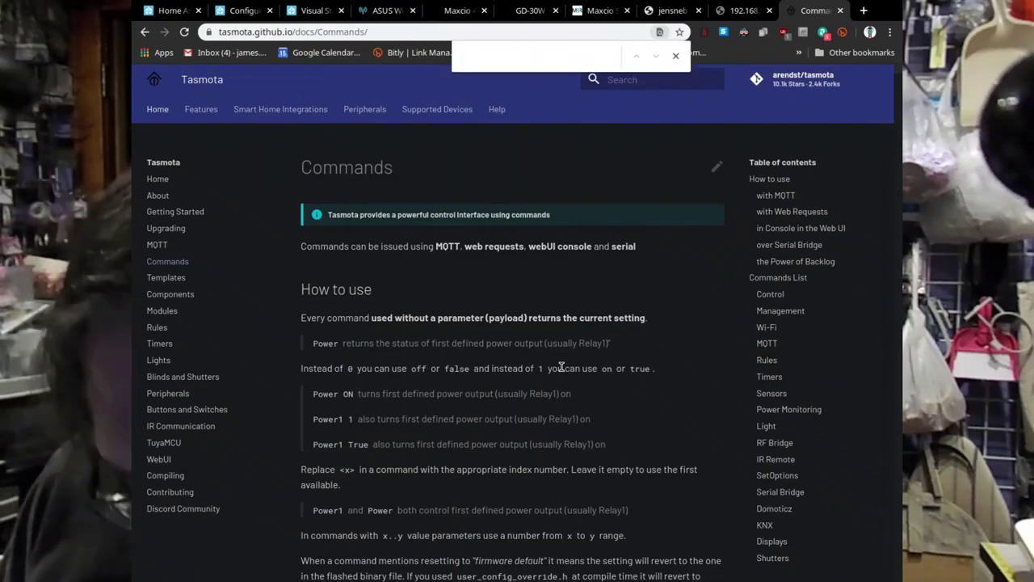
pyautogui.write('setoption86')
pyautogui.press('BackSpace')
pyautogui.press('BackSpace')
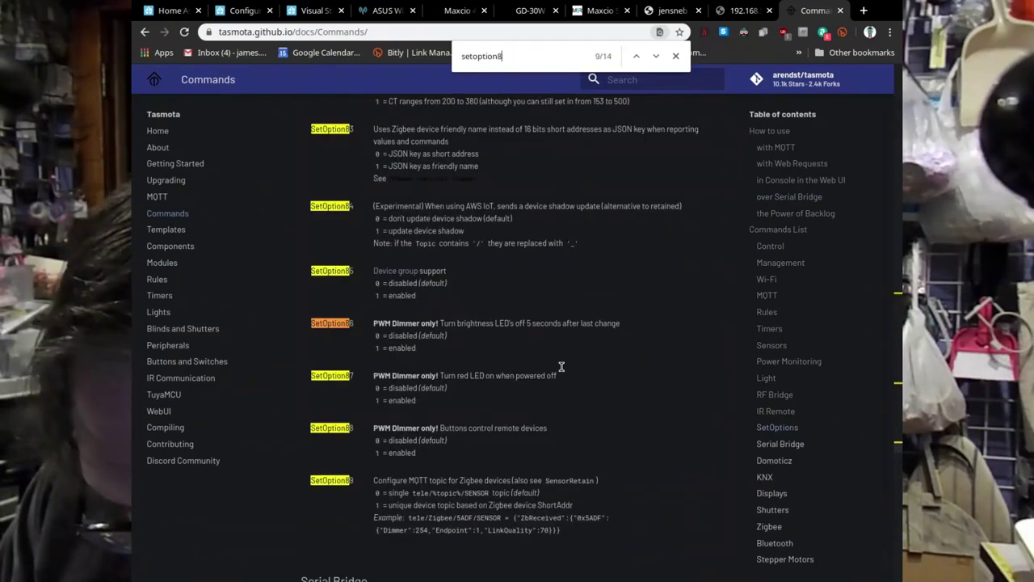
pyautogui.write('65')
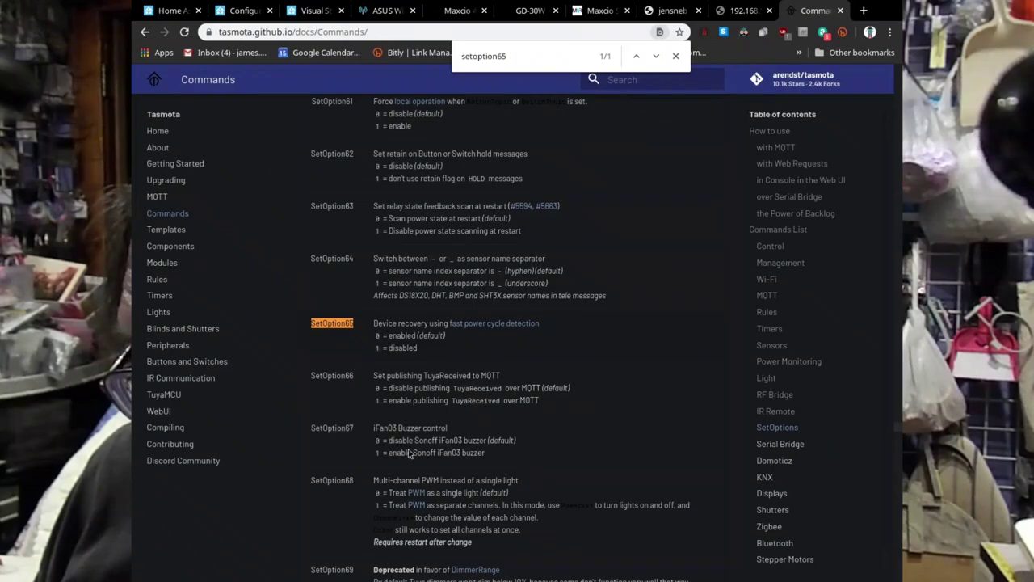
# Close the unreachable diffuser page and run "setoption65 1" in the diffuser's console to disable fast power cycle recovery.
pyautogui.click(714, 13)
pyautogui.click(666, 11)
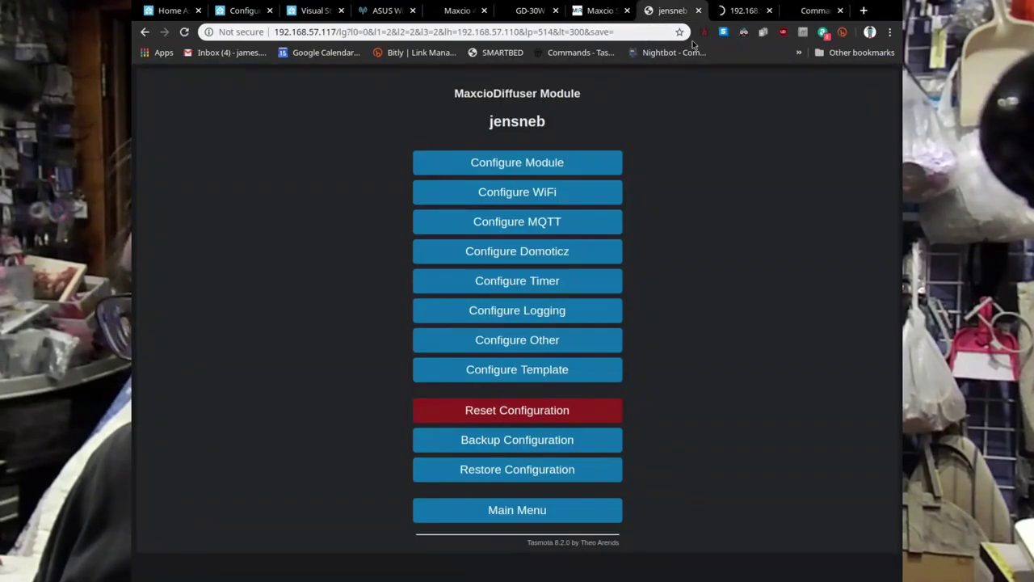
pyautogui.click(771, 11)
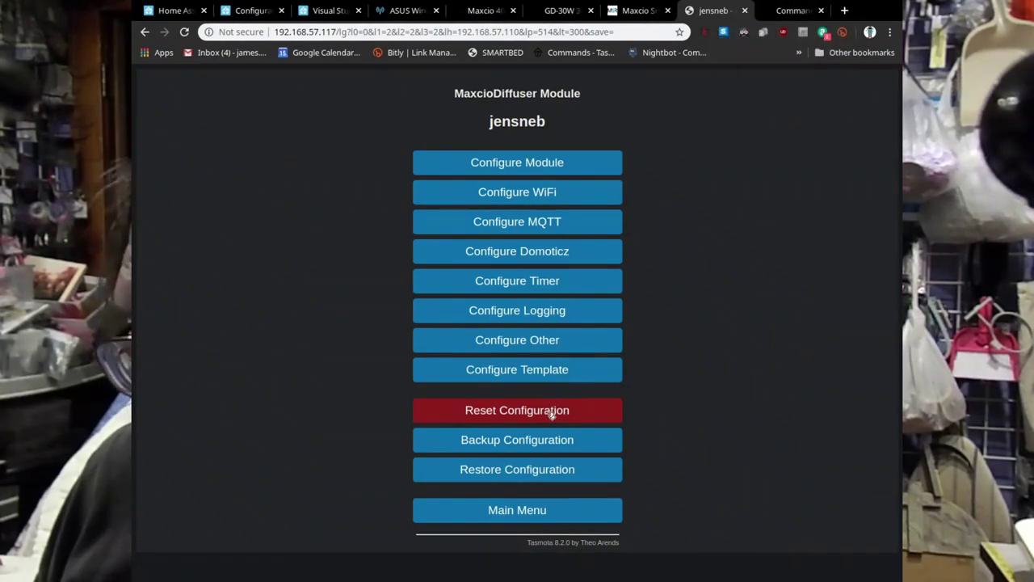
pyautogui.click(507, 517)
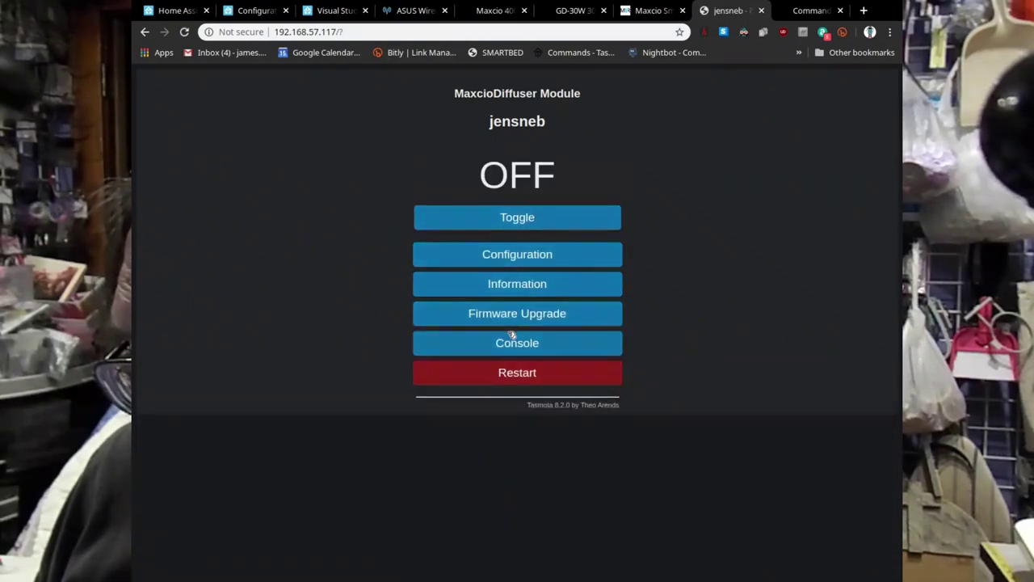
pyautogui.click(514, 341)
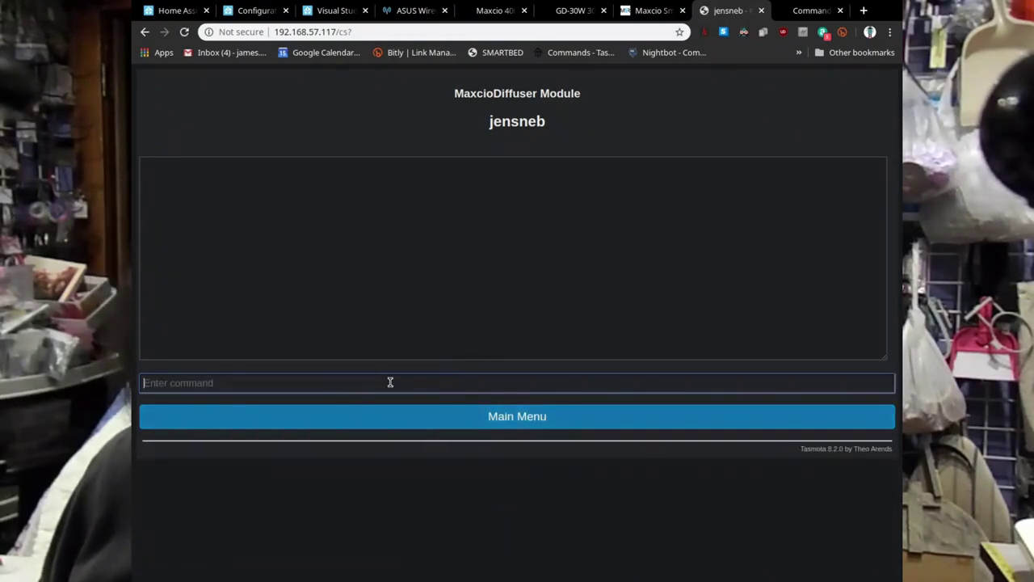
pyautogui.write('setoption65 1')
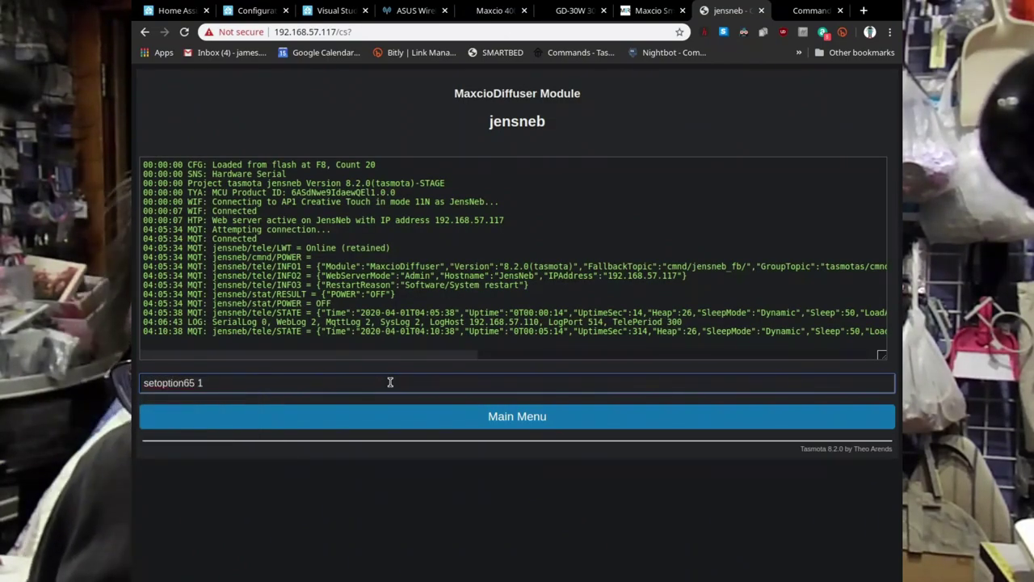
pyautogui.press('Return')
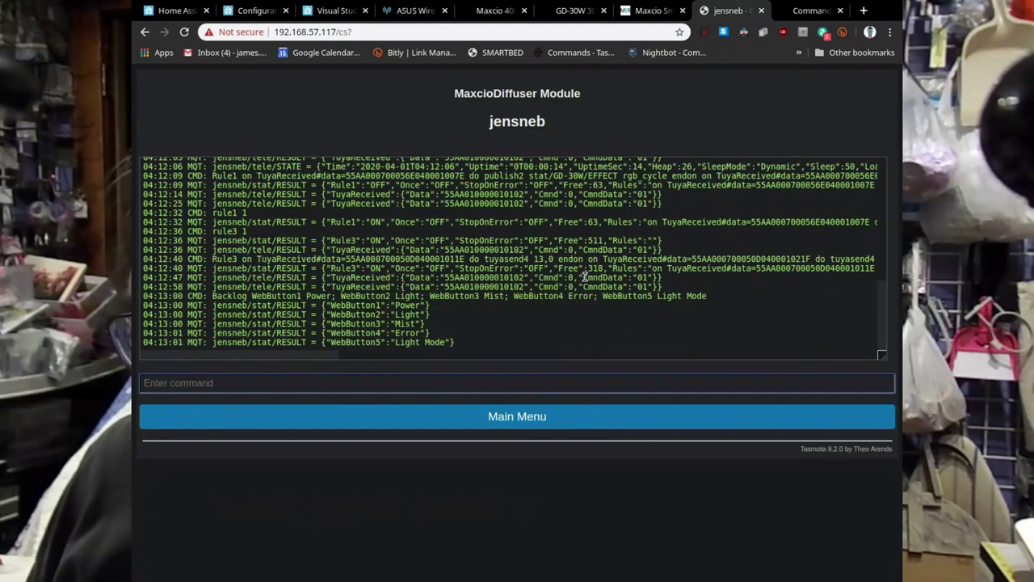
# Return to the diffuser's main page and toggle its light to test it.
pyautogui.click(560, 428)
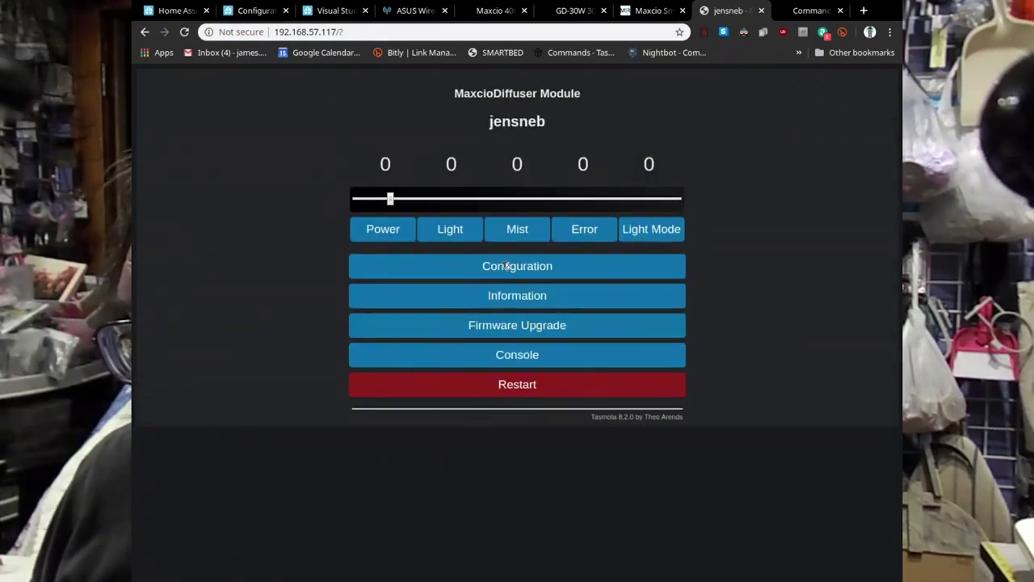
pyautogui.click(457, 238)
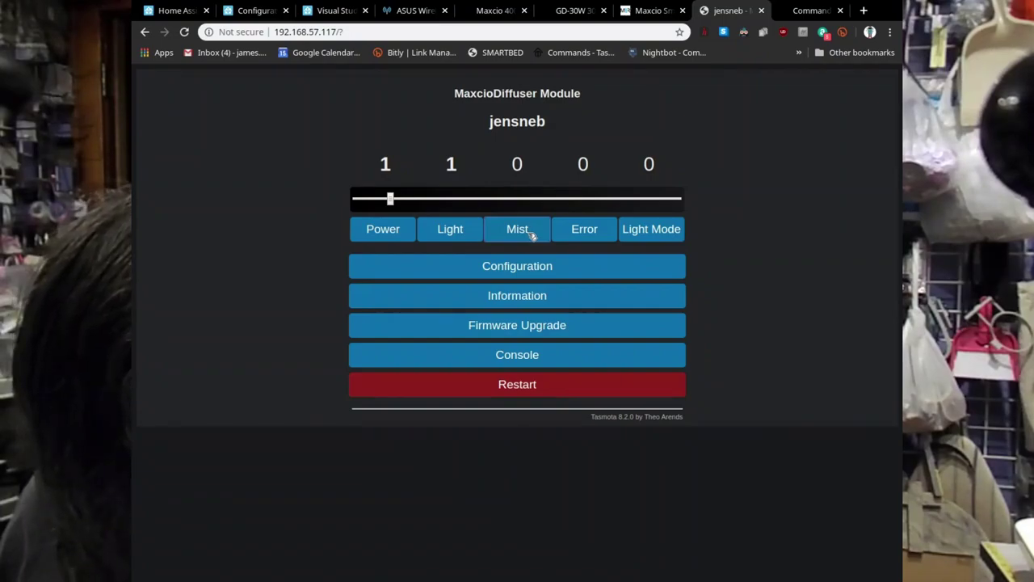
# Toggle the diffuser's mist and light mode to test both controls.
pyautogui.click(532, 234)
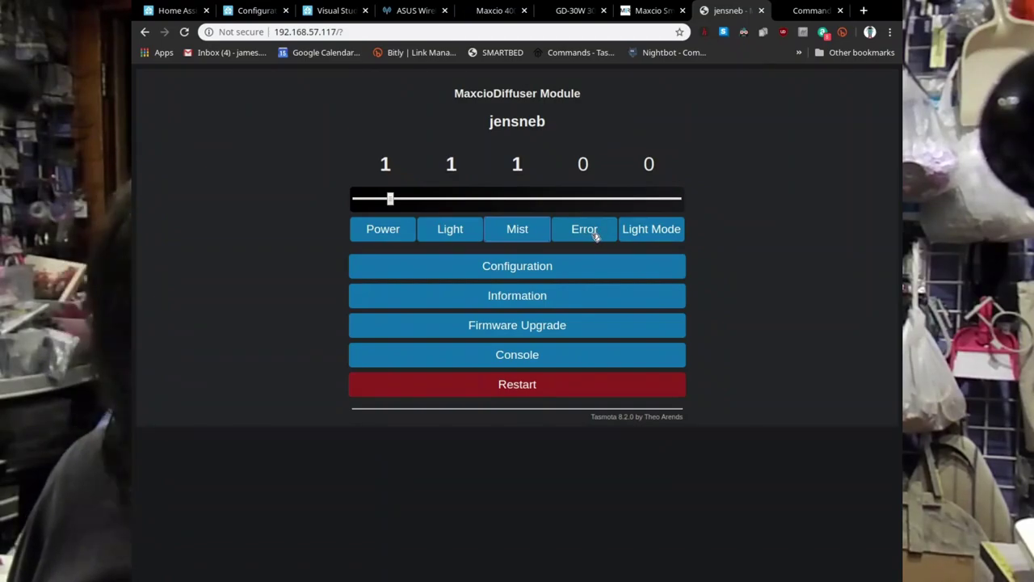
pyautogui.click(671, 234)
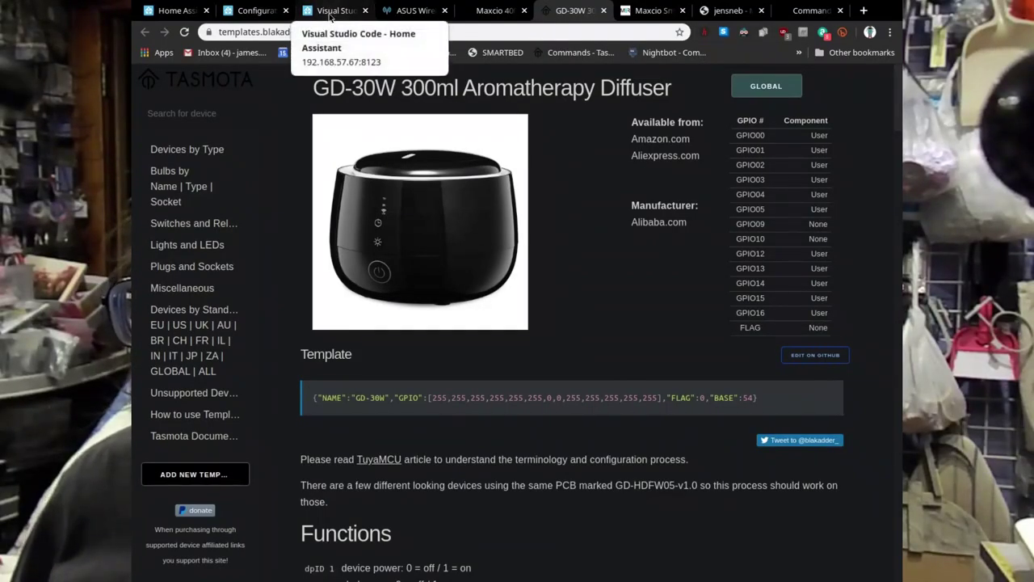
# Review the diffuser's MQTT entries in Home Assistant's fan.yaml, light.yaml and binary_sensors.yaml files.
pyautogui.click(330, 10)
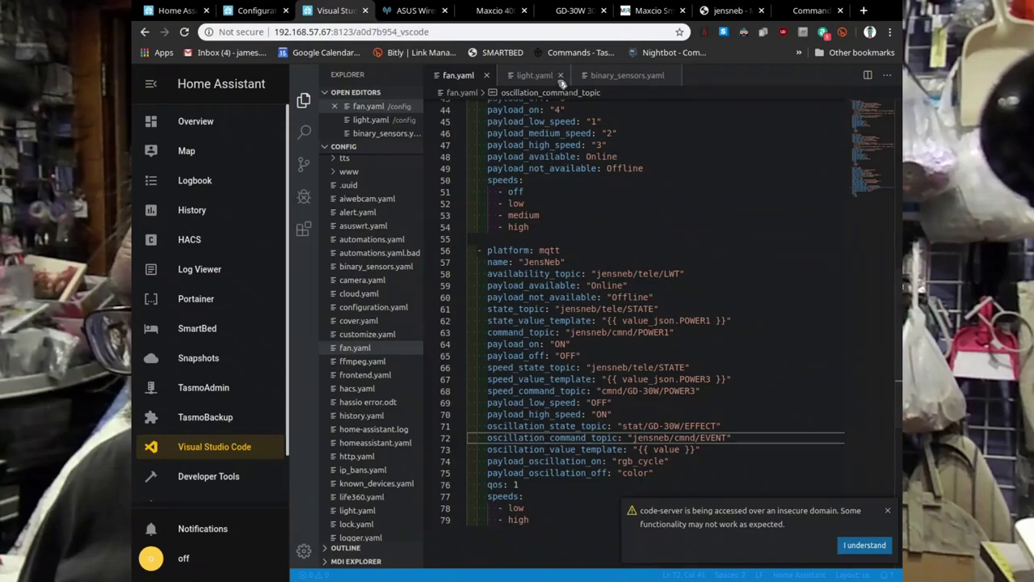
pyautogui.click(535, 75)
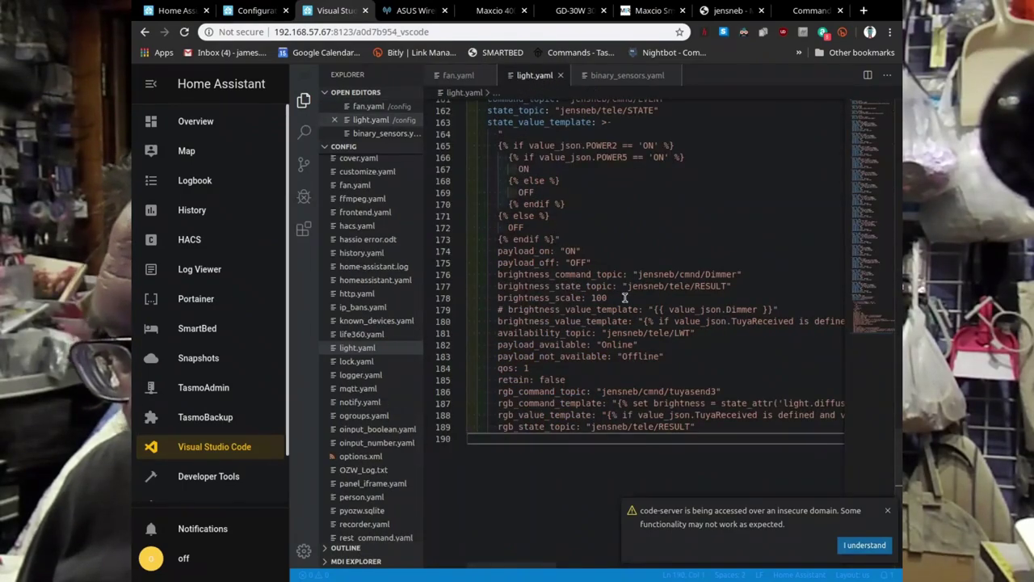
pyautogui.scroll(-1, 624, 297)
pyautogui.scroll(5, 625, 297)
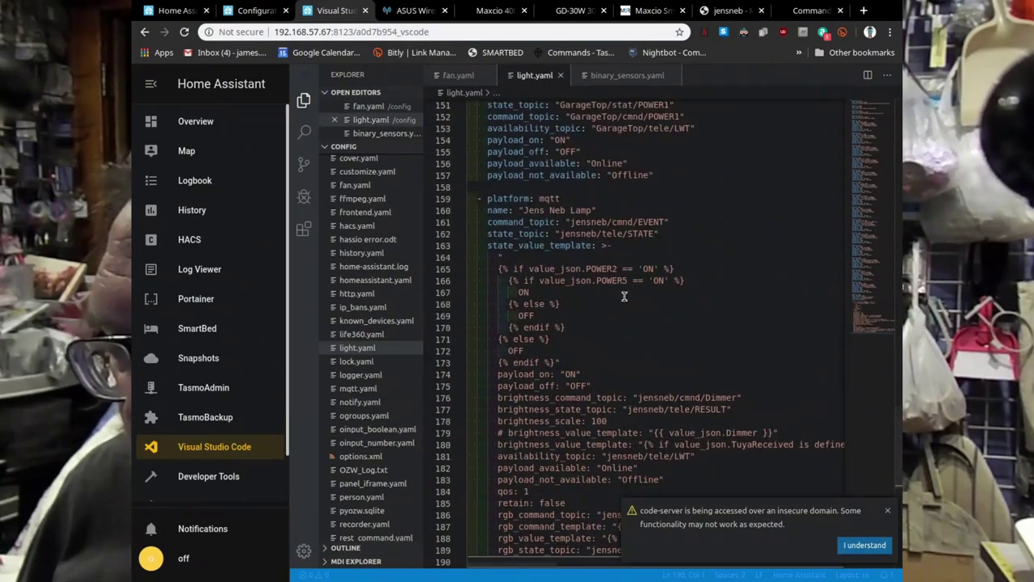
pyautogui.scroll(1, 625, 297)
pyautogui.scroll(-2, 623, 297)
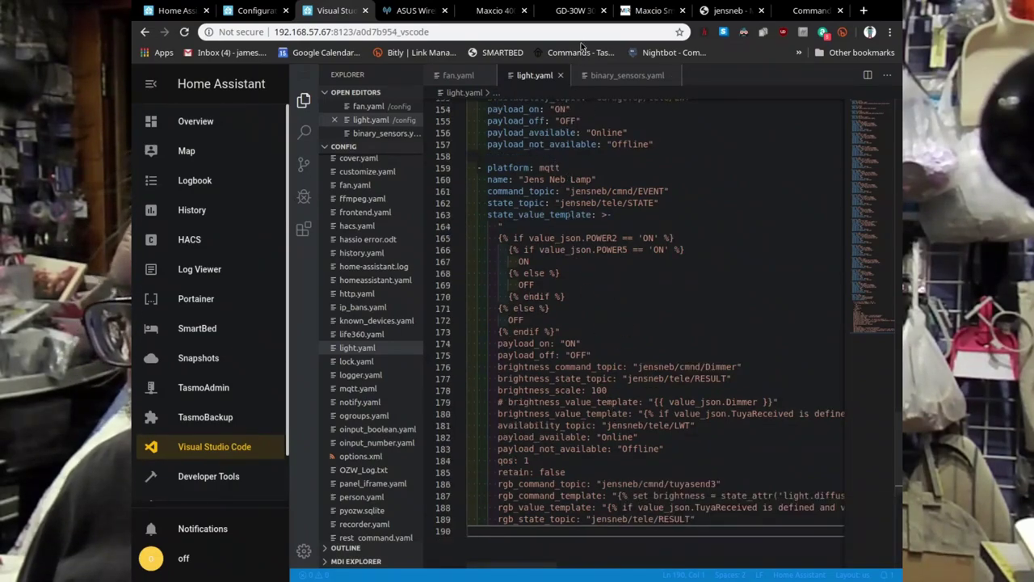
pyautogui.click(625, 76)
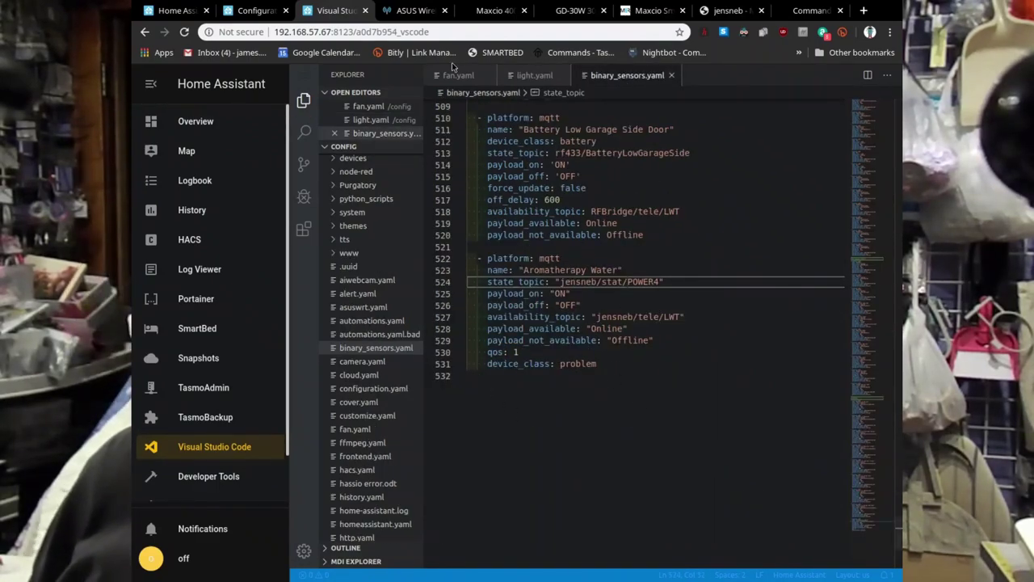
# Return to the Home Assistant Lights dashboard view and put it into edit mode.
pyautogui.click(181, 13)
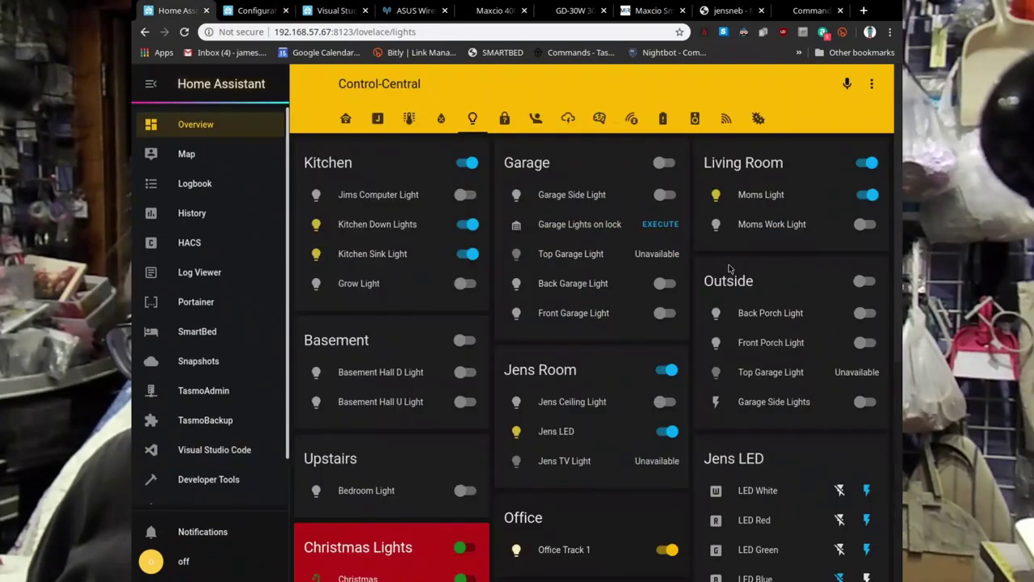
pyautogui.scroll(-2, 716, 386)
pyautogui.scroll(-1, 716, 386)
pyautogui.scroll(4, 728, 243)
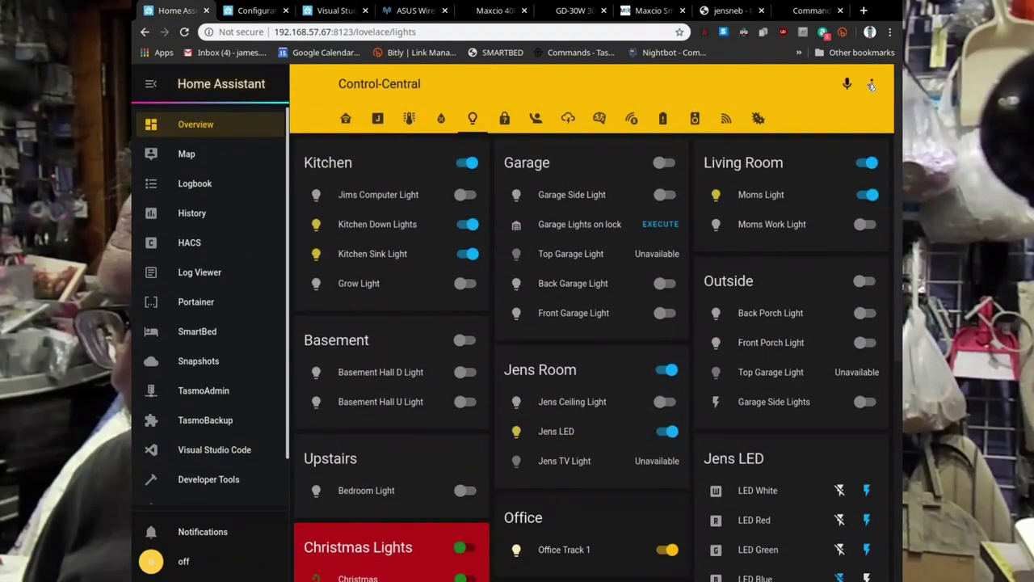
pyautogui.click(872, 84)
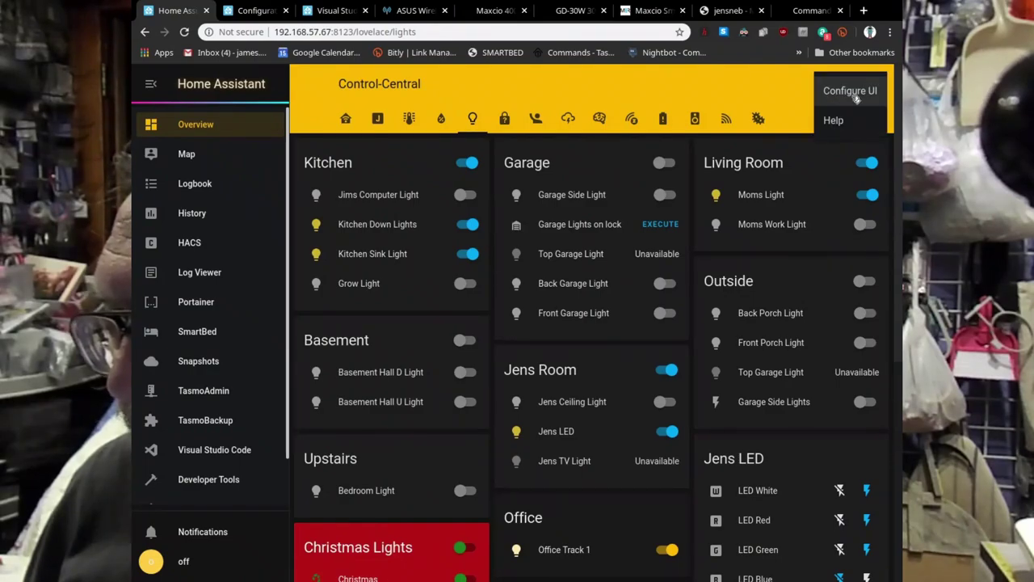
pyautogui.click(852, 93)
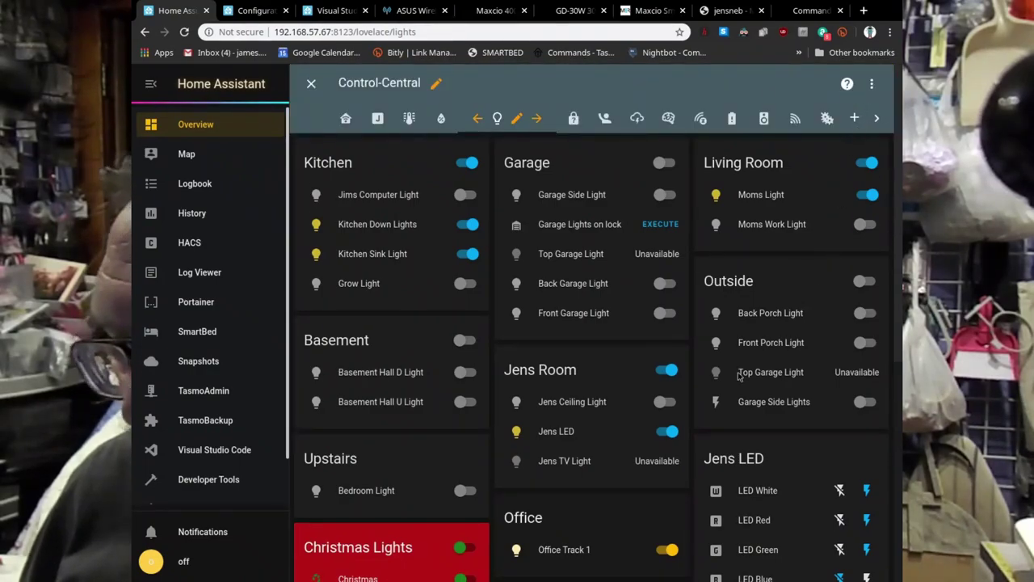
pyautogui.scroll(-5, 716, 381)
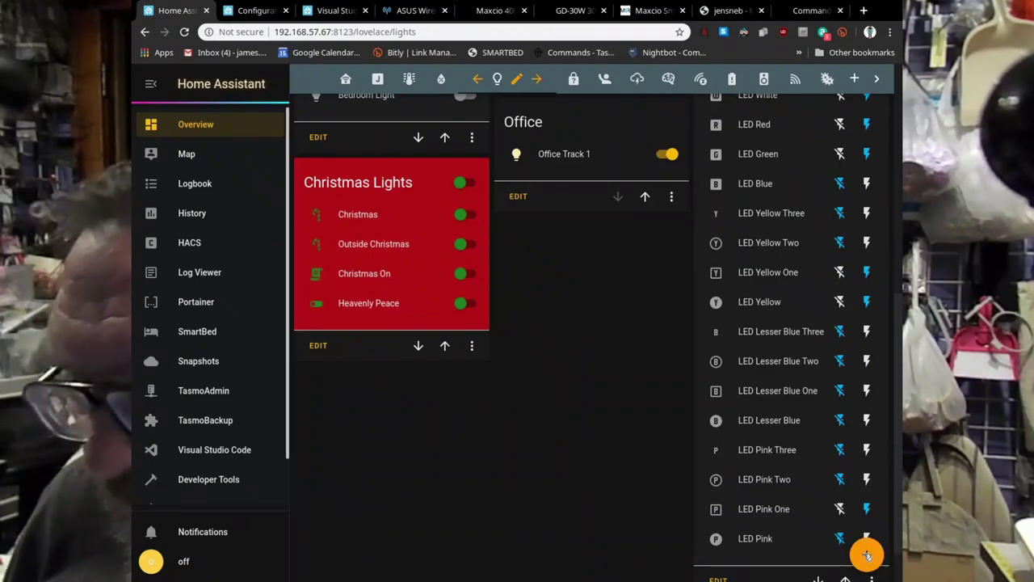
# Start a new Entities card in the Lights view and remove its three sample sensor entities.
pyautogui.click(867, 554)
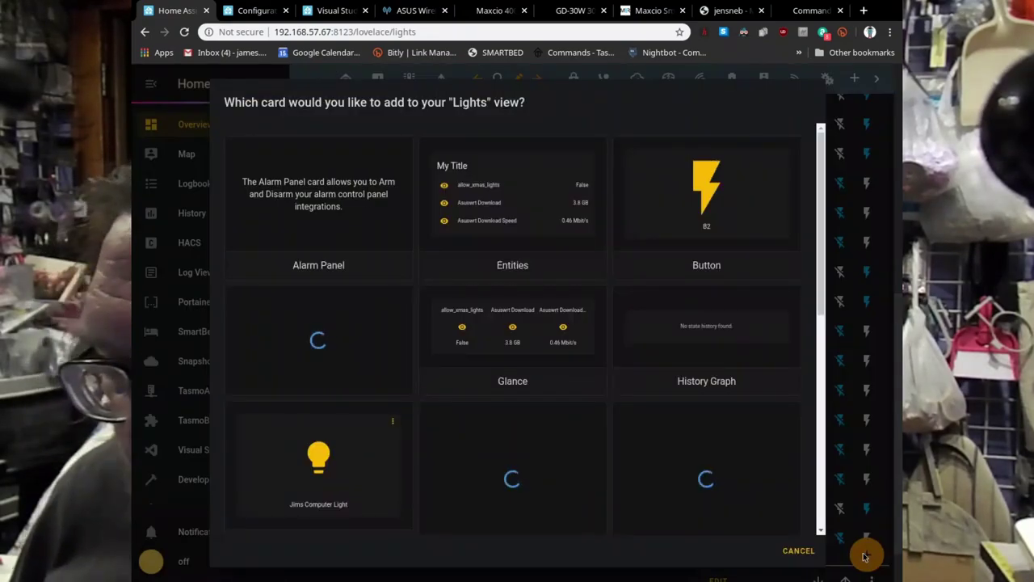
pyautogui.click(509, 265)
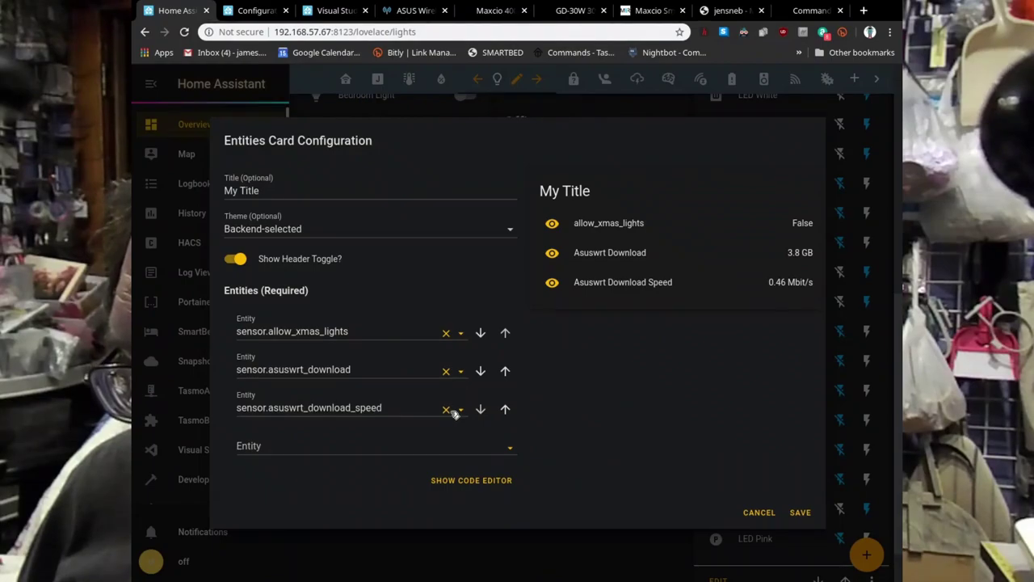
pyautogui.click(451, 410)
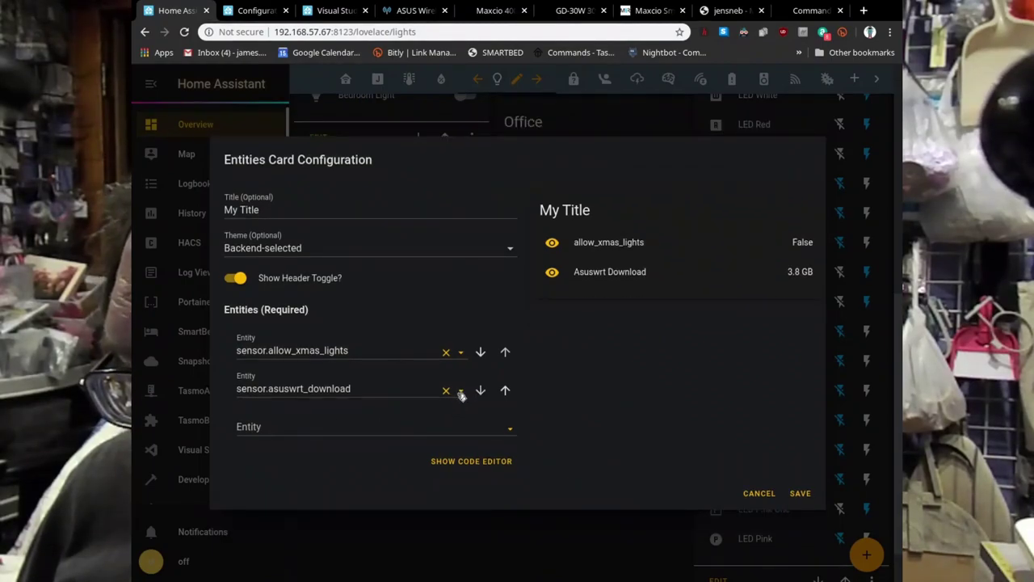
pyautogui.click(446, 392)
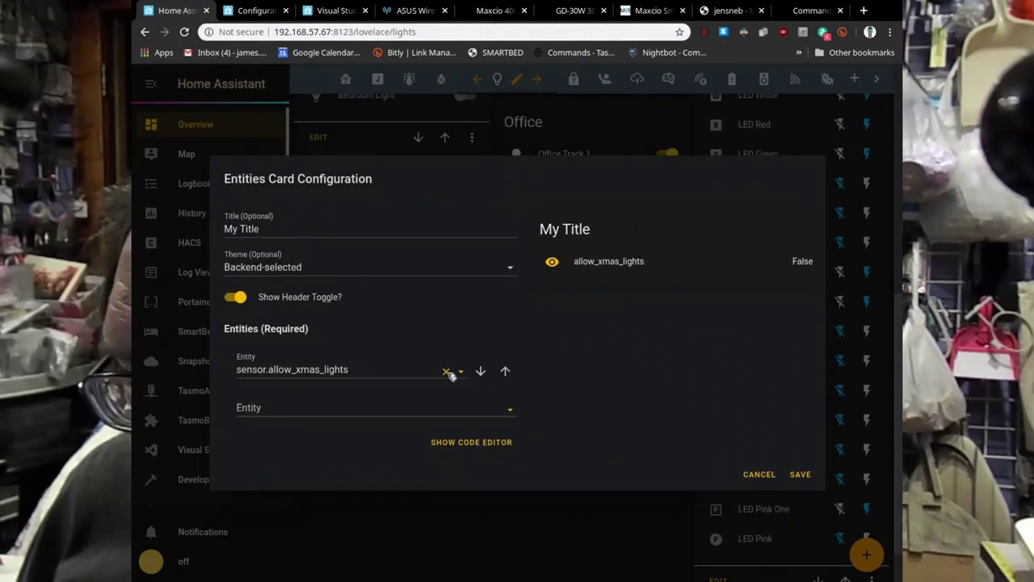
pyautogui.click(448, 372)
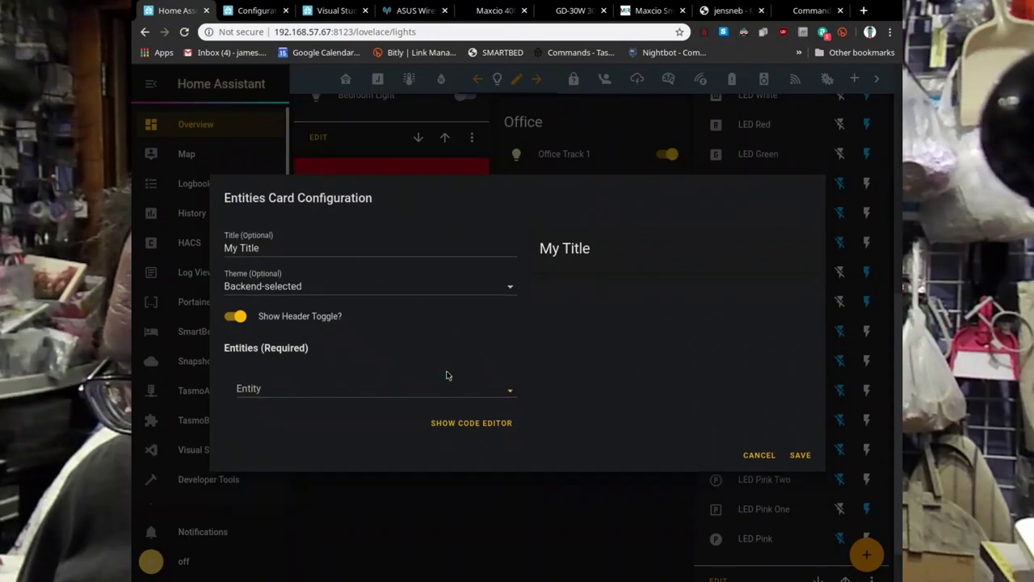
# Search the card's entity list for the diffuser by "neb" and by the start of its device name, and cancel the card.
pyautogui.click(509, 396)
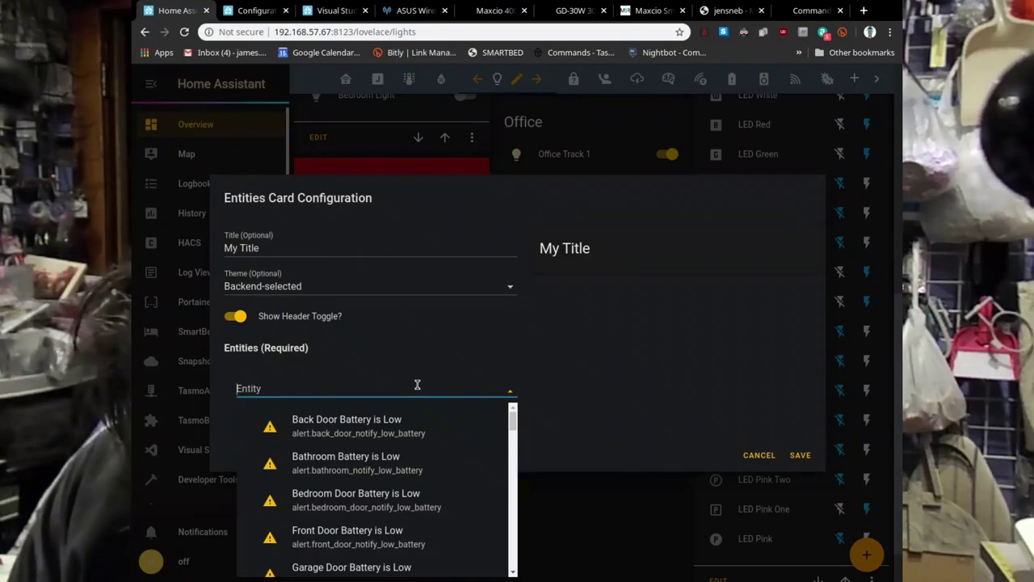
pyautogui.write('neb')
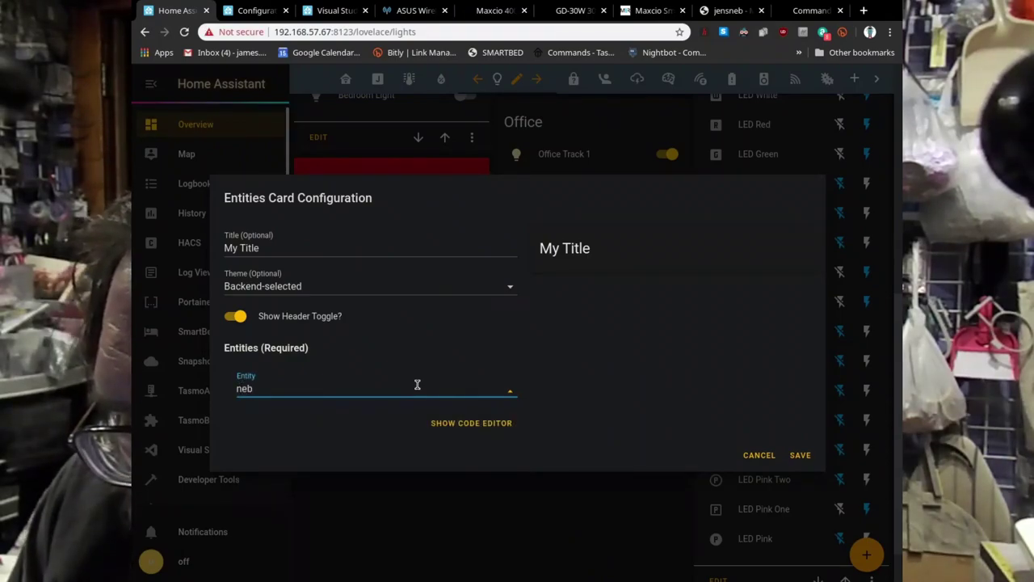
pyautogui.press('BackSpace')
pyautogui.press('BackSpace')
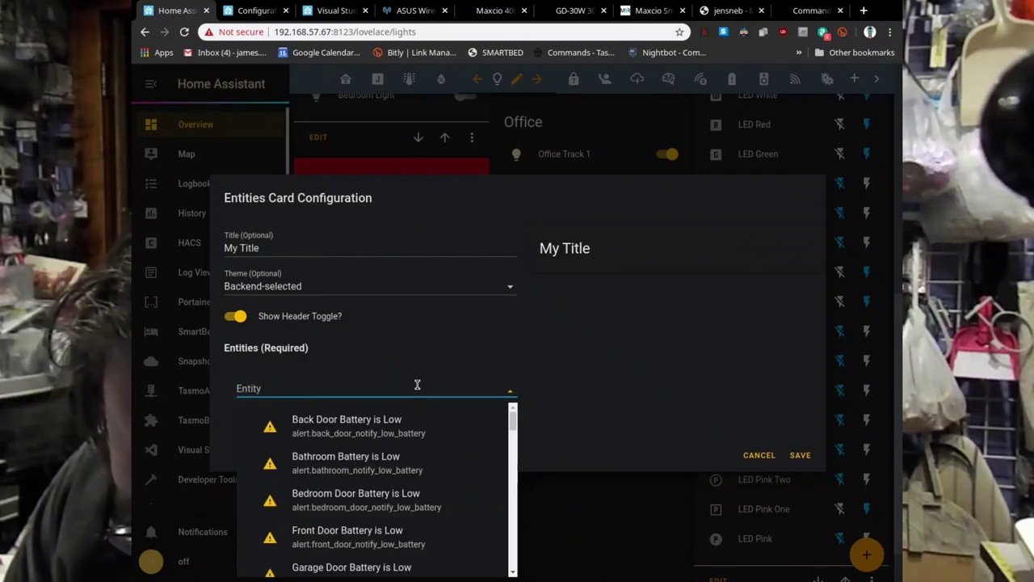
pyautogui.write('jen')
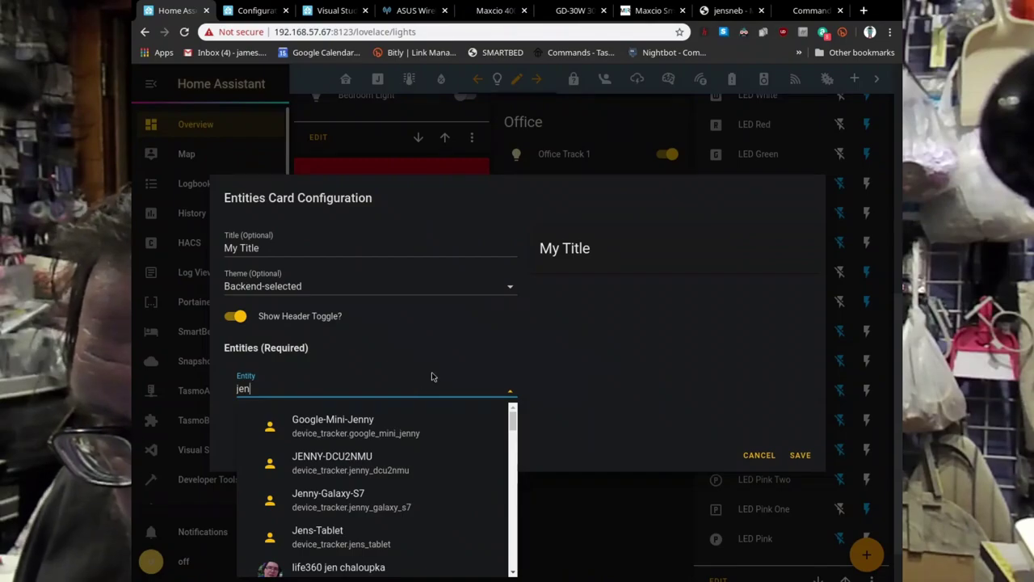
pyautogui.scroll(-3, 382, 467)
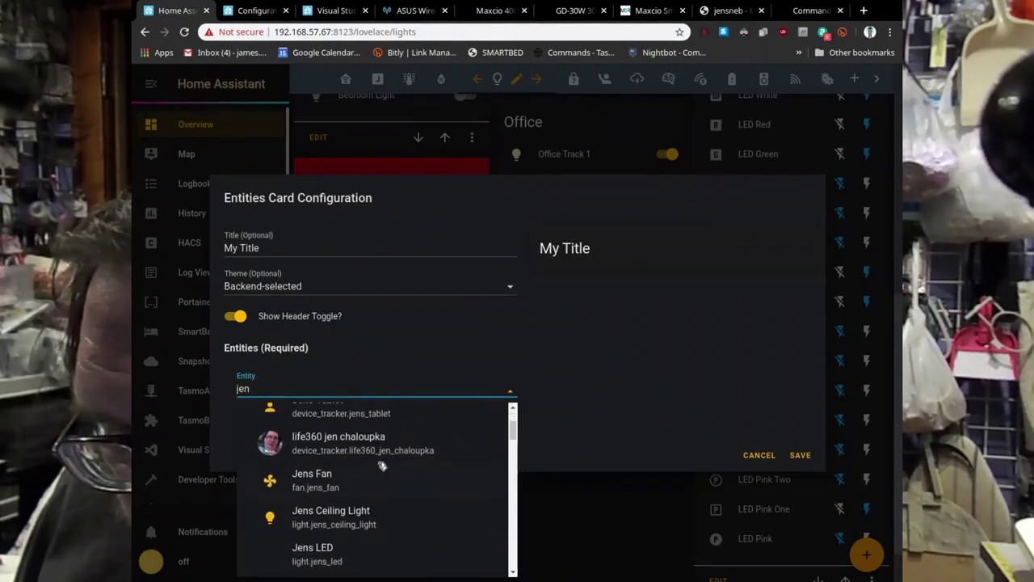
pyautogui.scroll(-6, 381, 467)
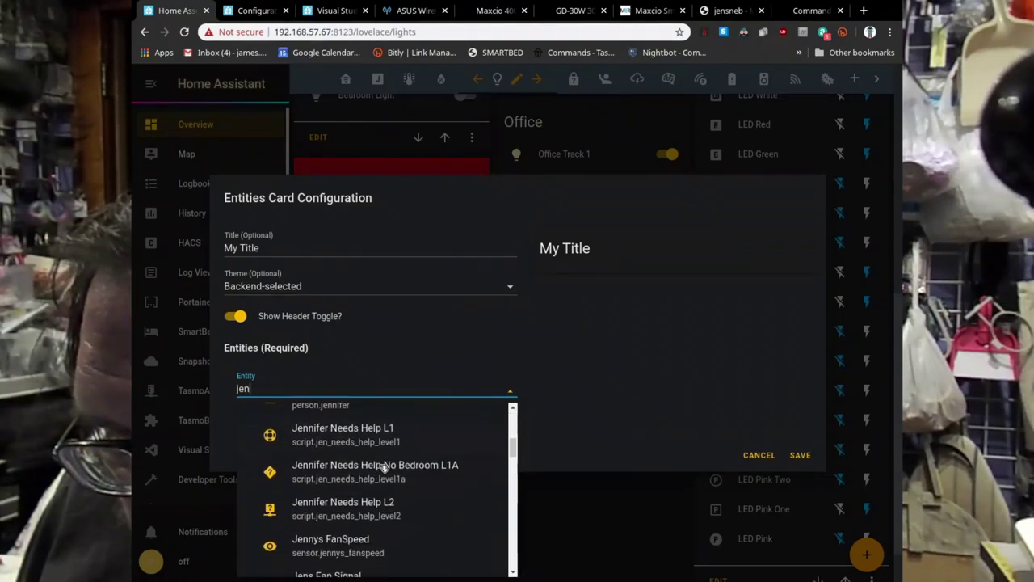
pyautogui.scroll(-1, 384, 468)
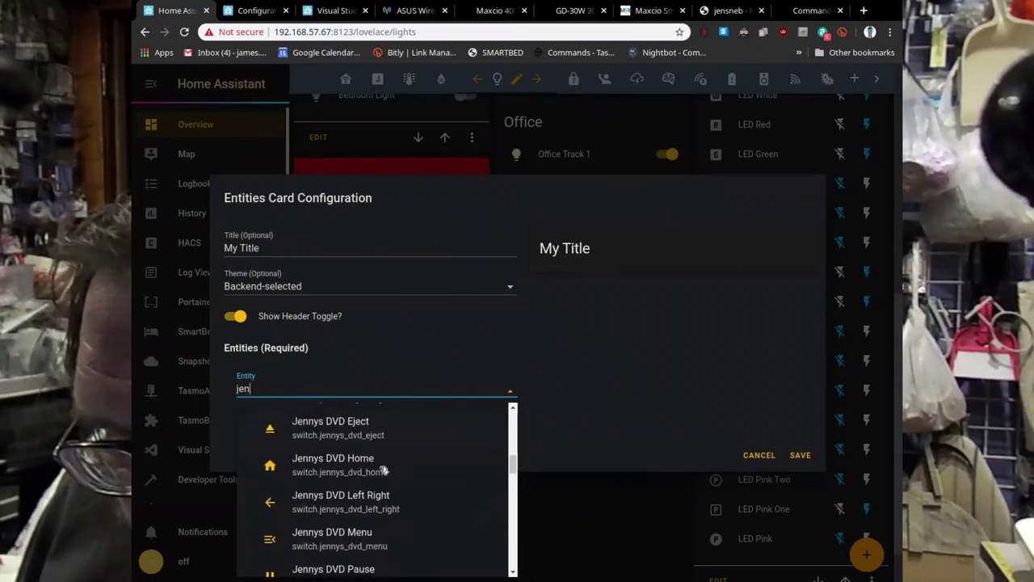
pyautogui.scroll(-2, 384, 471)
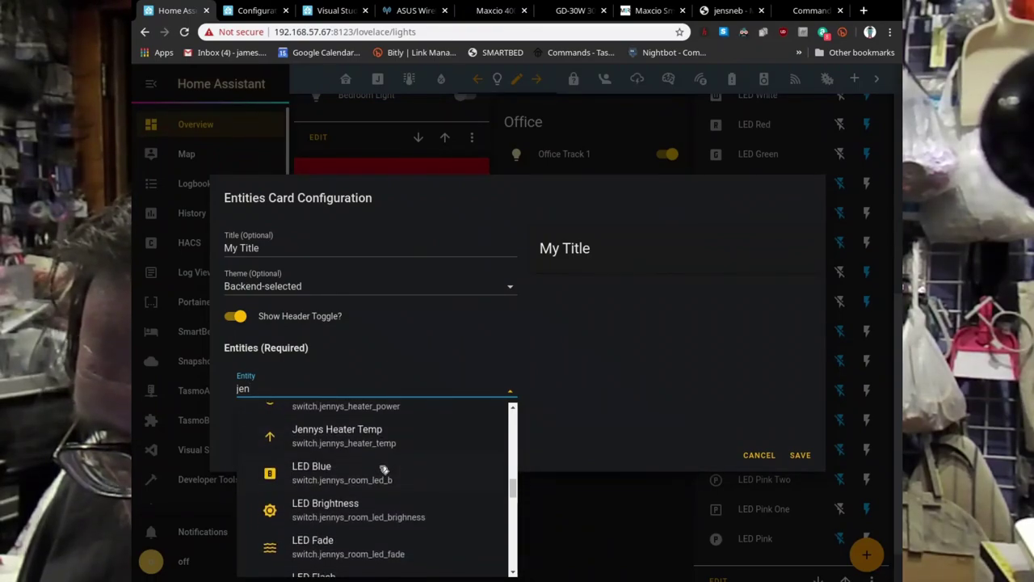
pyautogui.scroll(-7, 385, 472)
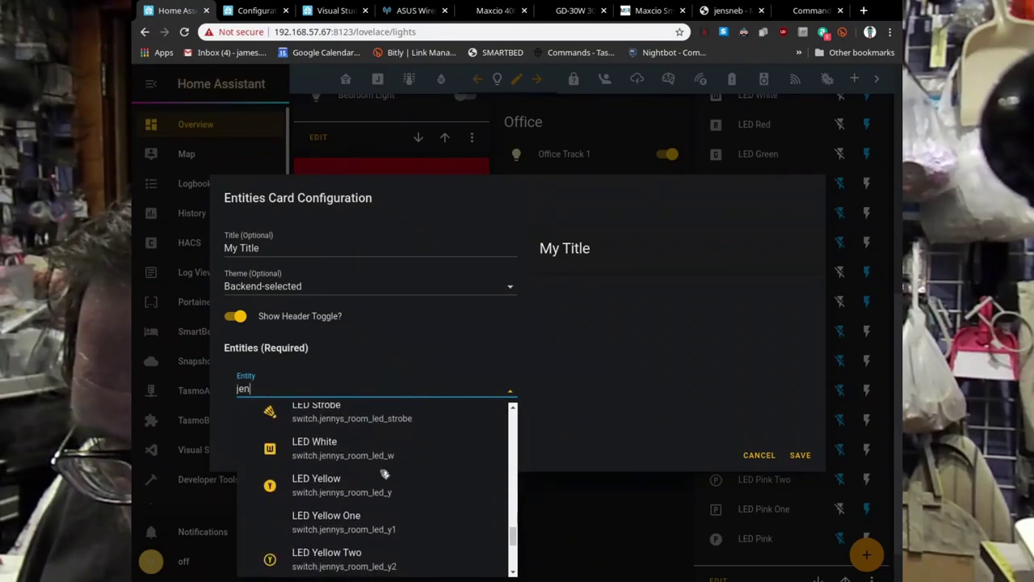
pyautogui.scroll(-3, 385, 473)
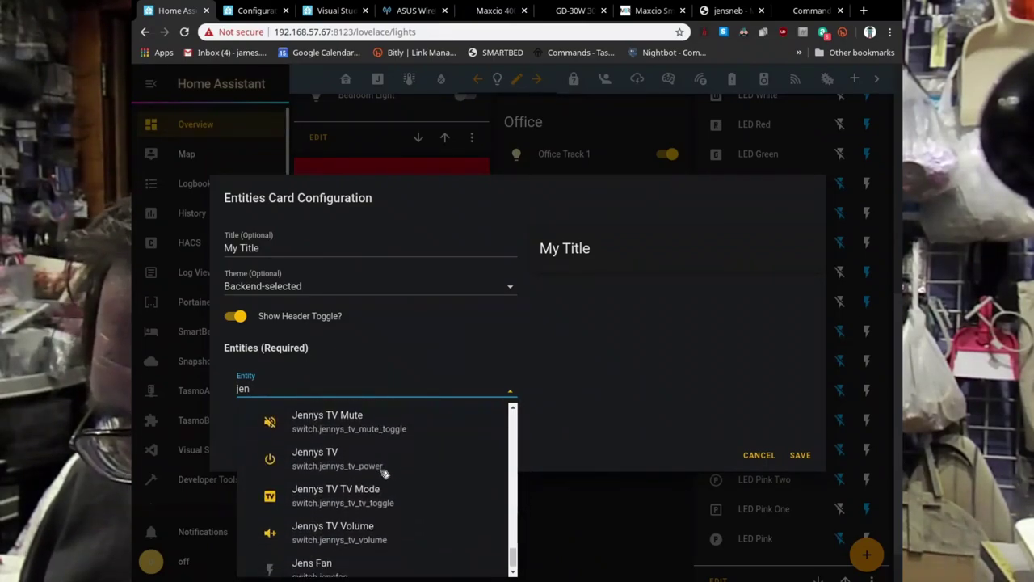
pyautogui.scroll(3, 384, 475)
pyautogui.scroll(15, 384, 476)
pyautogui.scroll(8, 388, 479)
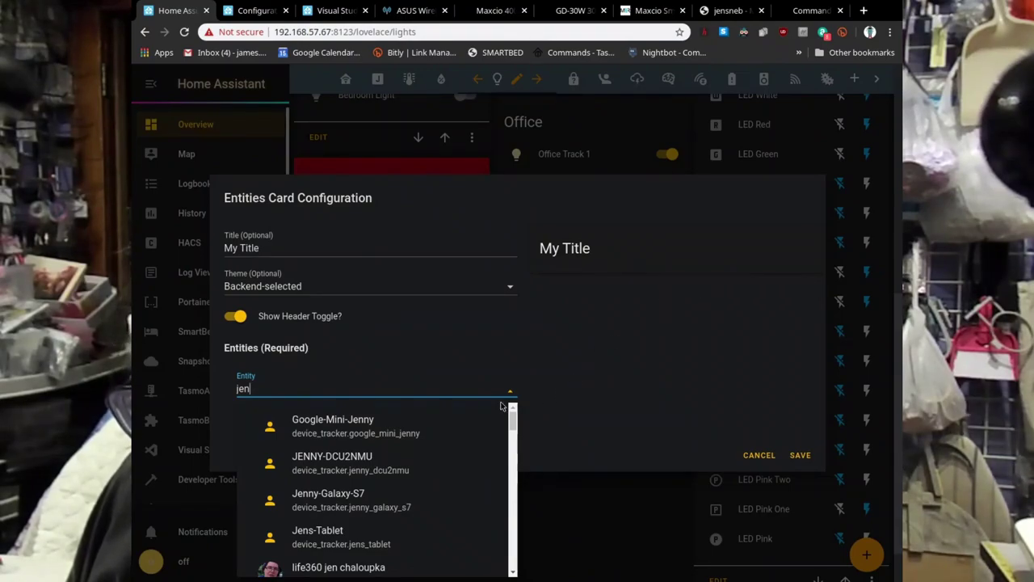
pyautogui.click(695, 343)
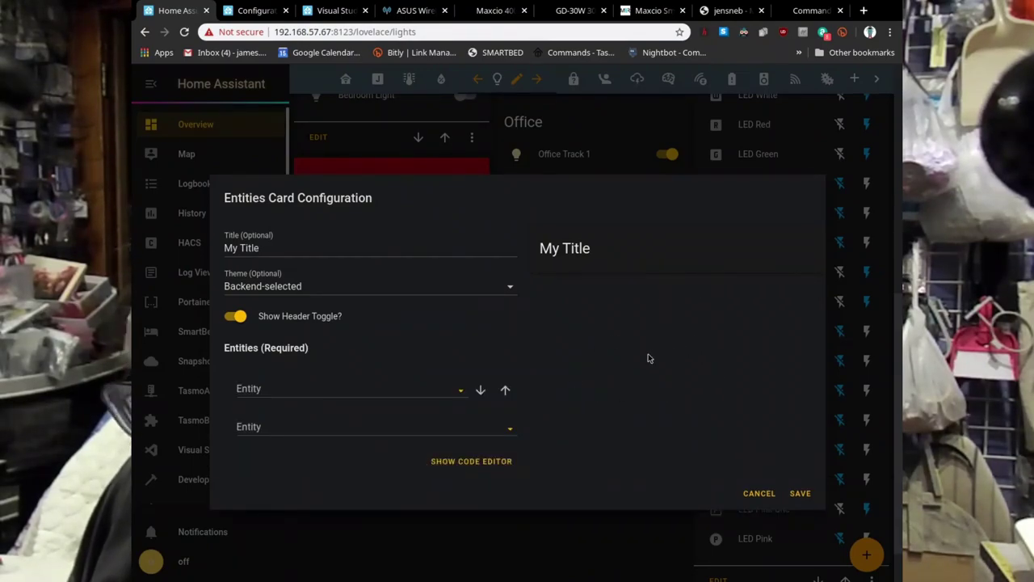
pyautogui.click(748, 492)
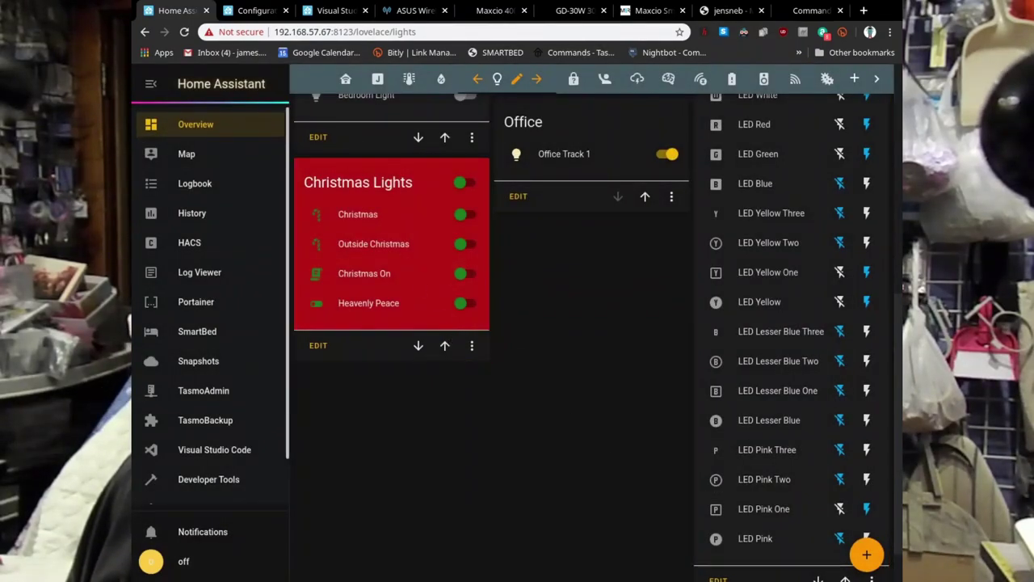
# Validate the Home Assistant configuration and restart the server.
pyautogui.click(250, 10)
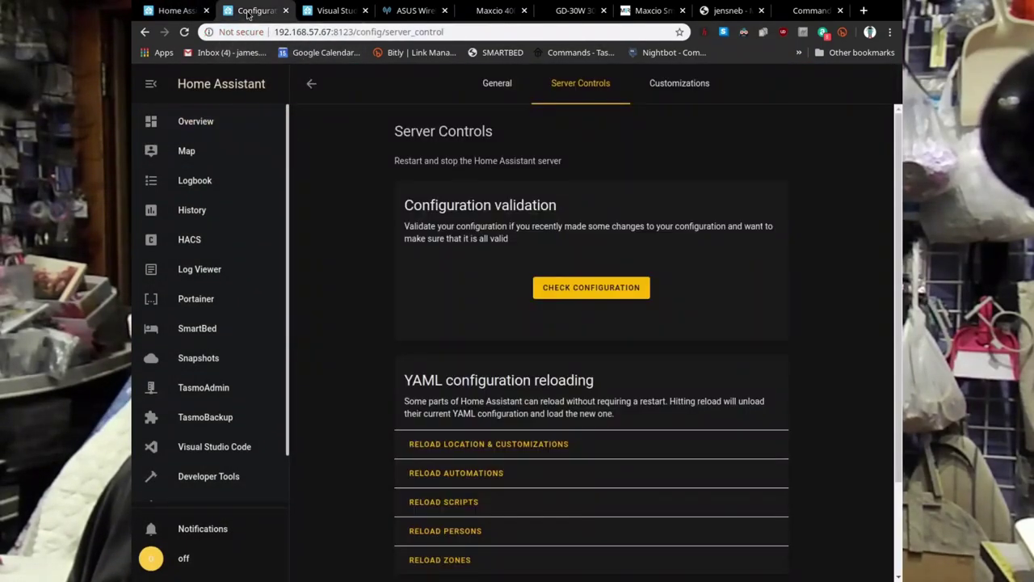
pyautogui.click(605, 285)
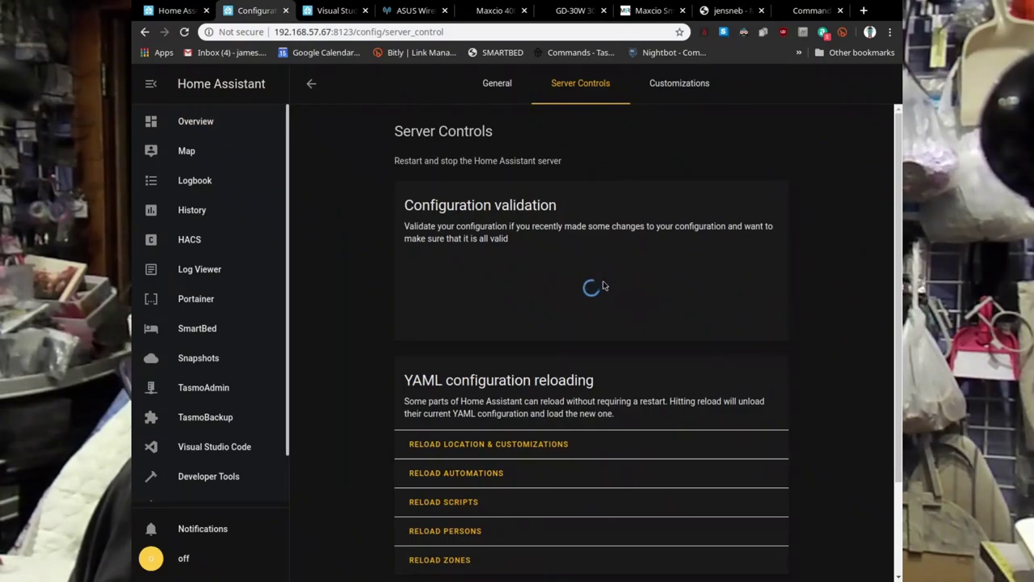
pyautogui.scroll(-3, 729, 345)
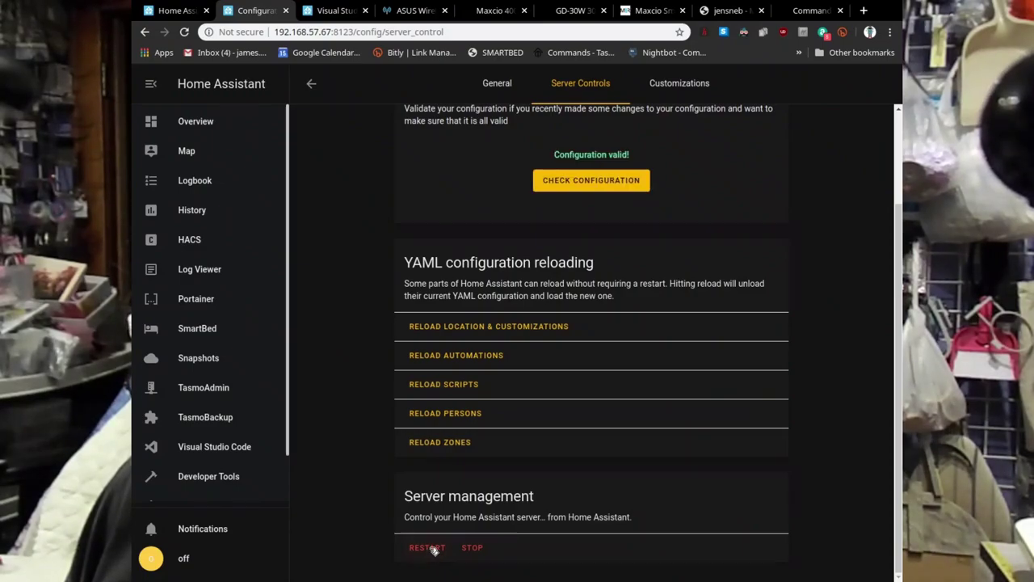
pyautogui.click(429, 548)
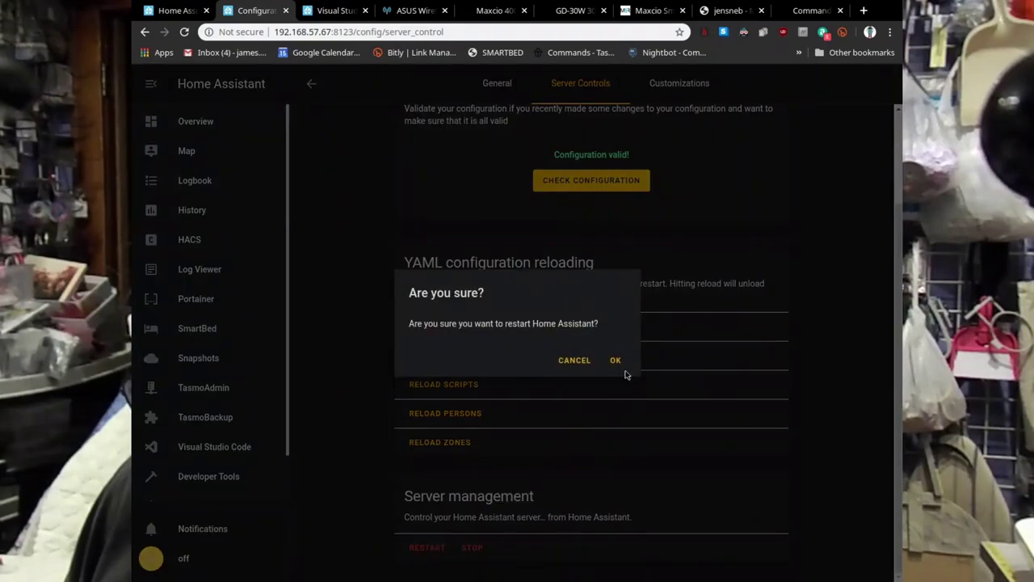
pyautogui.click(617, 362)
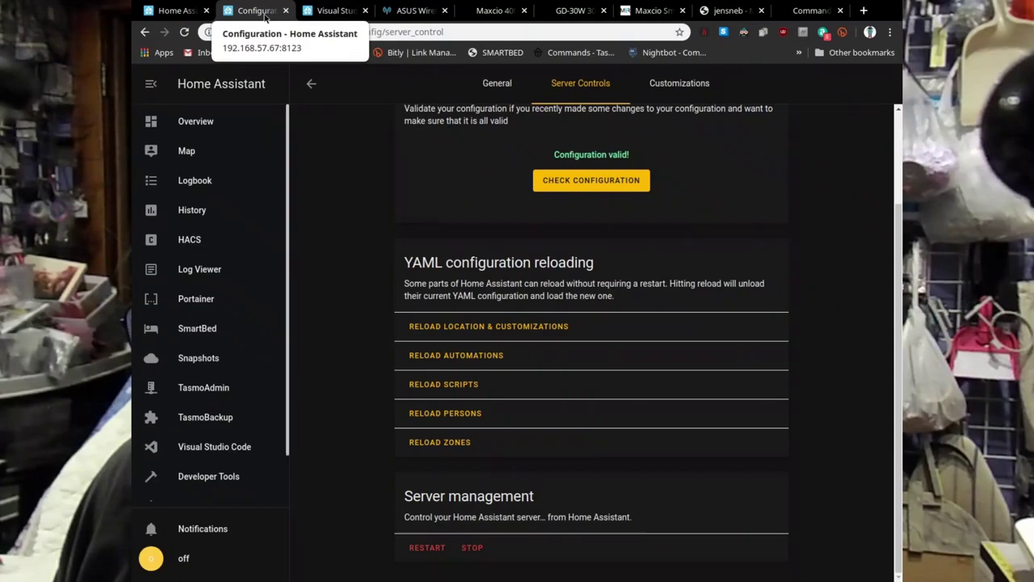
# Return to the Home Assistant Lights dashboard, start another Entities card and clear its three prefilled entities.
pyautogui.click(174, 11)
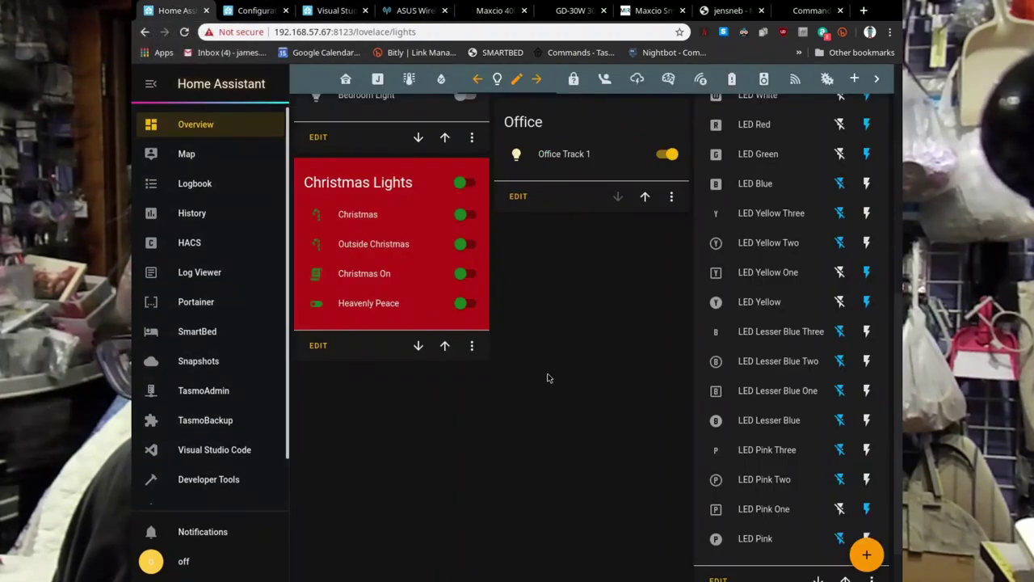
pyautogui.click(868, 555)
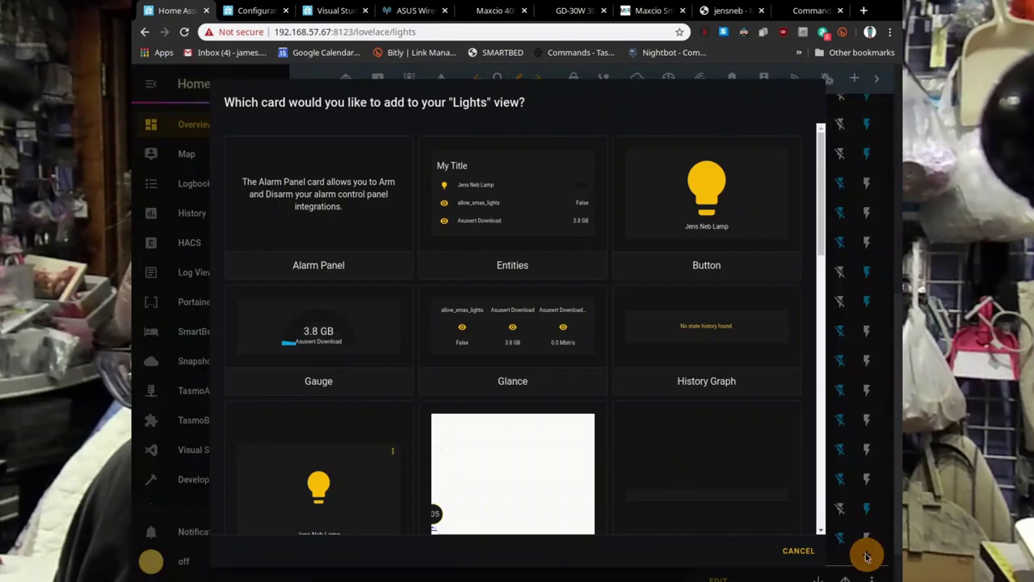
pyautogui.click(527, 271)
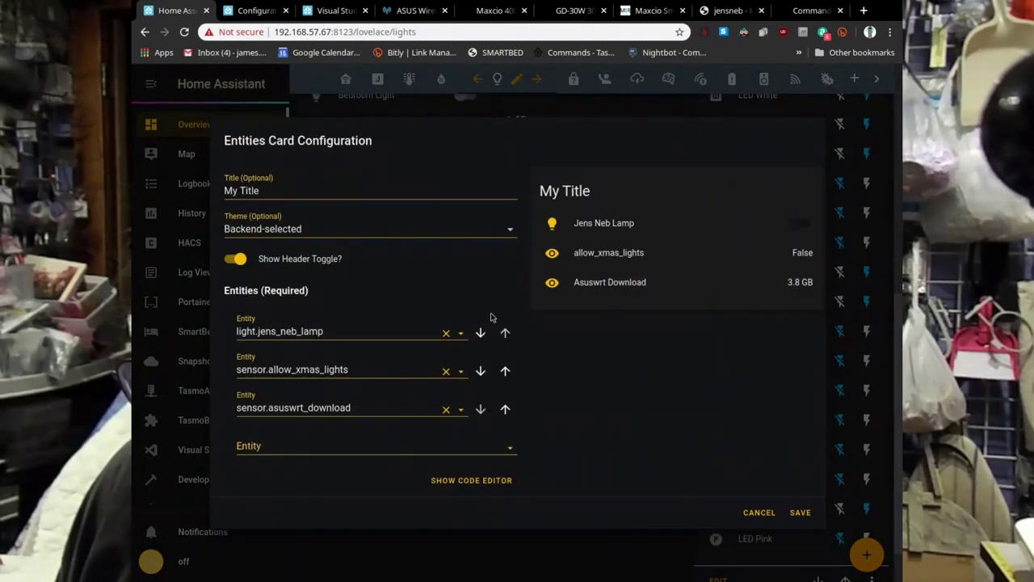
pyautogui.click(446, 333)
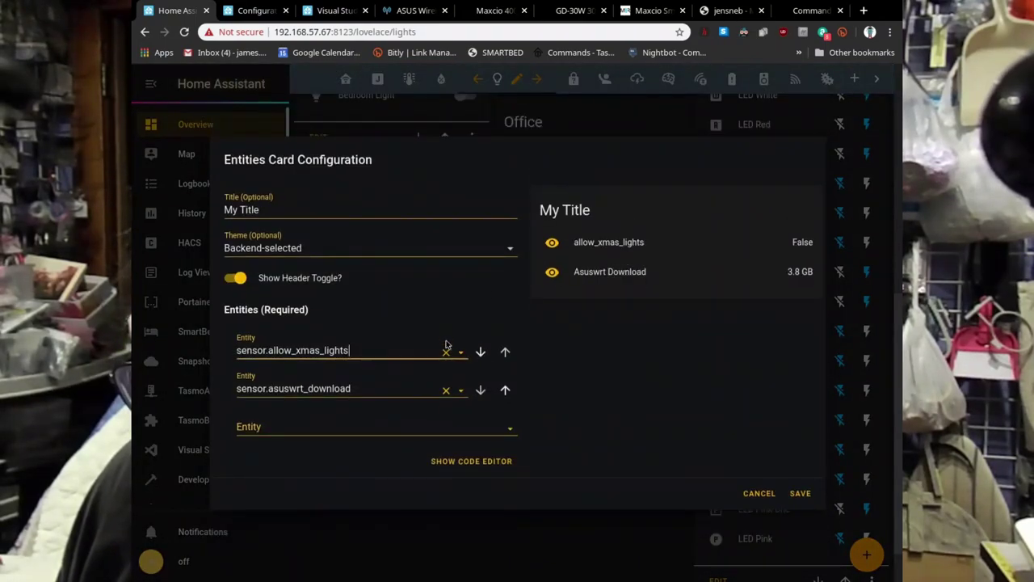
pyautogui.click(450, 355)
pyautogui.click(447, 354)
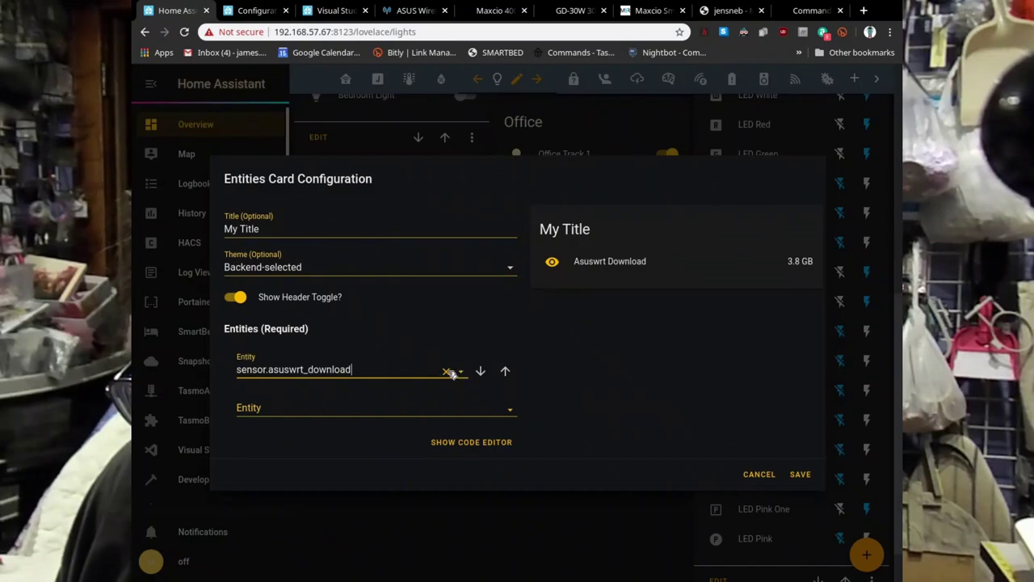
pyautogui.click(448, 372)
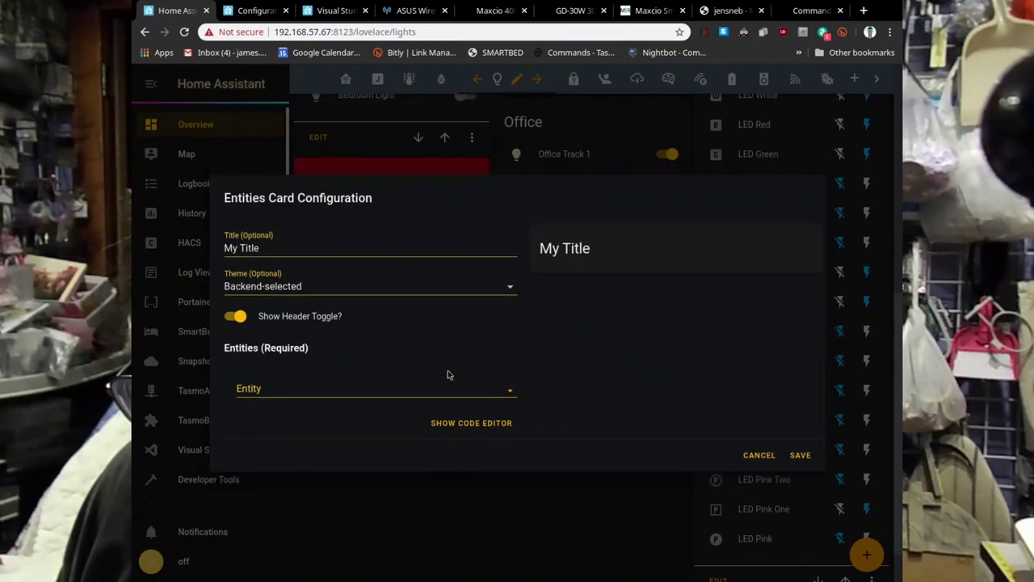
# Add the diffuser's fan and lamp entities, found with "neb", and binary_sensor.aromatherapy_water, found with "arom", to the card.
pyautogui.click(514, 393)
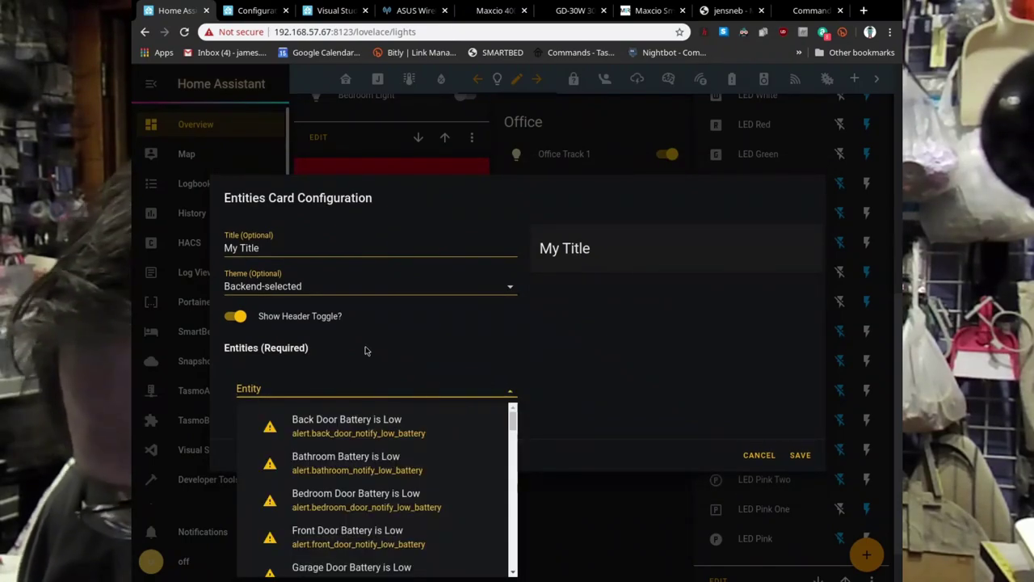
pyautogui.write('neb')
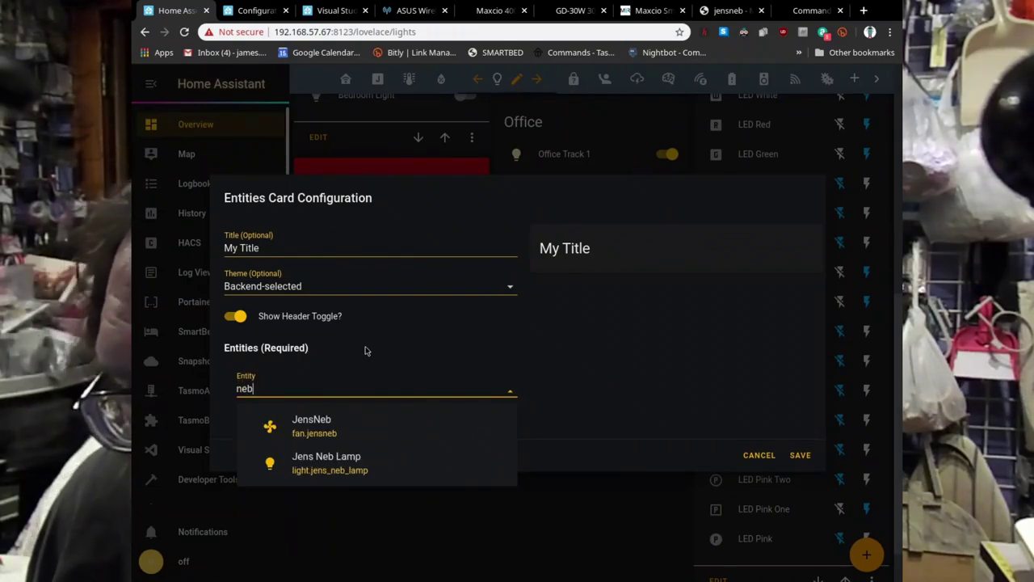
pyautogui.click(333, 434)
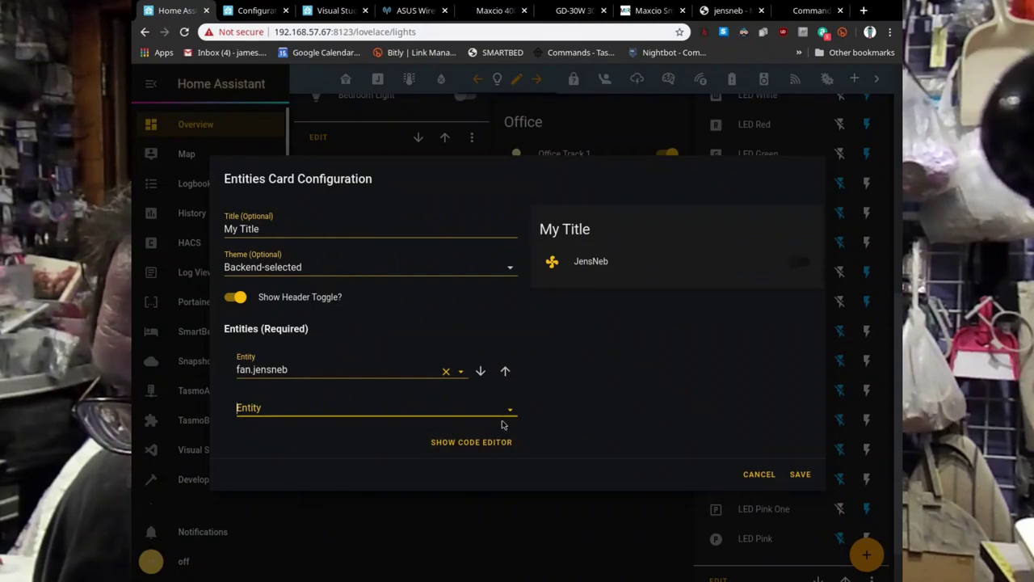
pyautogui.click(509, 412)
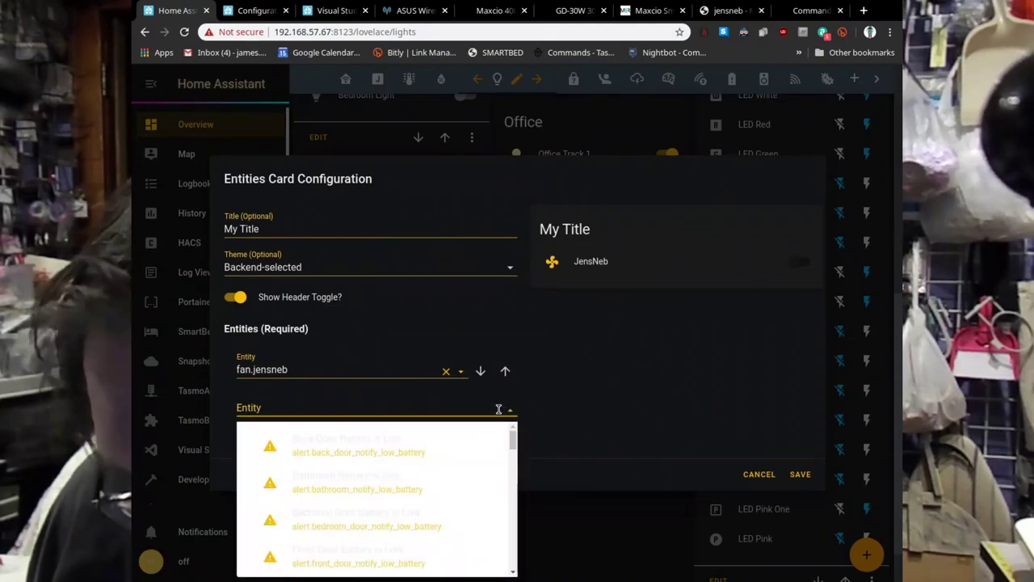
pyautogui.write('neb')
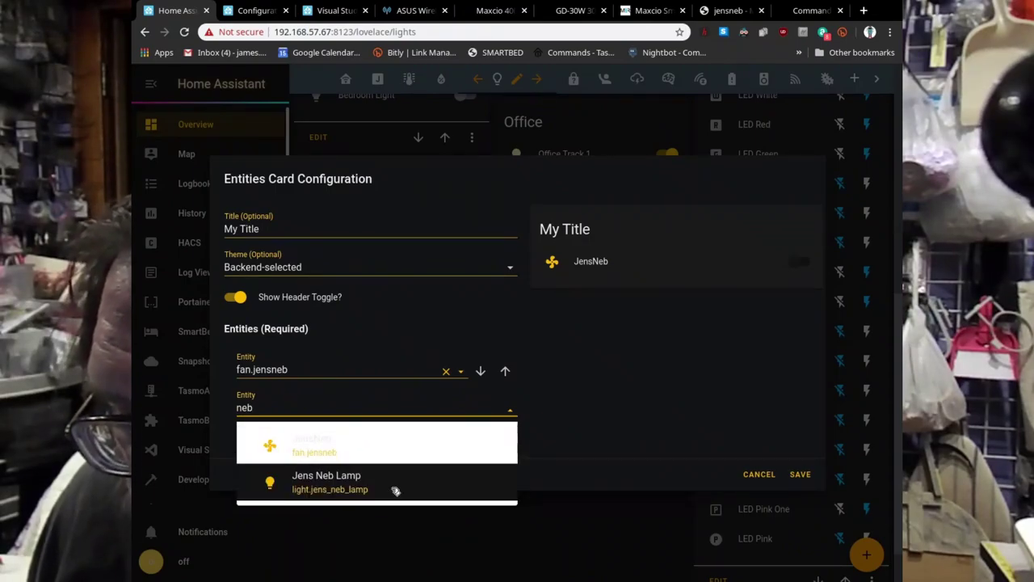
pyautogui.click(395, 488)
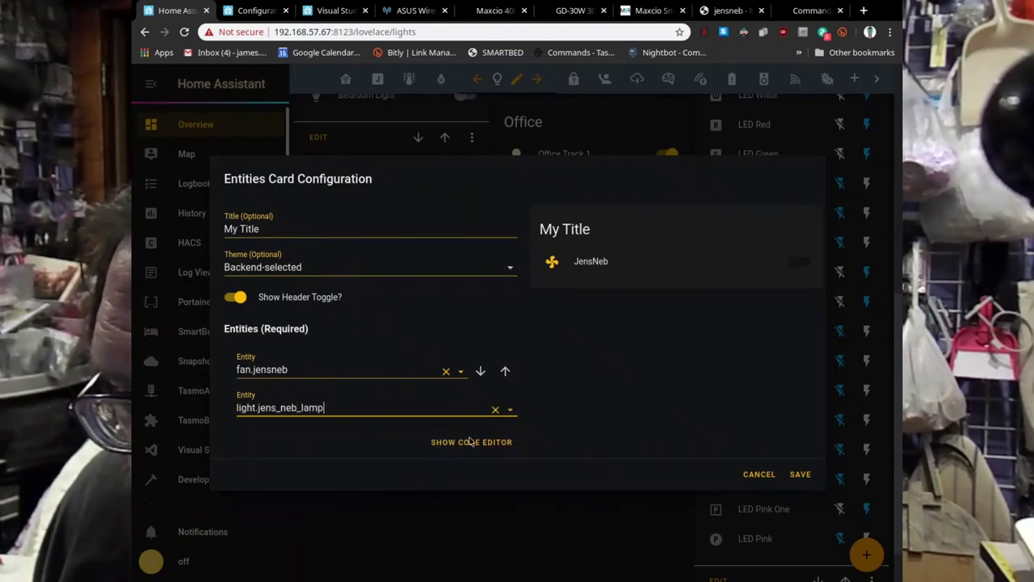
pyautogui.click(512, 432)
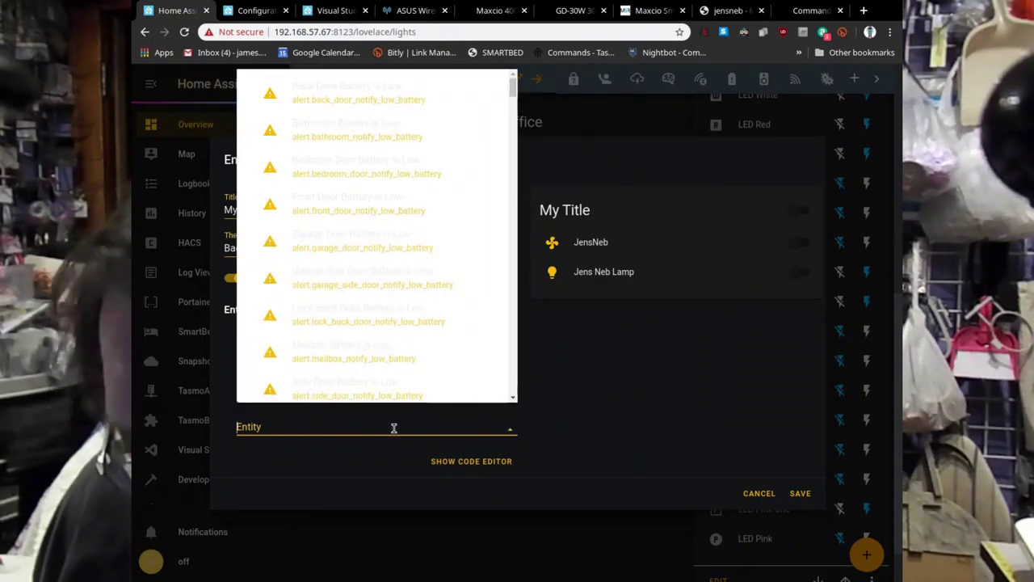
pyautogui.write('ar')
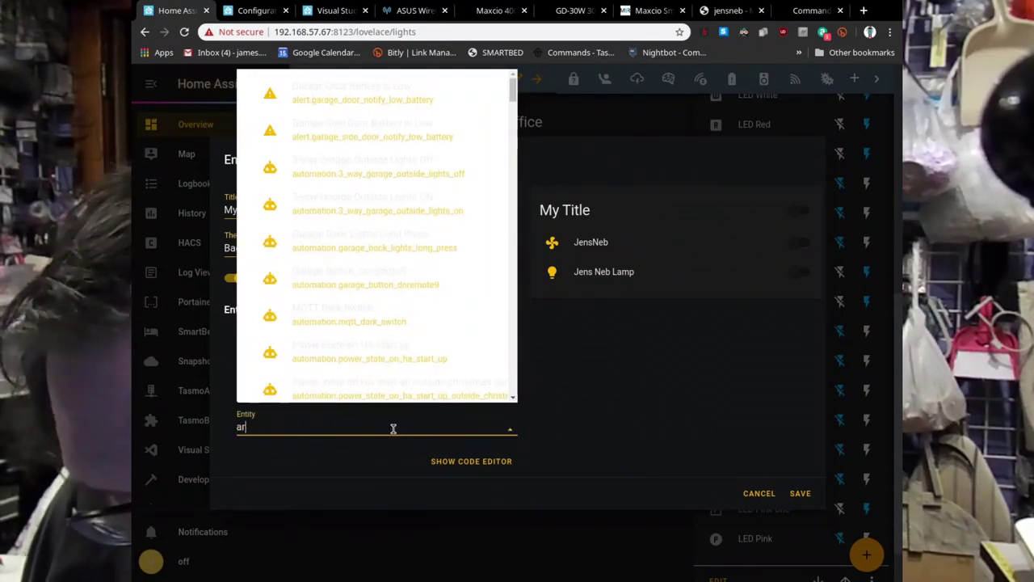
pyautogui.write('om')
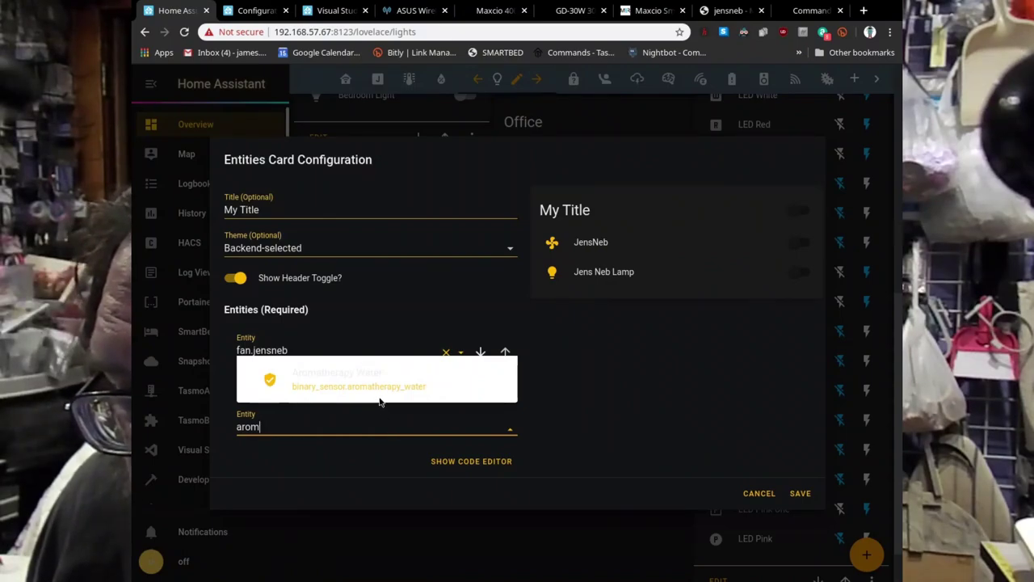
pyautogui.click(379, 392)
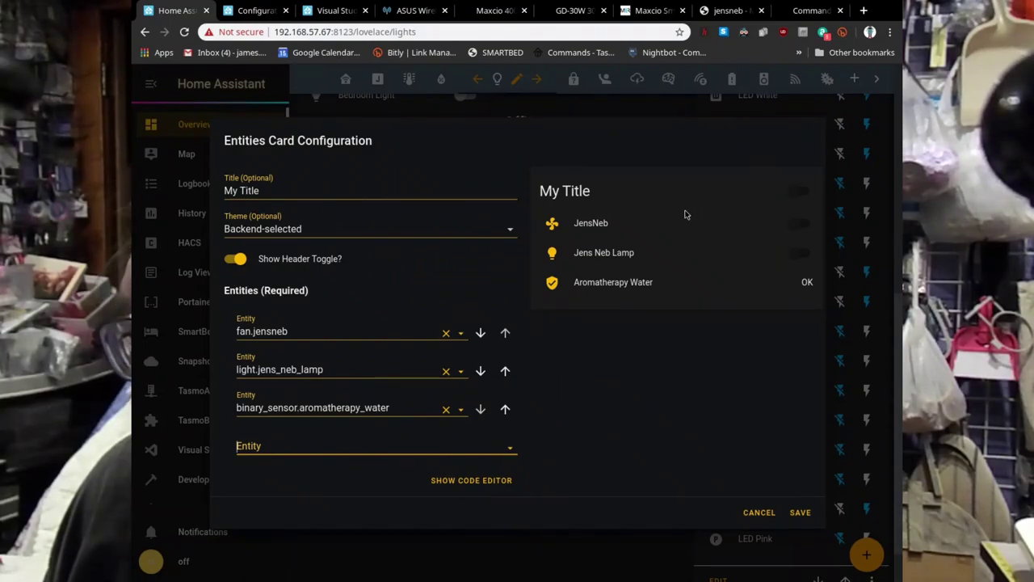
# Check the Aromatherapy Water sensor configuration and example card on the GD-30W template page, and return to the card configuration.
pyautogui.click(576, 11)
pyautogui.scroll(-13, 612, 358)
pyautogui.scroll(-15, 609, 359)
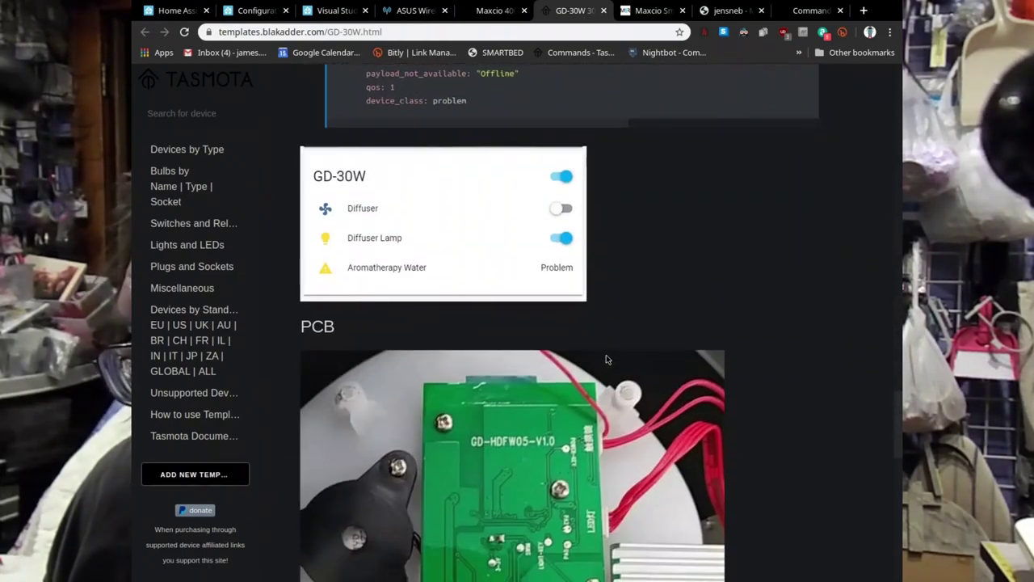
pyautogui.scroll(2, 606, 354)
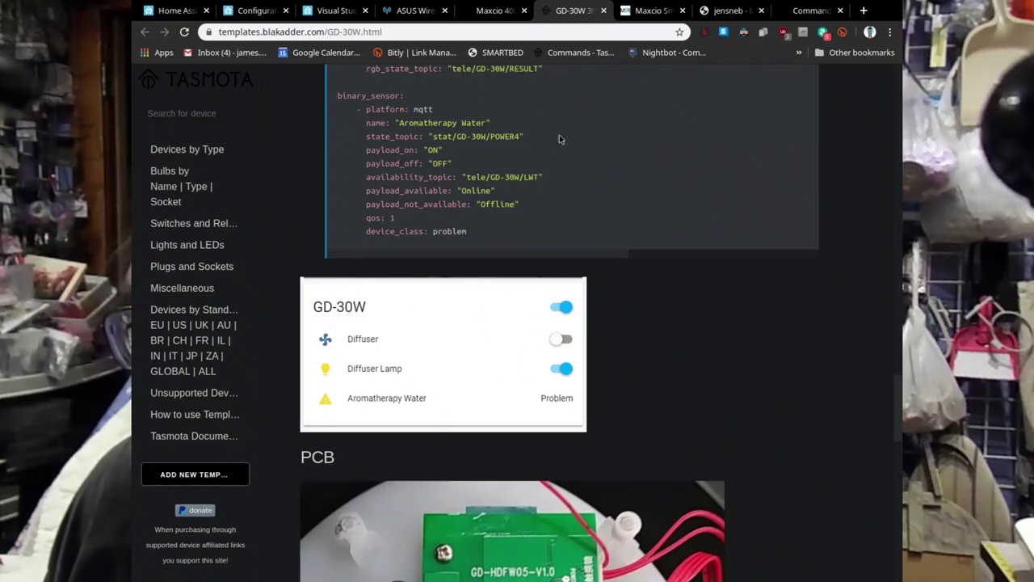
pyautogui.scroll(1, 571, 88)
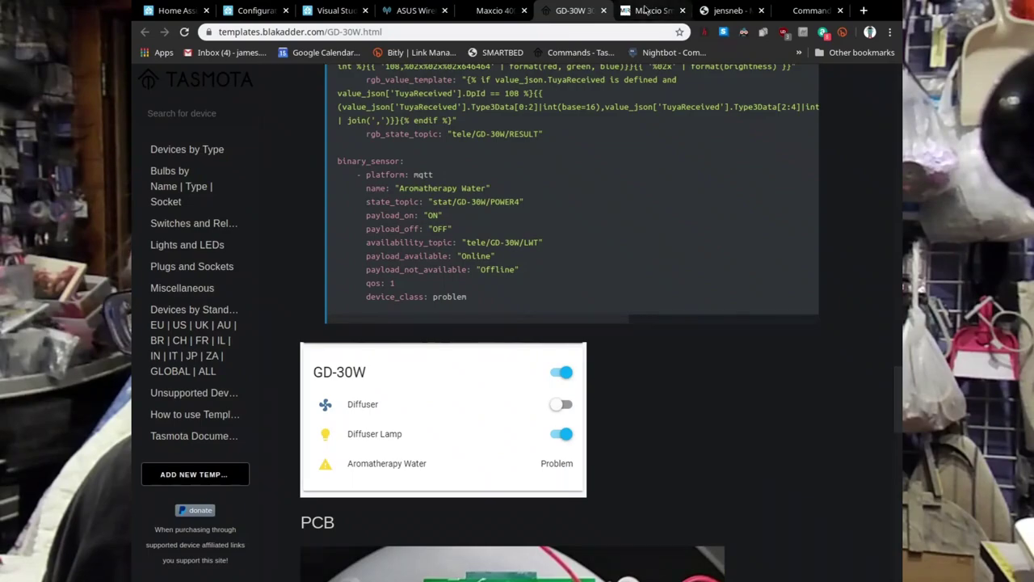
pyautogui.click(174, 10)
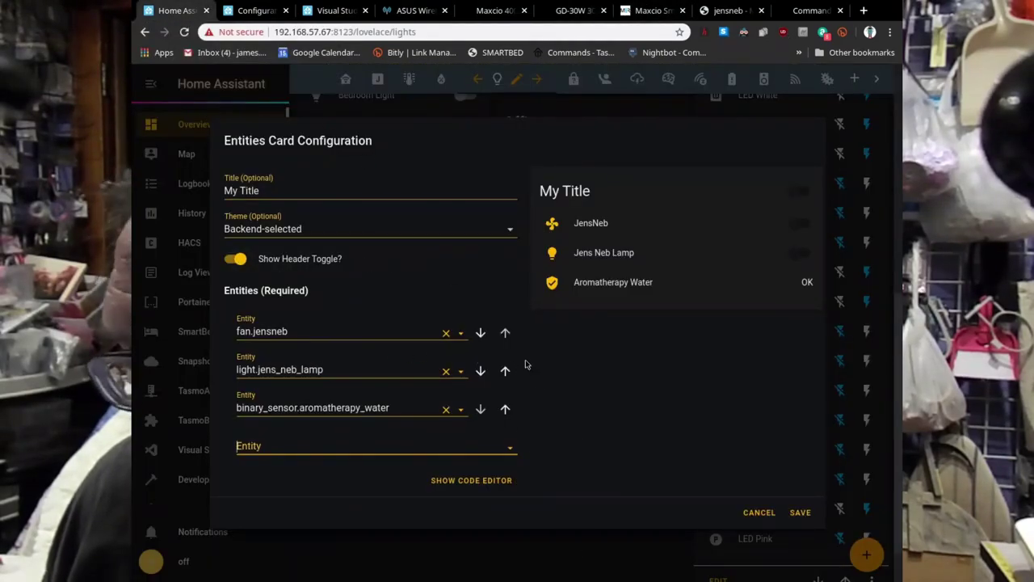
# Save the card, retitle it with the owner's first name plus "Nebulizer" and apply the Dark - Blue/Purple theme.
pyautogui.click(799, 514)
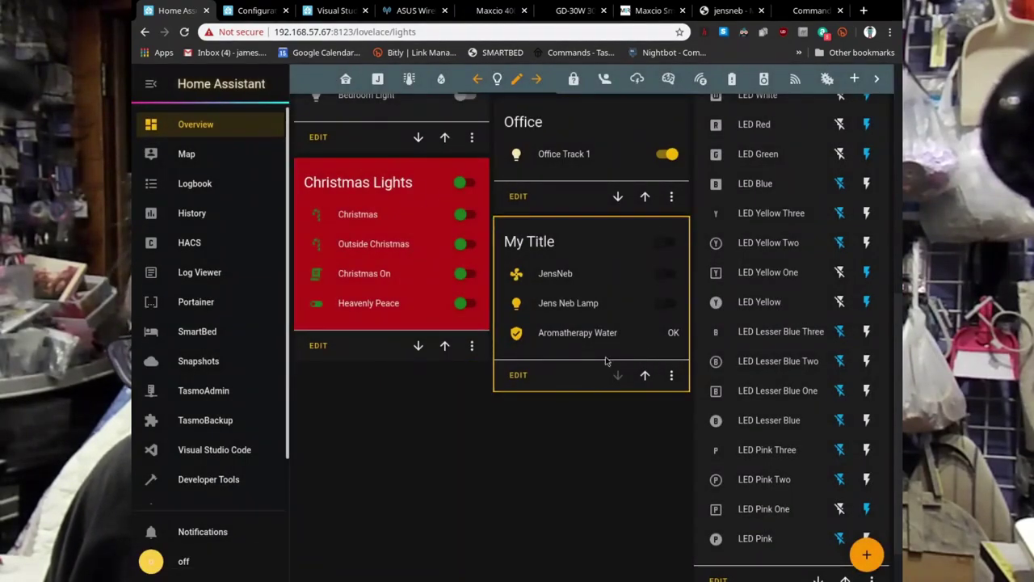
pyautogui.click(519, 376)
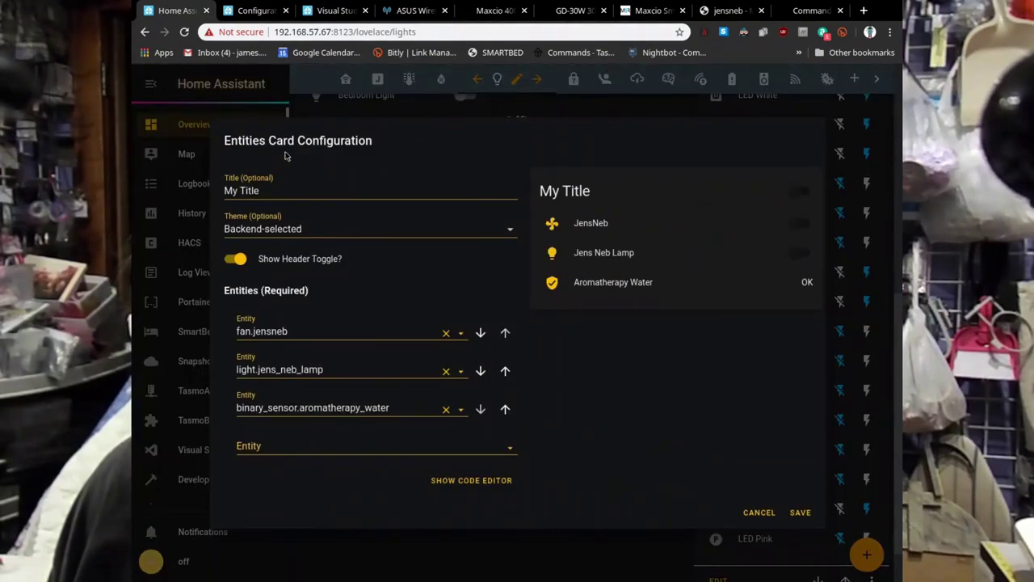
pyautogui.doubleClick(286, 190)
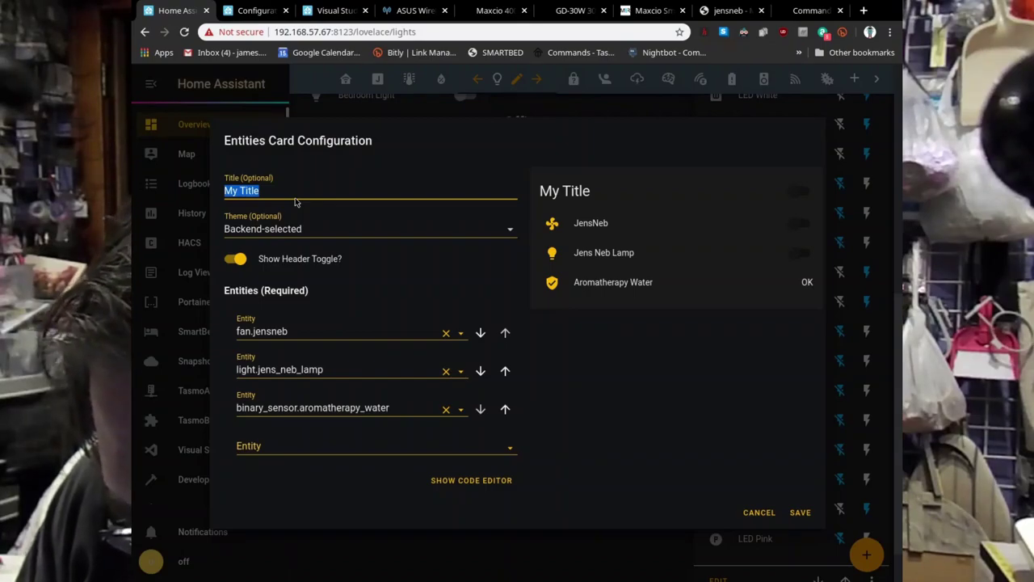
pyautogui.write('Jens')
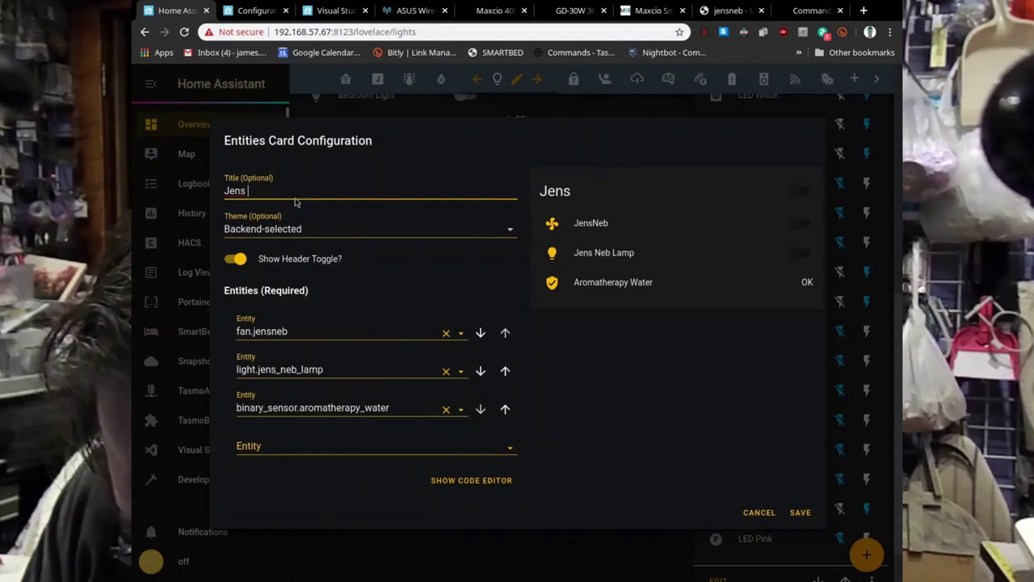
pyautogui.write(' Nebuli')
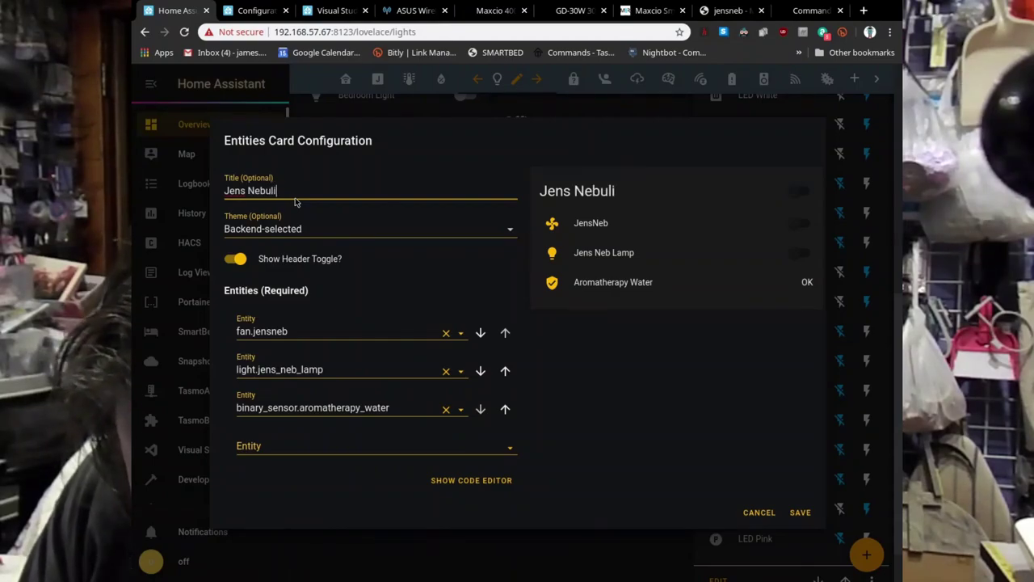
pyautogui.write('zer')
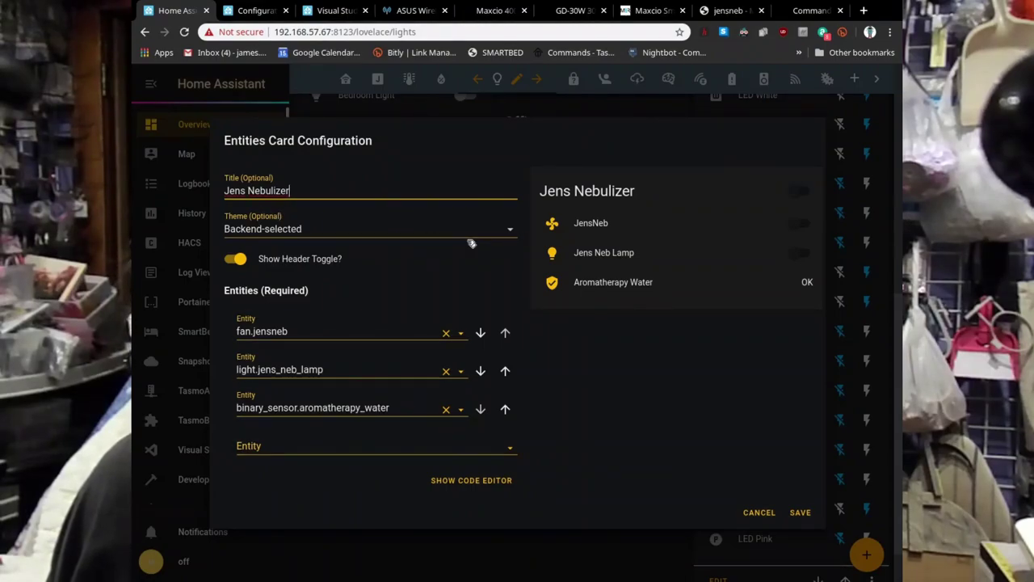
pyautogui.click(514, 230)
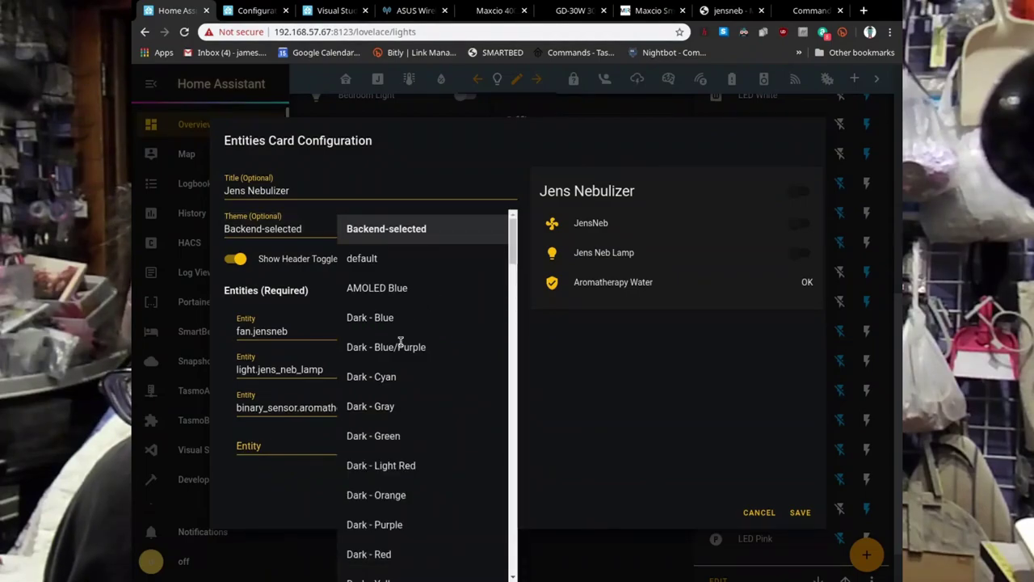
pyautogui.click(402, 347)
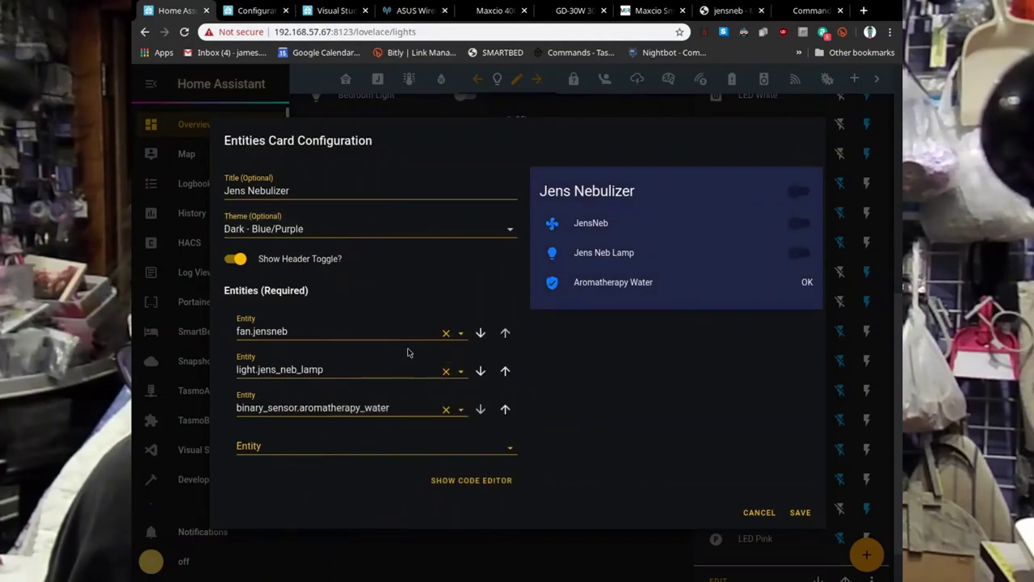
pyautogui.click(799, 515)
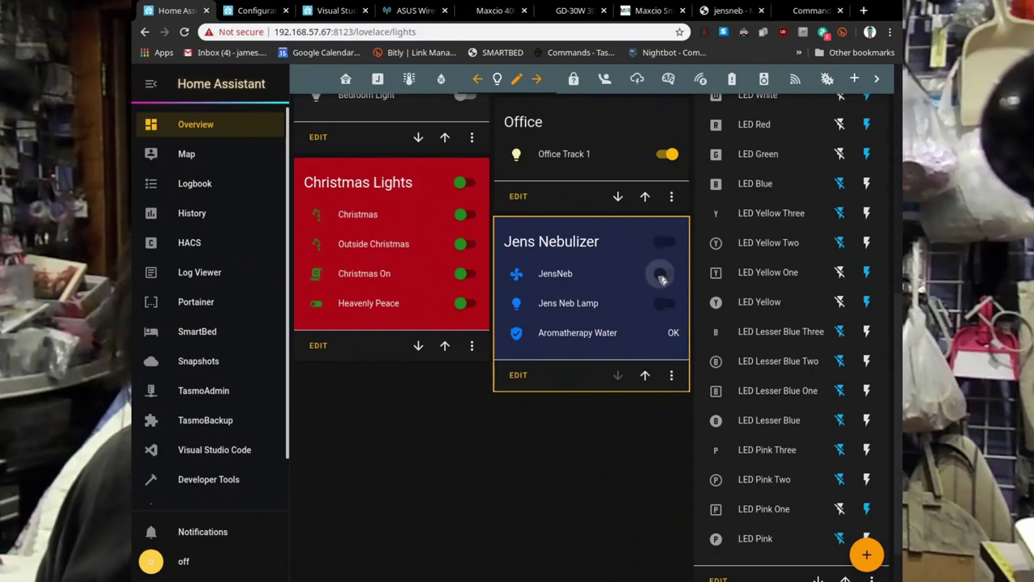
# Try the diffuser's fan switch and the header switch on the new dashboard card.
pyautogui.click(661, 275)
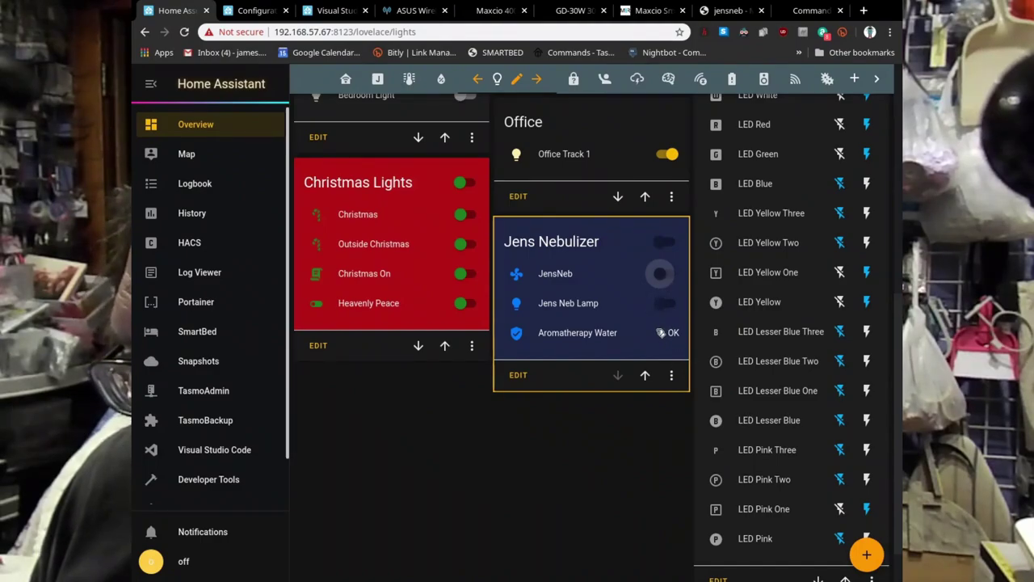
pyautogui.click(659, 242)
pyautogui.click(661, 242)
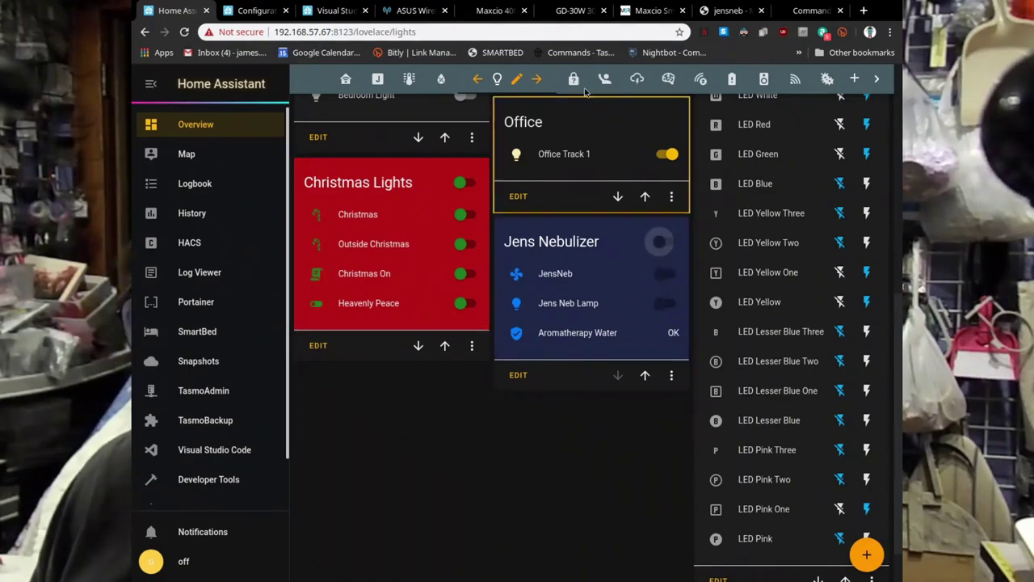
# Check the Aromatherapy Water sensor in binary_sensors.yaml, and switch Error off and Power on in the diffuser's Tasmota page.
pyautogui.click(334, 11)
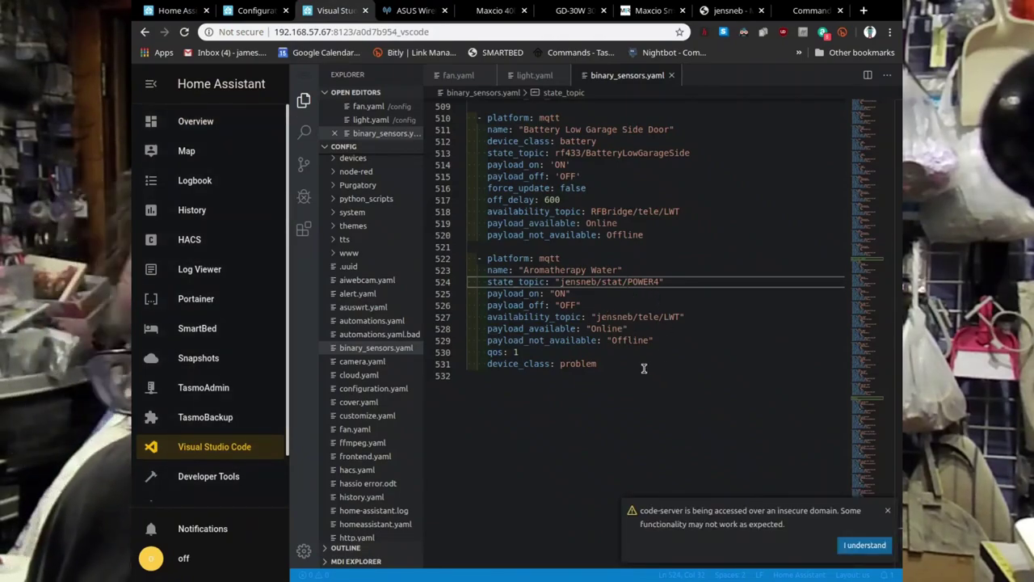
pyautogui.click(731, 10)
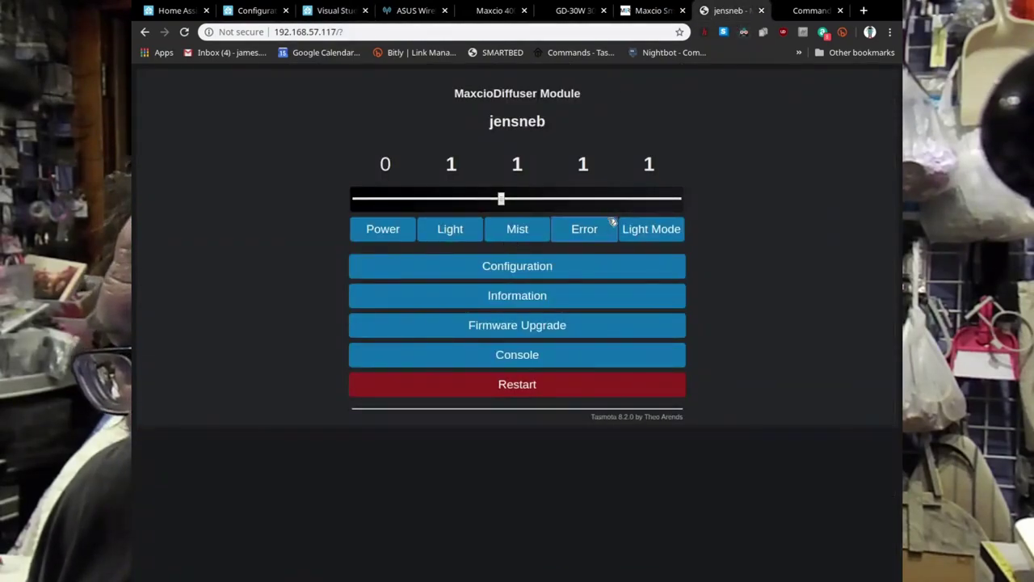
pyautogui.click(585, 235)
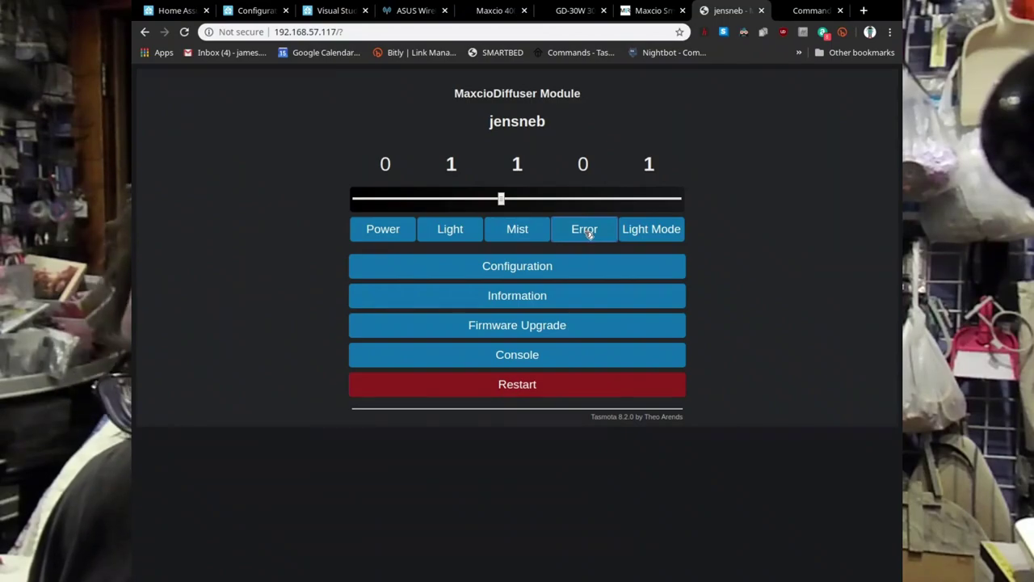
pyautogui.click(385, 233)
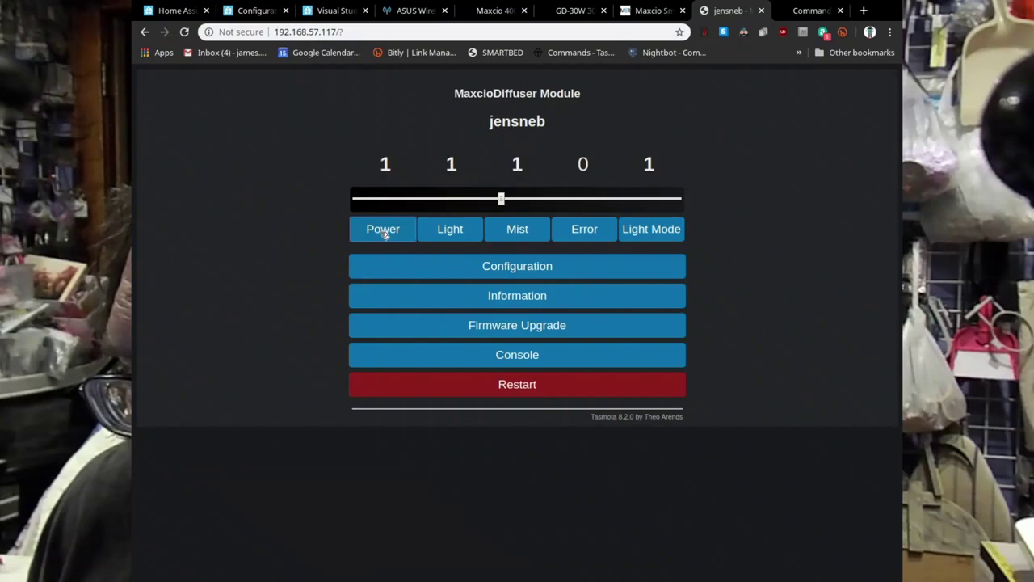
# Switch off Power, Light Mode and Mist on the diffuser's Tasmota page.
pyautogui.click(385, 233)
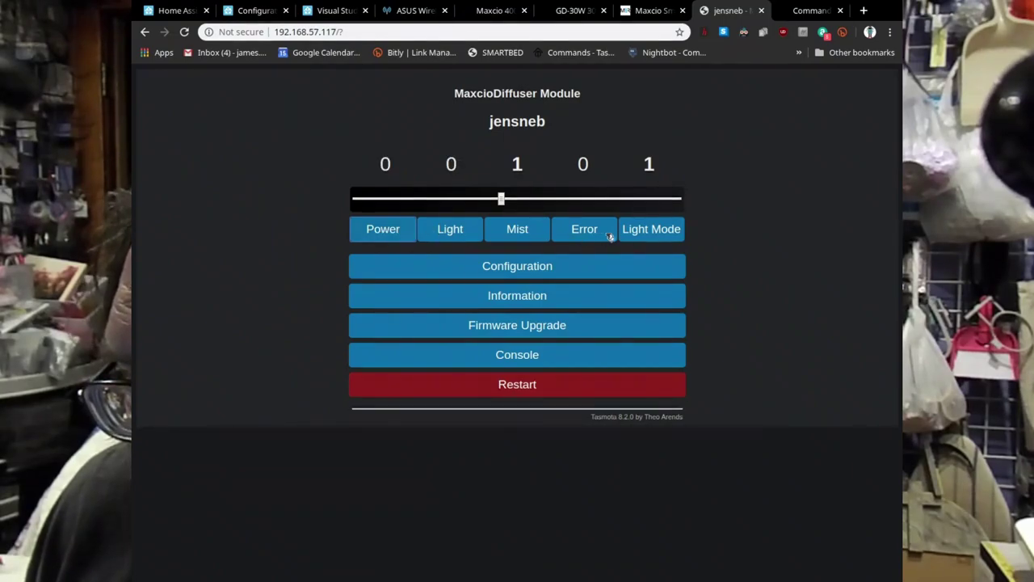
pyautogui.click(658, 233)
pyautogui.click(522, 233)
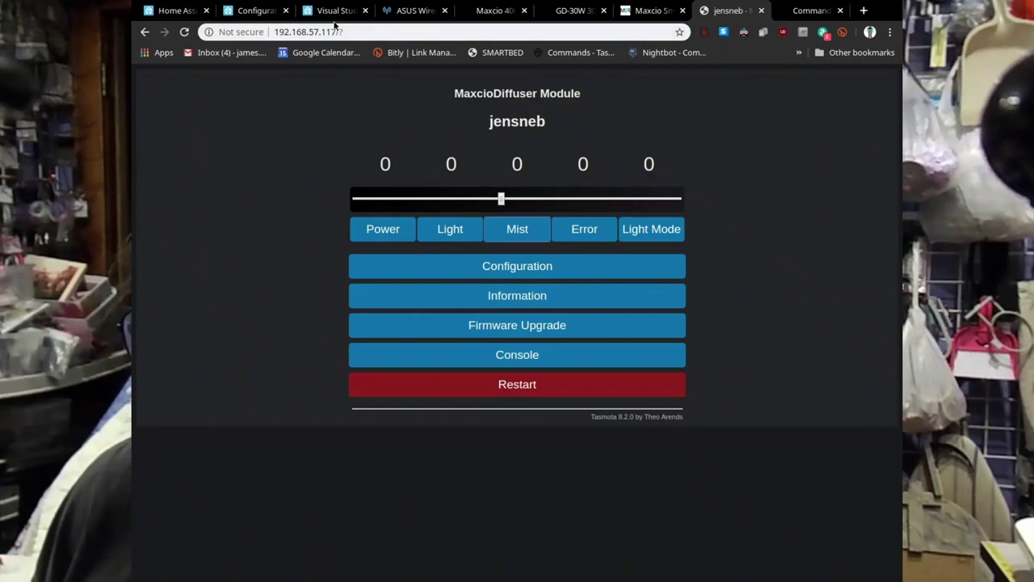
# Test the diffuser's fan switch on the Home Assistant dashboard card, leave it on, and check the relay states on the Tasmota page.
pyautogui.click(186, 12)
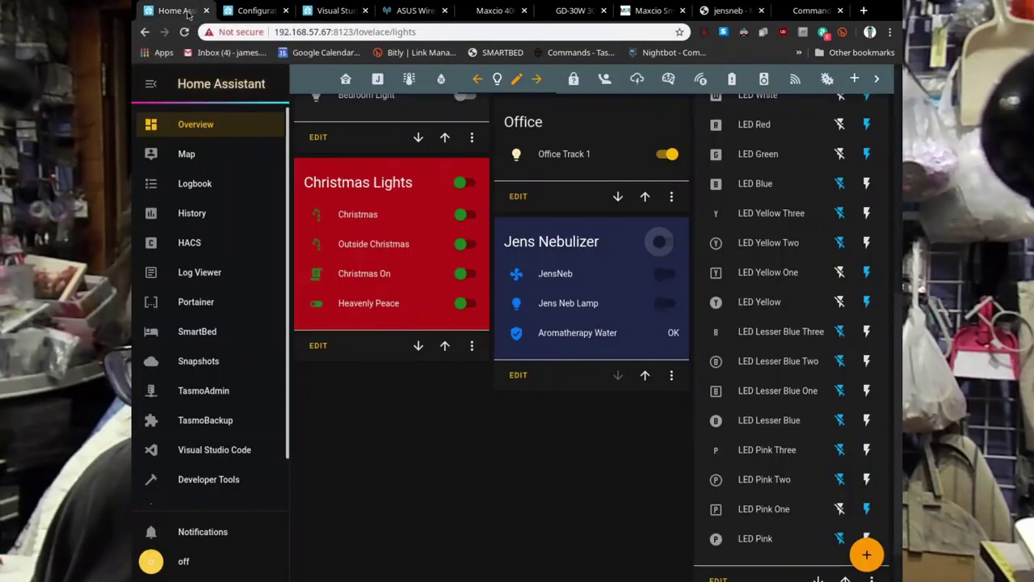
pyautogui.click(659, 277)
pyautogui.click(657, 280)
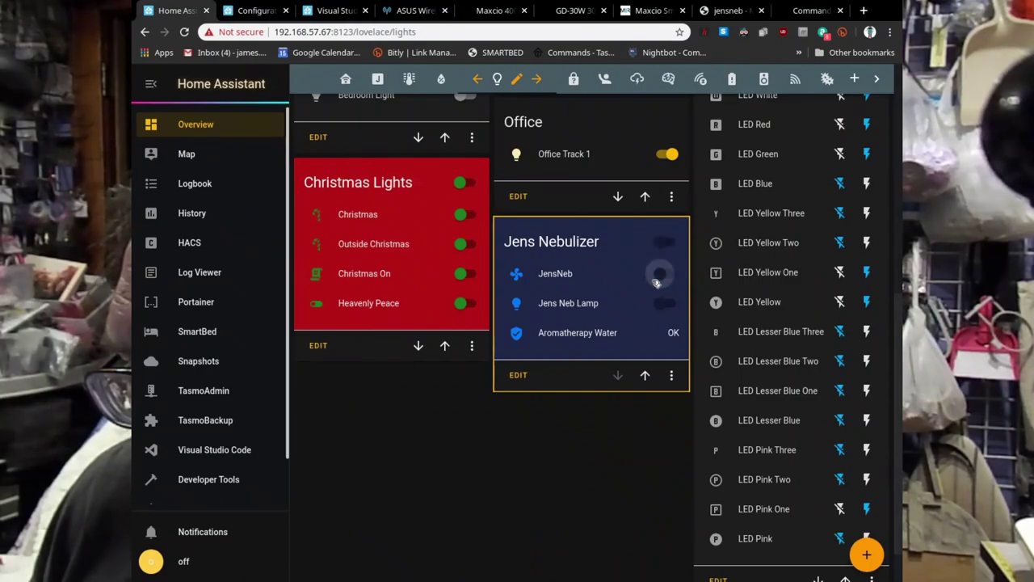
pyautogui.click(663, 282)
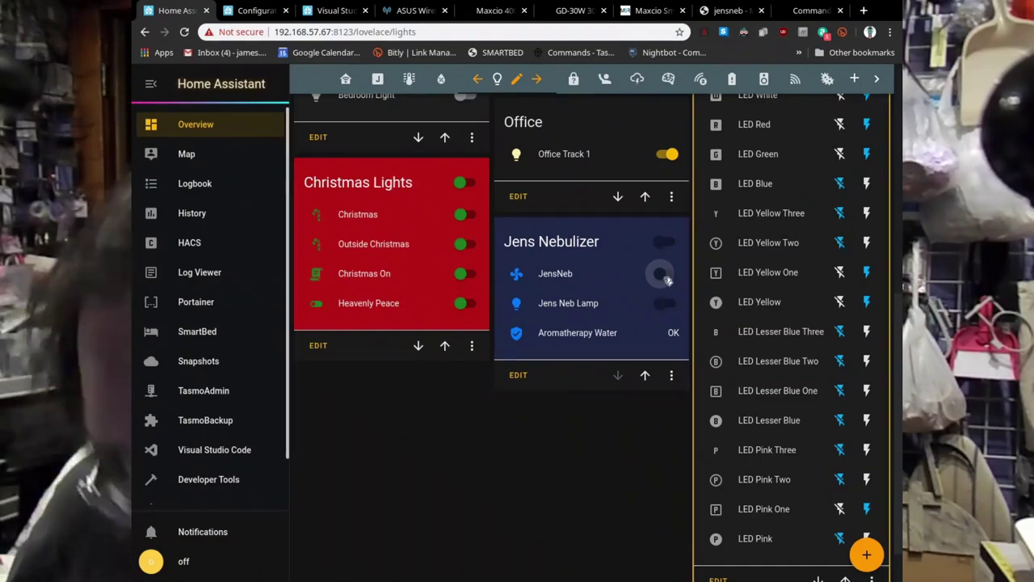
pyautogui.click(661, 275)
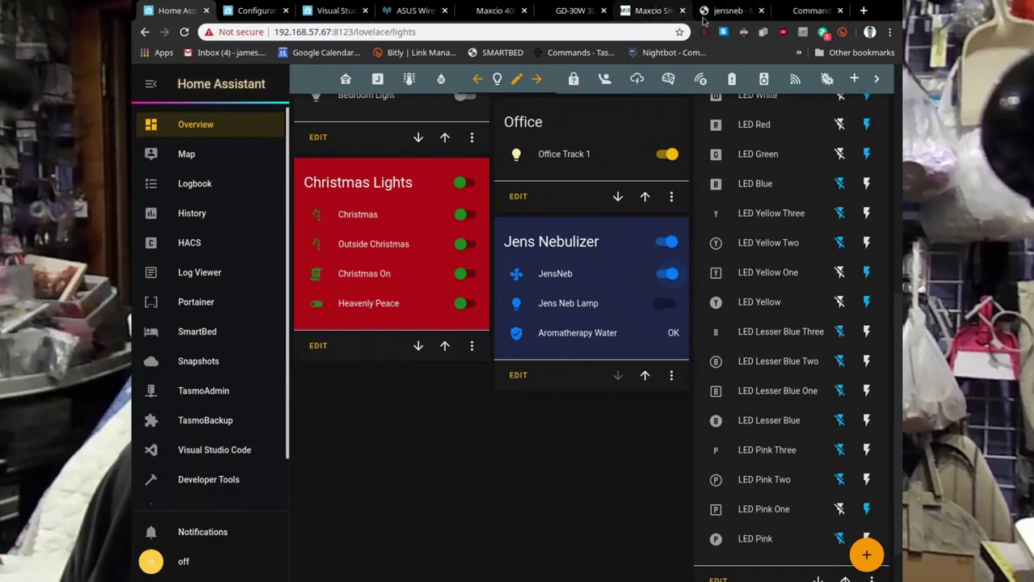
pyautogui.click(742, 12)
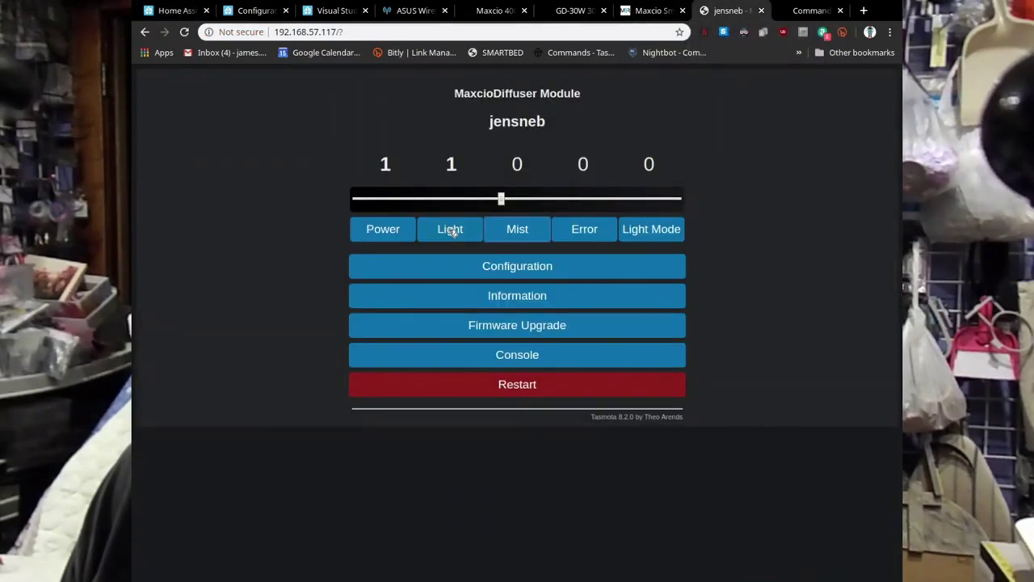